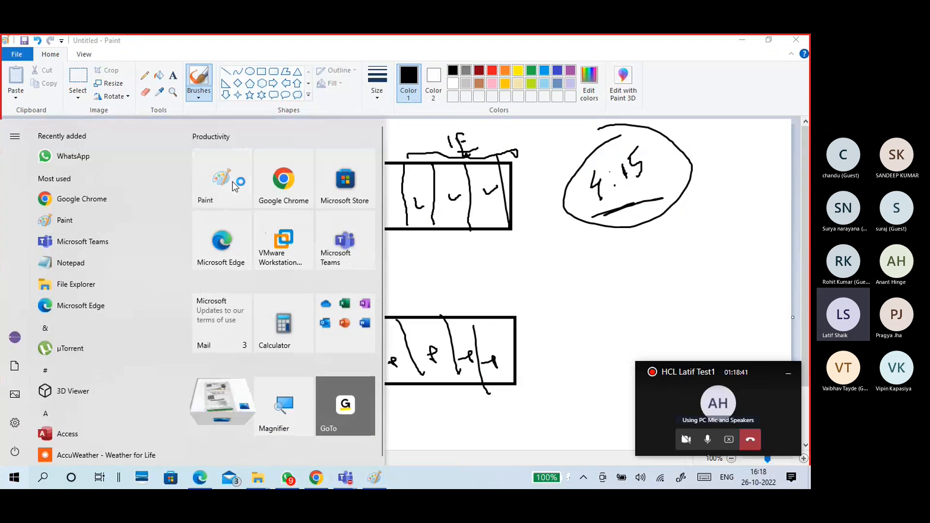
Open a blank Paint canvas, draw a wide rectangle about 536 by 100 px near the top centre and switch to the plain brush.
{"action": "left_click", "coordinate": [233, 185]}
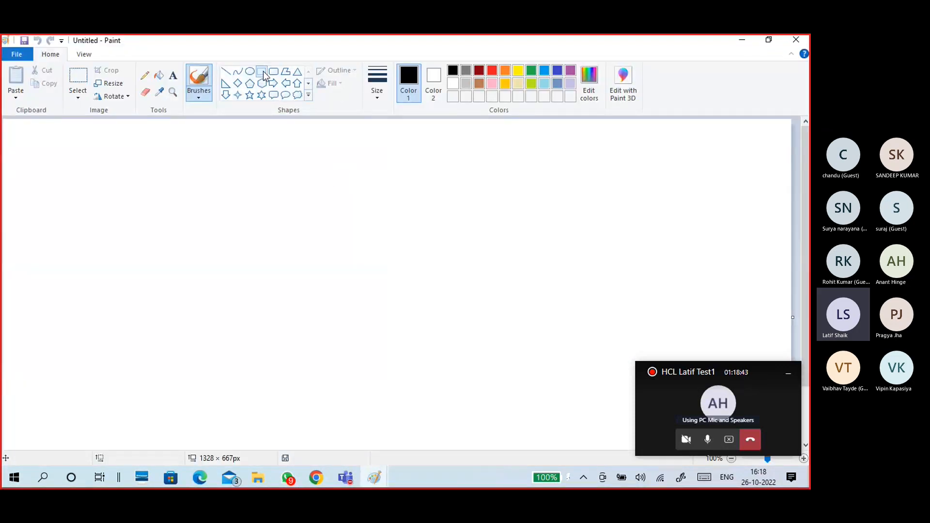
{"action": "left_click", "coordinate": [262, 72]}
{"action": "mouse_move", "coordinate": [250, 176]}
{"action": "left_mouse_down"}
{"action": "mouse_move", "coordinate": [484, 256]}
{"action": "mouse_move", "coordinate": [562, 250]}
{"action": "mouse_move", "coordinate": [563, 235]}
{"action": "left_mouse_up"}
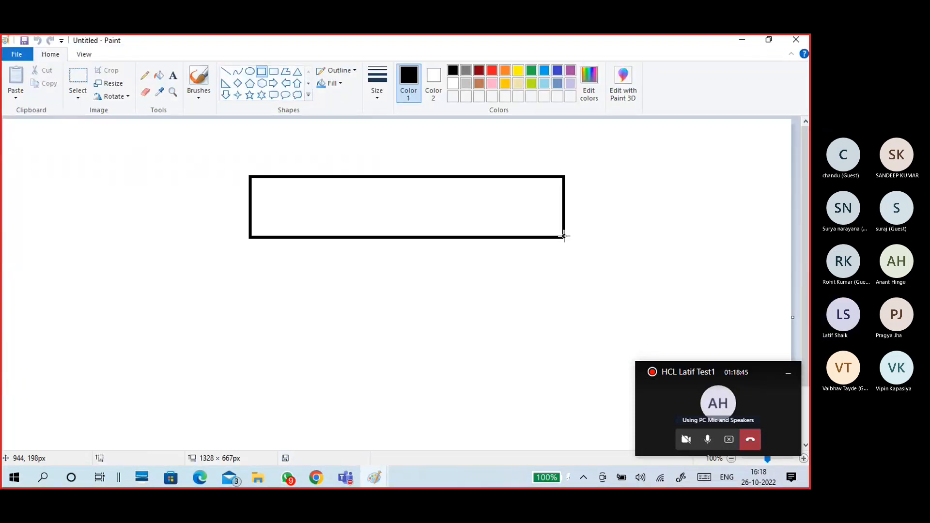
{"action": "left_click_drag", "start_coordinate": [493, 201], "coordinate": [438, 202]}
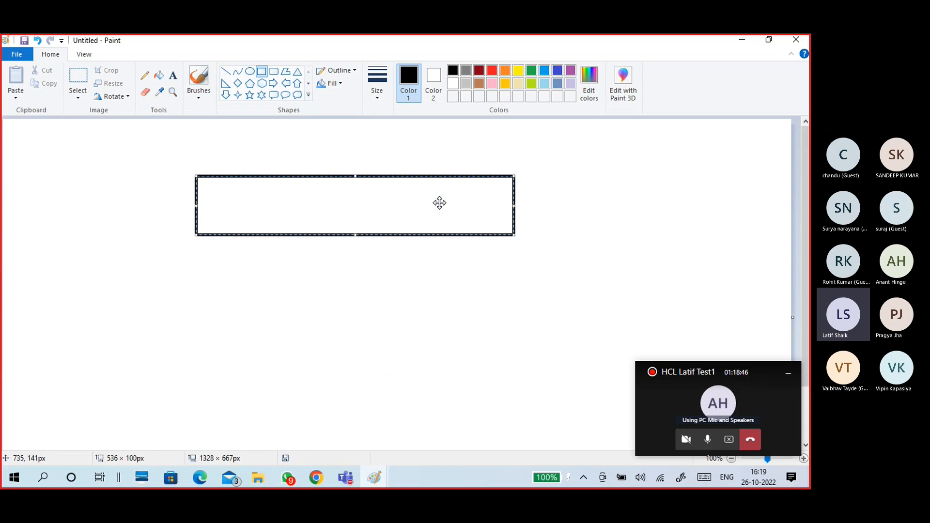
{"action": "left_click", "coordinate": [200, 97]}
{"action": "left_click", "coordinate": [127, 114]}
{"action": "left_click", "coordinate": [226, 73]}
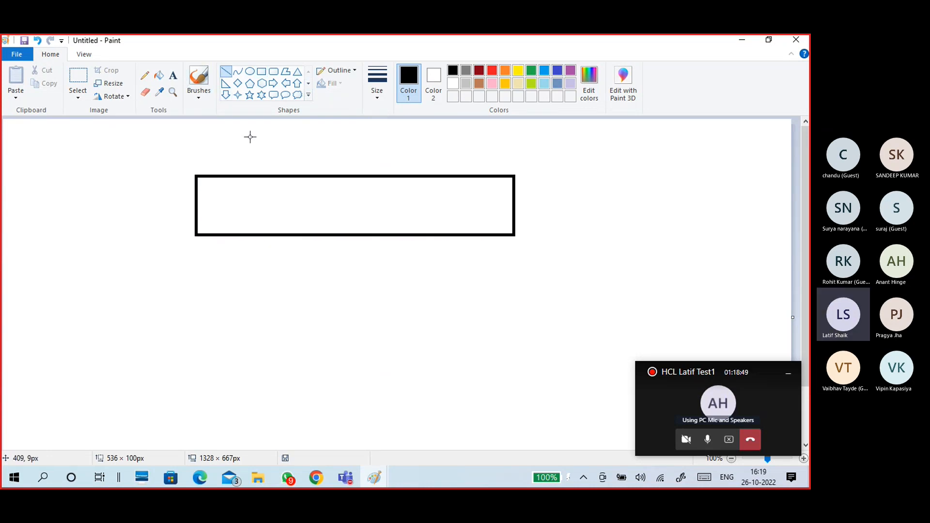
{"action": "left_click_drag", "start_coordinate": [263, 176], "coordinate": [266, 238]}
{"action": "left_click_drag", "start_coordinate": [337, 178], "coordinate": [345, 239]}
{"action": "left_click_drag", "start_coordinate": [401, 178], "coordinate": [416, 239]}
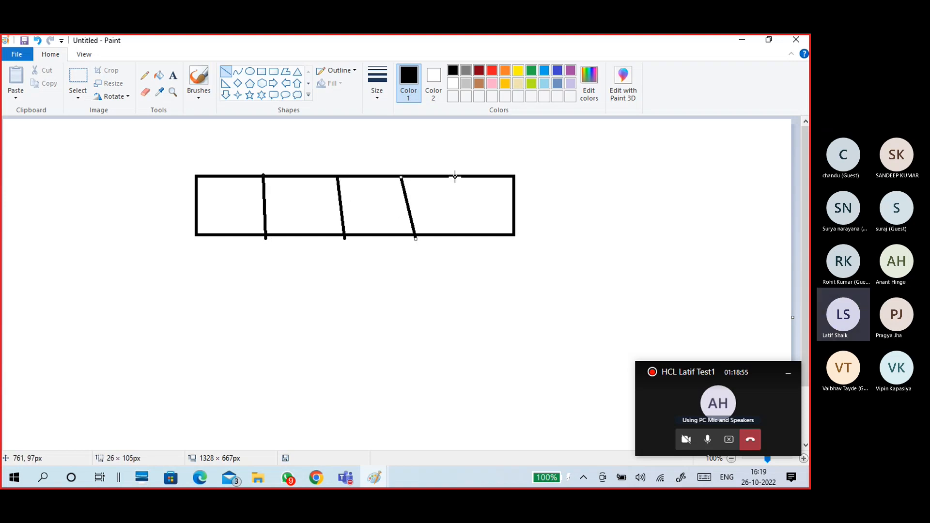
{"action": "left_click_drag", "start_coordinate": [449, 178], "coordinate": [448, 238]}
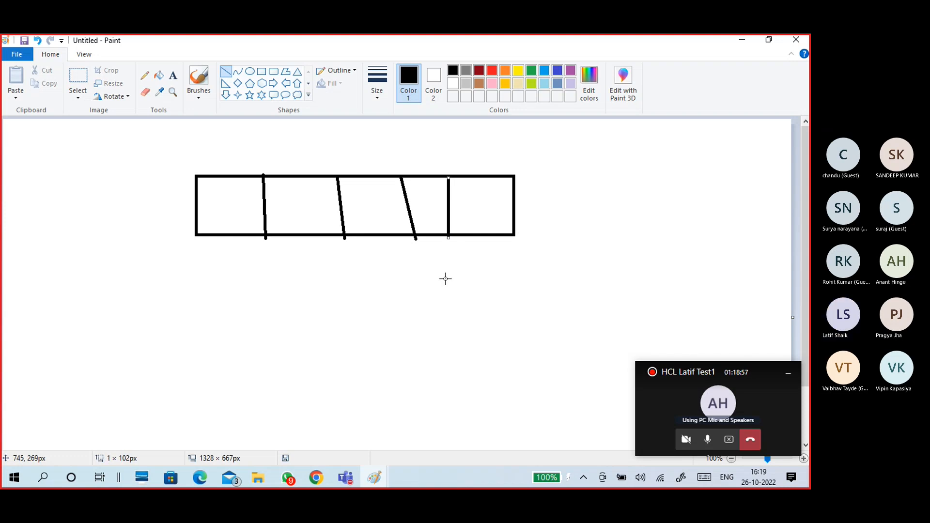
{"action": "key", "text": "ctrl+z"}
{"action": "key", "text": "ctrl+z"}
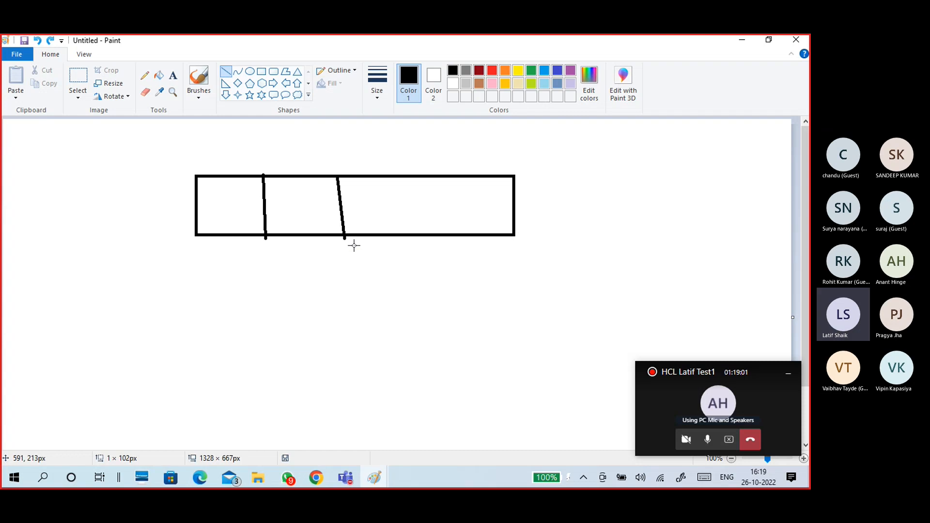
{"action": "left_click", "coordinate": [200, 97]}
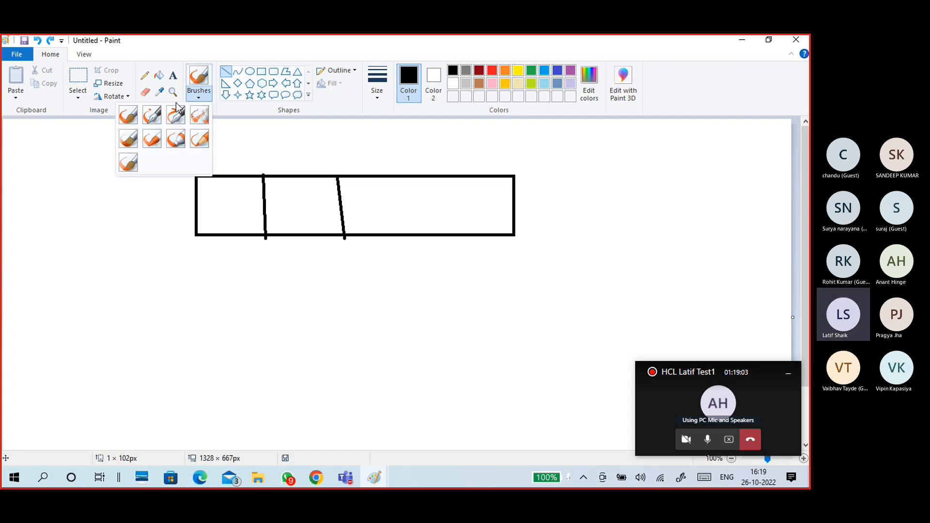
{"action": "left_click", "coordinate": [128, 115]}
{"action": "mouse_move", "coordinate": [210, 185]}
{"action": "left_mouse_down"}
{"action": "mouse_move", "coordinate": [199, 189]}
{"action": "mouse_move", "coordinate": [209, 196]}
{"action": "left_mouse_up"}
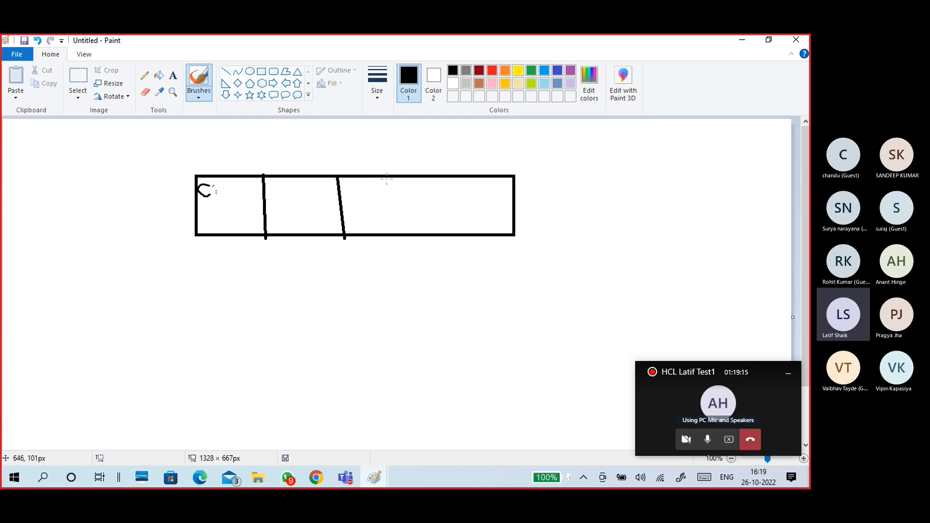
{"action": "left_click_drag", "start_coordinate": [387, 179], "coordinate": [395, 238]}
{"action": "left_click_drag", "start_coordinate": [349, 195], "coordinate": [367, 189]}
{"action": "key", "text": "ctrl+z"}
{"action": "key", "text": "ctrl+z"}
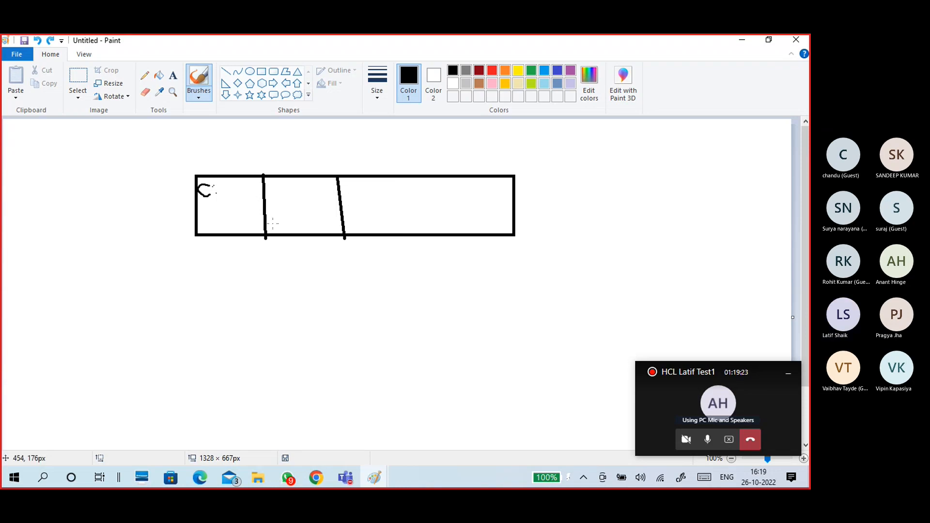
{"action": "key", "text": "ctrl+z"}
{"action": "key", "text": "ctrl+z"}
{"action": "key", "text": "ctrl+z"}
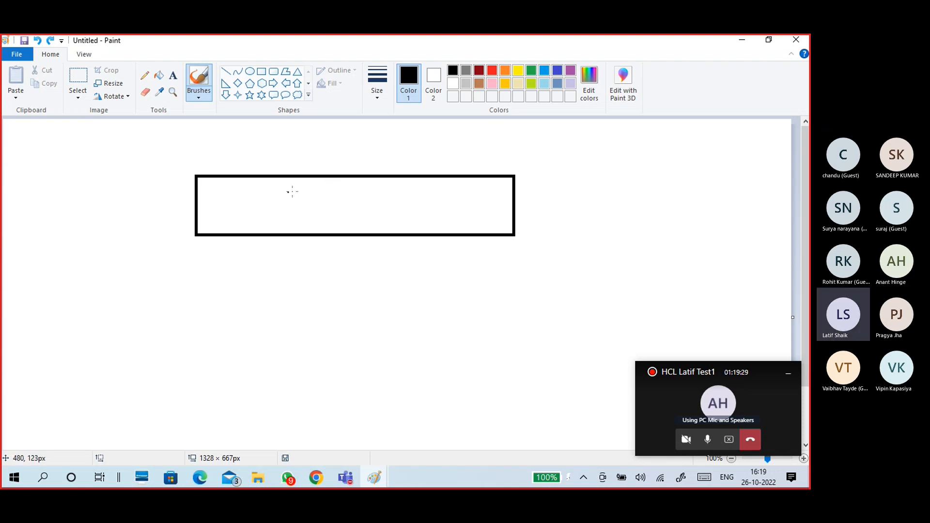
Handwrite "500" beside the rectangle and split it into a wide "C: 400" section and a narrow "D: 100" section.
{"action": "mouse_move", "coordinate": [120, 207]}
{"action": "left_mouse_down"}
{"action": "mouse_move", "coordinate": [137, 209]}
{"action": "mouse_move", "coordinate": [127, 217]}
{"action": "mouse_move", "coordinate": [154, 199]}
{"action": "left_mouse_up"}
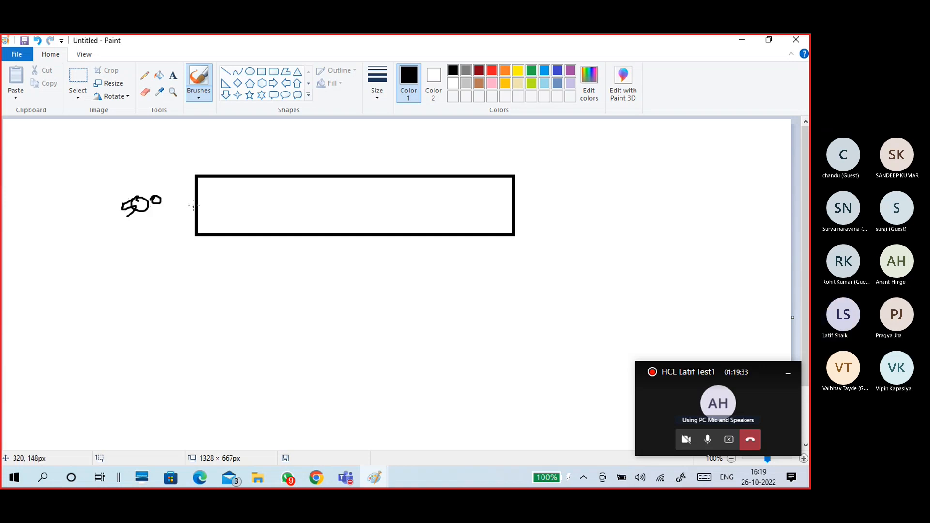
{"action": "mouse_move", "coordinate": [209, 187]}
{"action": "left_mouse_down"}
{"action": "mouse_move", "coordinate": [196, 207]}
{"action": "mouse_move", "coordinate": [222, 212]}
{"action": "left_mouse_up"}
{"action": "mouse_move", "coordinate": [228, 206]}
{"action": "left_mouse_down"}
{"action": "mouse_move", "coordinate": [231, 220]}
{"action": "mouse_move", "coordinate": [252, 203]}
{"action": "left_mouse_up"}
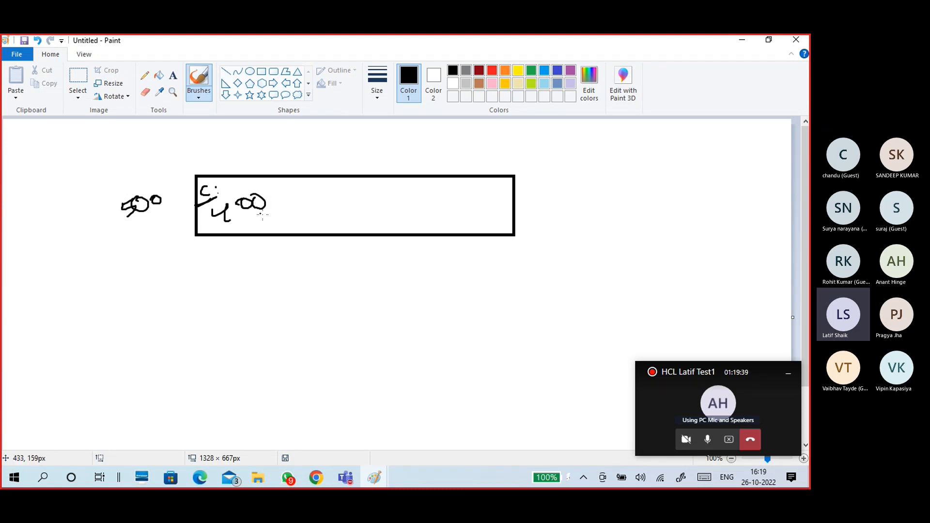
{"action": "mouse_move", "coordinate": [420, 177]}
{"action": "left_mouse_down"}
{"action": "mouse_move", "coordinate": [430, 234]}
{"action": "mouse_move", "coordinate": [446, 186]}
{"action": "mouse_move", "coordinate": [435, 200]}
{"action": "mouse_move", "coordinate": [456, 216]}
{"action": "mouse_move", "coordinate": [465, 200]}
{"action": "mouse_move", "coordinate": [479, 209]}
{"action": "mouse_move", "coordinate": [490, 196]}
{"action": "left_mouse_up"}
{"action": "left_click", "coordinate": [451, 190]}
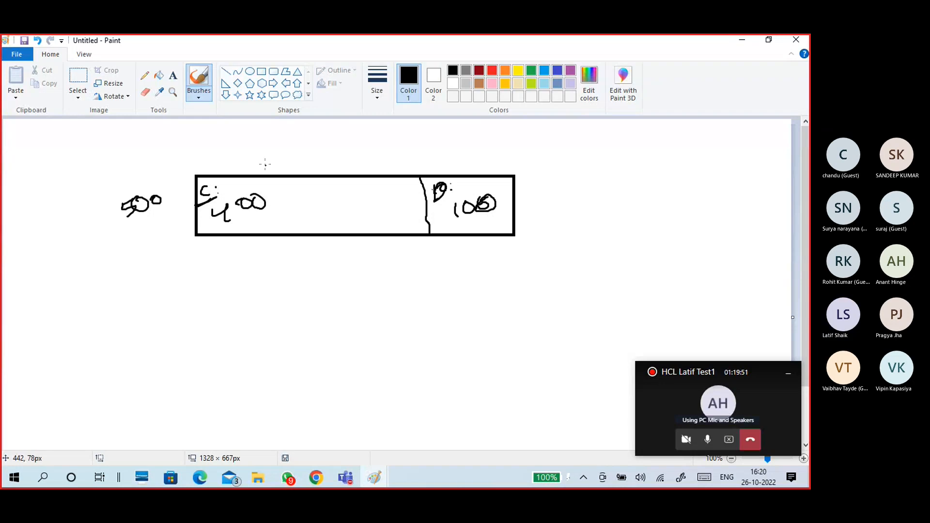
Write "300 free" above the C: section and underline both that note and the 400.
{"action": "mouse_move", "coordinate": [261, 150]}
{"action": "left_mouse_down"}
{"action": "mouse_move", "coordinate": [272, 149]}
{"action": "mouse_move", "coordinate": [269, 169]}
{"action": "mouse_move", "coordinate": [306, 143]}
{"action": "mouse_move", "coordinate": [292, 140]}
{"action": "mouse_move", "coordinate": [327, 148]}
{"action": "mouse_move", "coordinate": [361, 133]}
{"action": "left_mouse_up"}
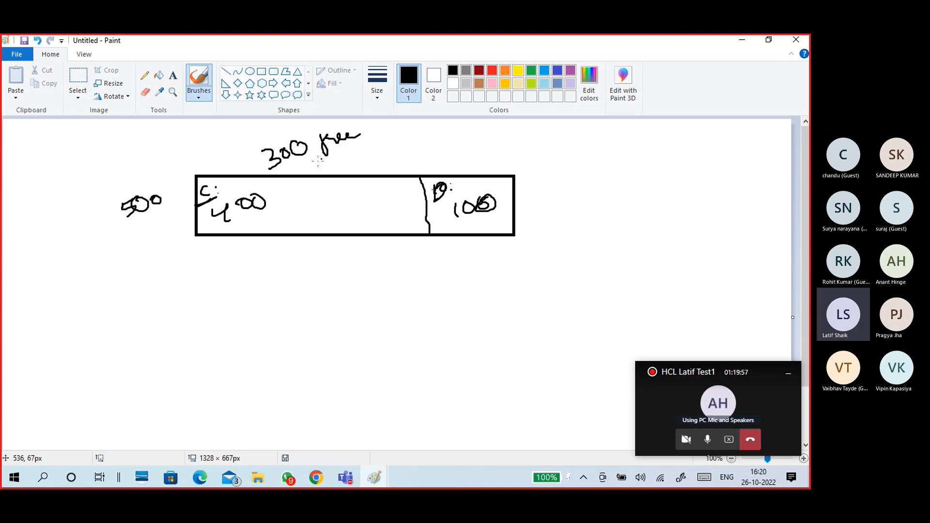
{"action": "left_click_drag", "start_coordinate": [290, 171], "coordinate": [360, 141]}
{"action": "left_click_drag", "start_coordinate": [214, 231], "coordinate": [273, 211]}
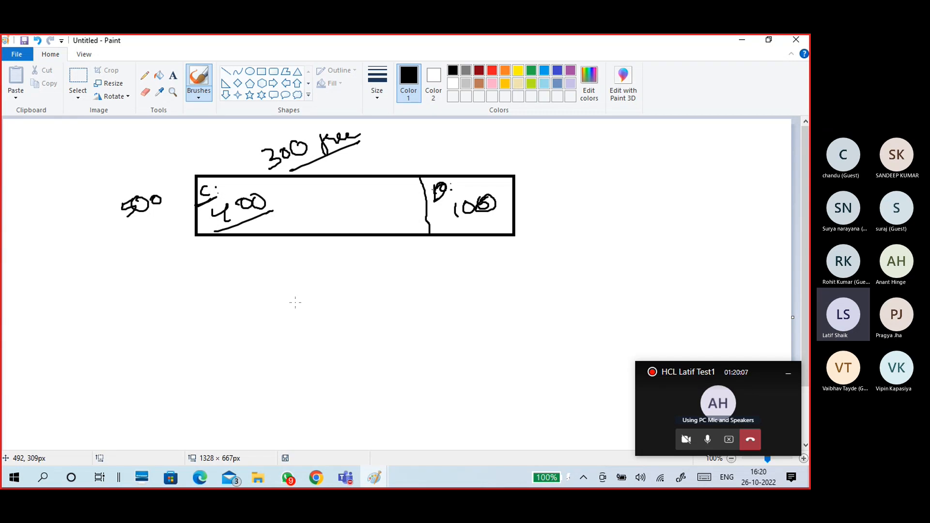
{"action": "left_click_drag", "start_coordinate": [315, 176], "coordinate": [311, 237]}
{"action": "mouse_move", "coordinate": [334, 209]}
{"action": "left_mouse_down"}
{"action": "mouse_move", "coordinate": [338, 224]}
{"action": "mouse_move", "coordinate": [355, 222]}
{"action": "left_mouse_up"}
{"action": "mouse_move", "coordinate": [357, 206]}
{"action": "left_mouse_down"}
{"action": "mouse_move", "coordinate": [351, 219]}
{"action": "mouse_move", "coordinate": [359, 207]}
{"action": "left_mouse_up"}
{"action": "mouse_move", "coordinate": [371, 208]}
{"action": "left_mouse_down"}
{"action": "mouse_move", "coordinate": [347, 228]}
{"action": "mouse_move", "coordinate": [365, 222]}
{"action": "left_mouse_up"}
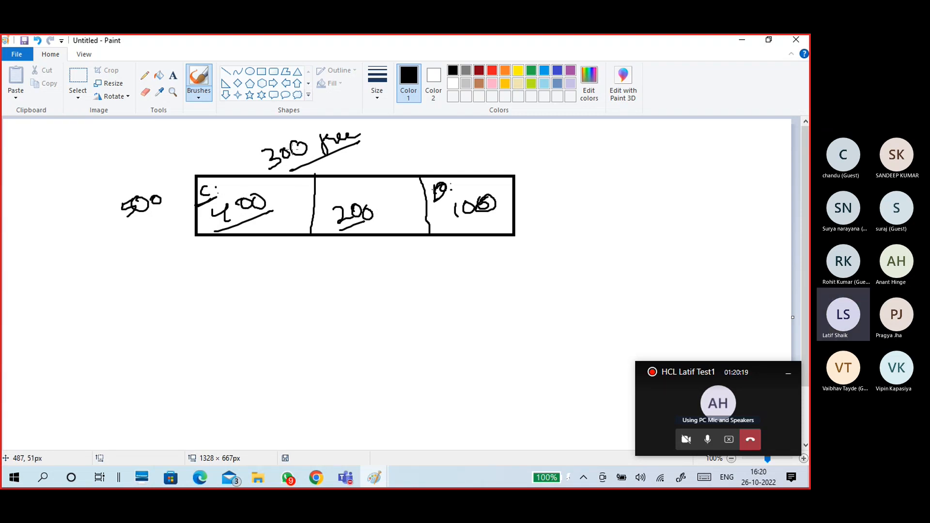
{"action": "left_click_drag", "start_coordinate": [322, 187], "coordinate": [332, 198]}
{"action": "left_click_drag", "start_coordinate": [207, 178], "coordinate": [211, 180]}
{"action": "key", "text": "ctrl+z"}
{"action": "key", "text": "ctrl+z"}
{"action": "key", "text": "ctrl+z"}
{"action": "key", "text": "ctrl+z"}
{"action": "key", "text": "ctrl+z"}
{"action": "key", "text": "ctrl+z"}
{"action": "key", "text": "ctrl+z"}
{"action": "key", "text": "ctrl+z"}
{"action": "key", "text": "ctrl+z"}
{"action": "key", "text": "ctrl+z"}
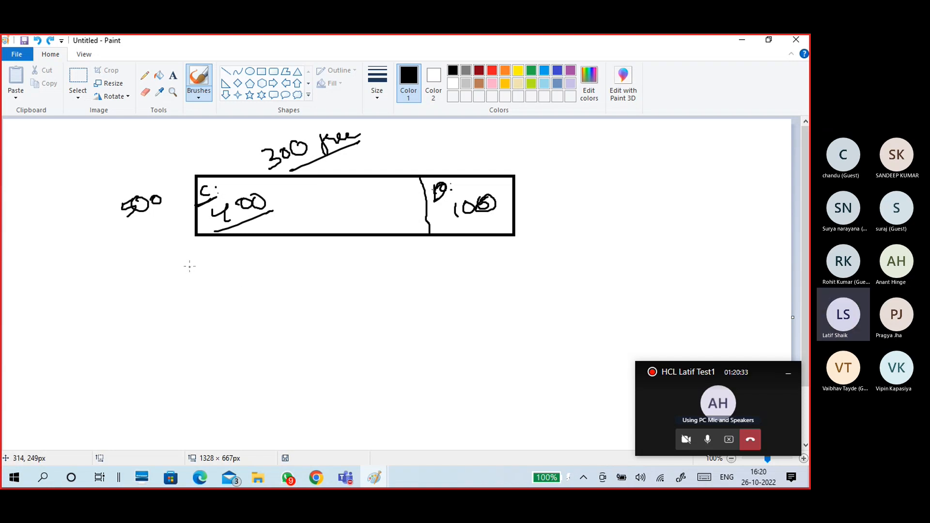
Handwrite an underlined "400GB" below the rectangle with "300 GB free" beneath it.
{"action": "mouse_move", "coordinate": [189, 266]}
{"action": "left_mouse_down"}
{"action": "mouse_move", "coordinate": [191, 290]}
{"action": "mouse_move", "coordinate": [203, 293]}
{"action": "mouse_move", "coordinate": [217, 266]}
{"action": "mouse_move", "coordinate": [267, 276]}
{"action": "left_mouse_up"}
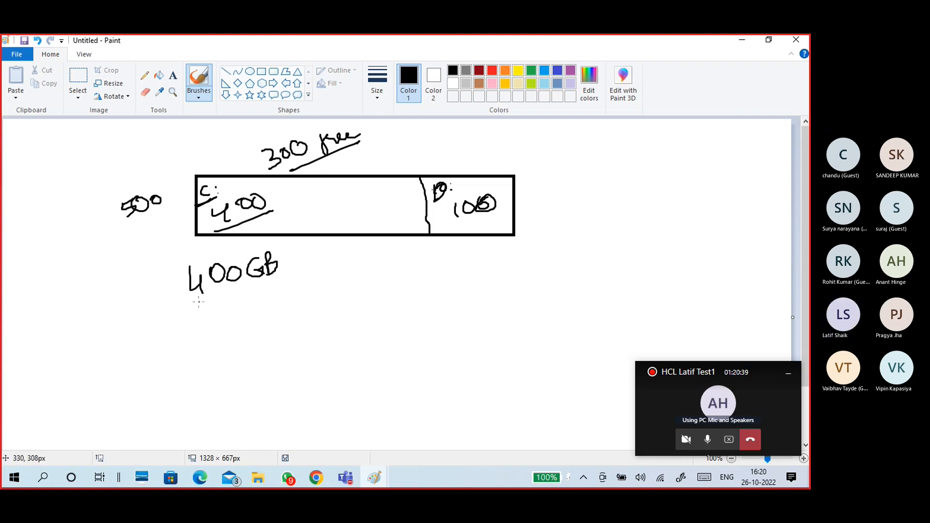
{"action": "left_click_drag", "start_coordinate": [196, 302], "coordinate": [277, 273]}
{"action": "mouse_move", "coordinate": [205, 318]}
{"action": "left_mouse_down"}
{"action": "mouse_move", "coordinate": [217, 318]}
{"action": "mouse_move", "coordinate": [205, 333]}
{"action": "mouse_move", "coordinate": [228, 315]}
{"action": "mouse_move", "coordinate": [276, 311]}
{"action": "left_mouse_up"}
{"action": "left_click_drag", "start_coordinate": [275, 293], "coordinate": [278, 310]}
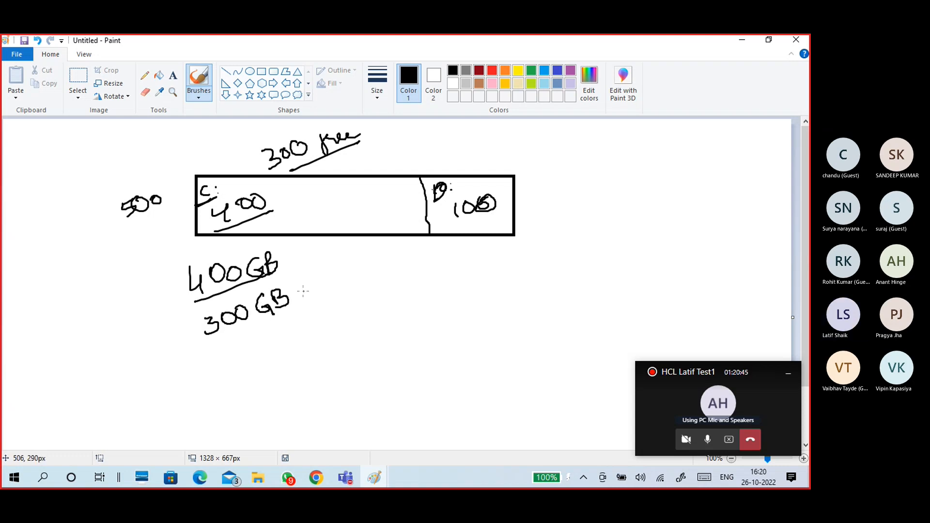
{"action": "mouse_move", "coordinate": [305, 279]}
{"action": "left_mouse_down"}
{"action": "mouse_move", "coordinate": [297, 296]}
{"action": "mouse_move", "coordinate": [307, 290]}
{"action": "left_mouse_up"}
{"action": "left_click_drag", "start_coordinate": [303, 284], "coordinate": [340, 267]}
Draw an arrow from the 300 GB note to a new "200 GB" and prefix the 400GB with "C:".
{"action": "mouse_move", "coordinate": [243, 336]}
{"action": "left_mouse_down"}
{"action": "mouse_move", "coordinate": [249, 350]}
{"action": "mouse_move", "coordinate": [299, 342]}
{"action": "mouse_move", "coordinate": [297, 358]}
{"action": "left_mouse_up"}
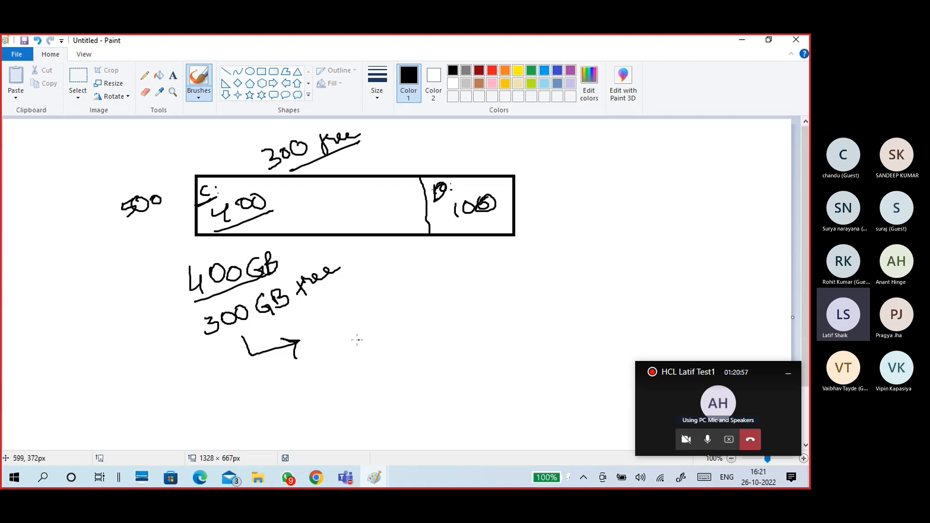
{"action": "mouse_move", "coordinate": [309, 330]}
{"action": "left_mouse_down"}
{"action": "mouse_move", "coordinate": [316, 324]}
{"action": "mouse_move", "coordinate": [332, 337]}
{"action": "mouse_move", "coordinate": [334, 321]}
{"action": "mouse_move", "coordinate": [383, 306]}
{"action": "mouse_move", "coordinate": [395, 291]}
{"action": "mouse_move", "coordinate": [388, 296]}
{"action": "left_mouse_up"}
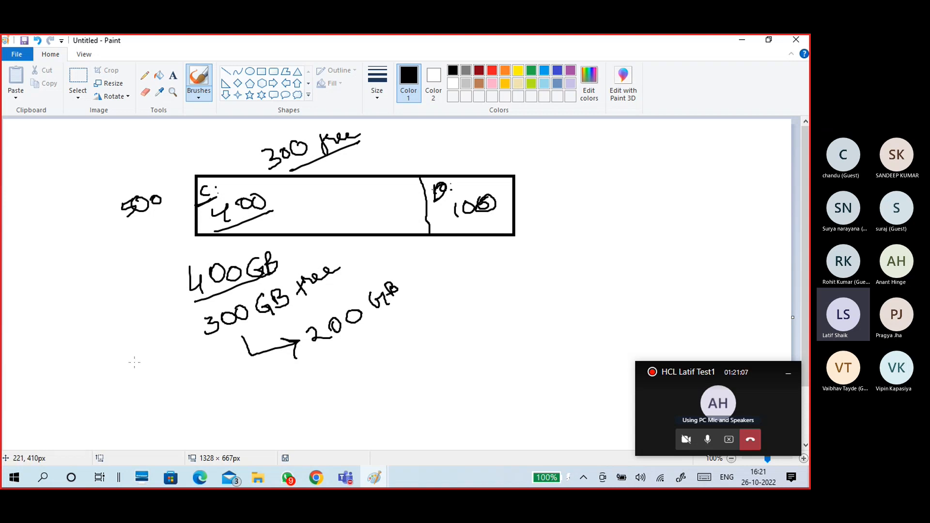
{"action": "left_click_drag", "start_coordinate": [167, 277], "coordinate": [167, 299]}
{"action": "left_click", "coordinate": [180, 284]}
Write "C: 200GB" followed by a vertical bar below the notes, underline the 200 GB and draw a long slanted line beside the bar.
{"action": "mouse_move", "coordinate": [170, 394]}
{"action": "left_mouse_down"}
{"action": "mouse_move", "coordinate": [166, 400]}
{"action": "mouse_move", "coordinate": [192, 413]}
{"action": "mouse_move", "coordinate": [244, 381]}
{"action": "mouse_move", "coordinate": [251, 393]}
{"action": "mouse_move", "coordinate": [266, 394]}
{"action": "left_mouse_up"}
{"action": "left_click", "coordinate": [203, 390]}
{"action": "left_click_drag", "start_coordinate": [273, 358], "coordinate": [285, 398]}
{"action": "left_click_drag", "start_coordinate": [316, 353], "coordinate": [400, 316]}
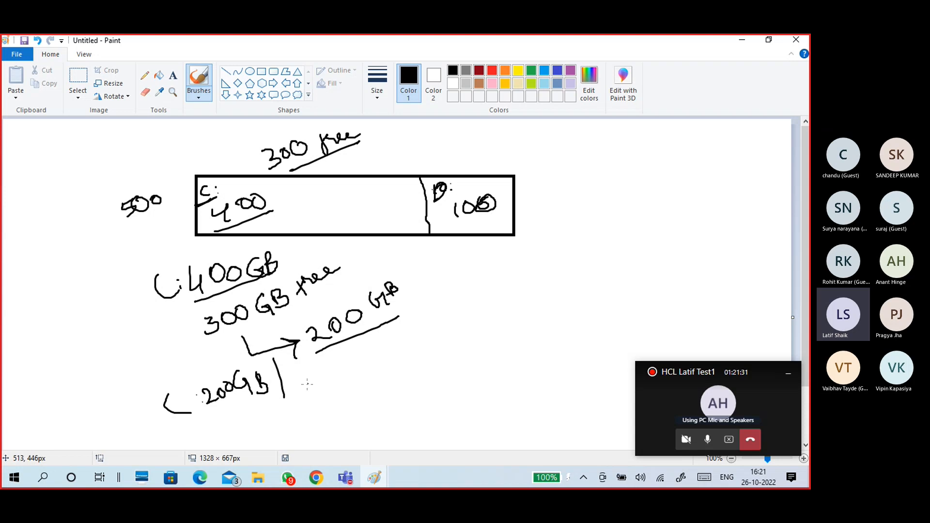
{"action": "left_click_drag", "start_coordinate": [307, 385], "coordinate": [452, 334]}
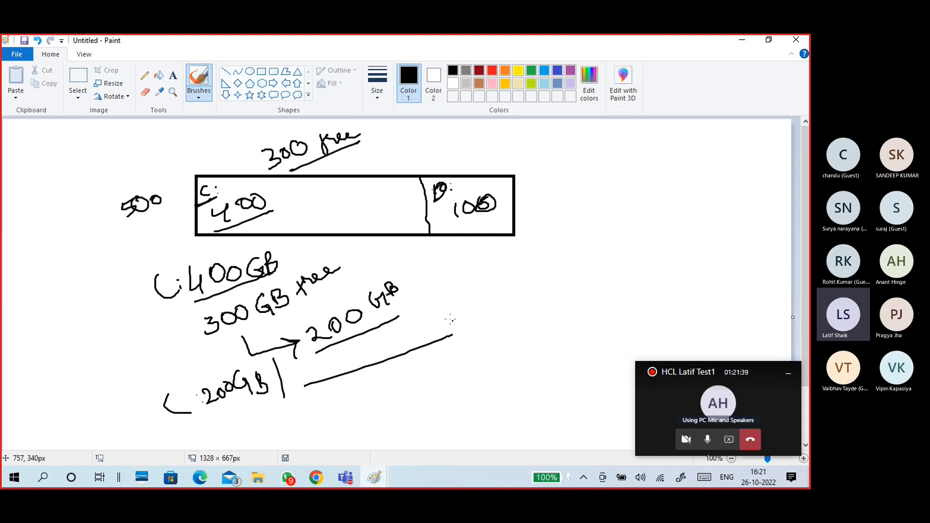
Circle the 200 GB note and draw an arrow from it to an underlined "Shrink" label.
{"action": "mouse_move", "coordinate": [396, 266]}
{"action": "left_mouse_down"}
{"action": "mouse_move", "coordinate": [291, 309]}
{"action": "mouse_move", "coordinate": [312, 348]}
{"action": "mouse_move", "coordinate": [379, 331]}
{"action": "mouse_move", "coordinate": [409, 271]}
{"action": "mouse_move", "coordinate": [383, 264]}
{"action": "mouse_move", "coordinate": [435, 266]}
{"action": "mouse_move", "coordinate": [438, 283]}
{"action": "left_mouse_up"}
{"action": "mouse_move", "coordinate": [455, 257]}
{"action": "left_mouse_down"}
{"action": "mouse_move", "coordinate": [454, 273]}
{"action": "mouse_move", "coordinate": [516, 251]}
{"action": "left_mouse_up"}
{"action": "left_click", "coordinate": [489, 249]}
{"action": "left_click_drag", "start_coordinate": [522, 238], "coordinate": [524, 245]}
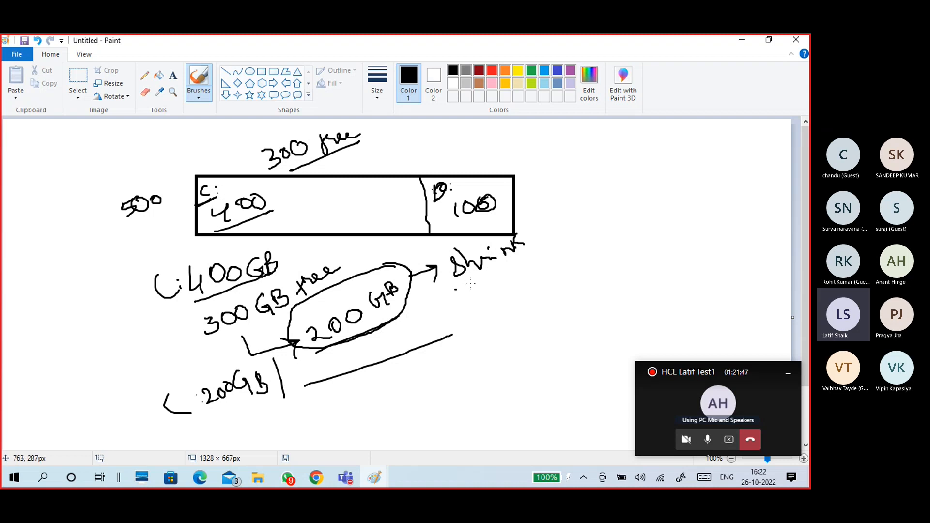
{"action": "left_click_drag", "start_coordinate": [471, 284], "coordinate": [527, 252]}
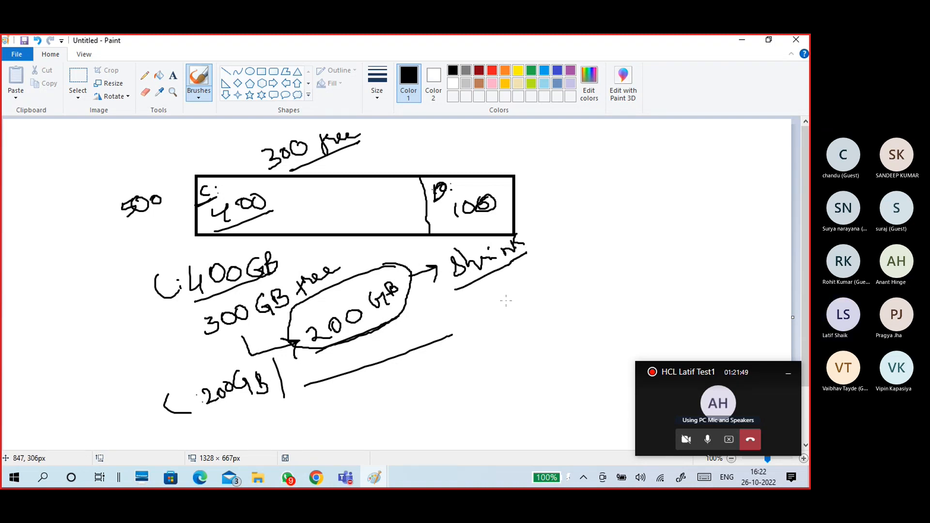
Circle the 400 and the 400GB/300GB notes, then link them by an arrow to an underlined "C: 200GB".
{"action": "mouse_move", "coordinate": [269, 184]}
{"action": "left_mouse_down"}
{"action": "mouse_move", "coordinate": [229, 182]}
{"action": "mouse_move", "coordinate": [210, 234]}
{"action": "mouse_move", "coordinate": [269, 190]}
{"action": "left_mouse_up"}
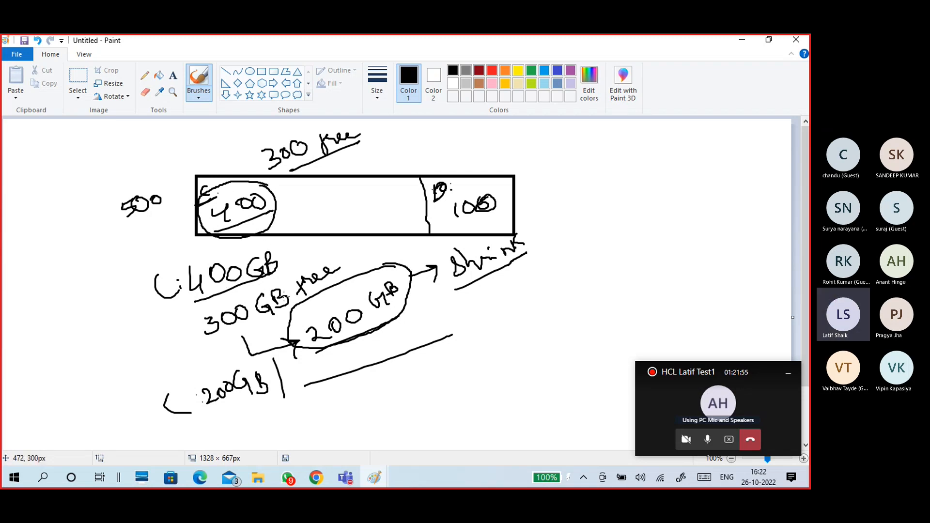
{"action": "mouse_move", "coordinate": [227, 244]}
{"action": "left_mouse_down"}
{"action": "mouse_move", "coordinate": [181, 264]}
{"action": "mouse_move", "coordinate": [273, 324]}
{"action": "mouse_move", "coordinate": [271, 241]}
{"action": "mouse_move", "coordinate": [243, 242]}
{"action": "left_mouse_up"}
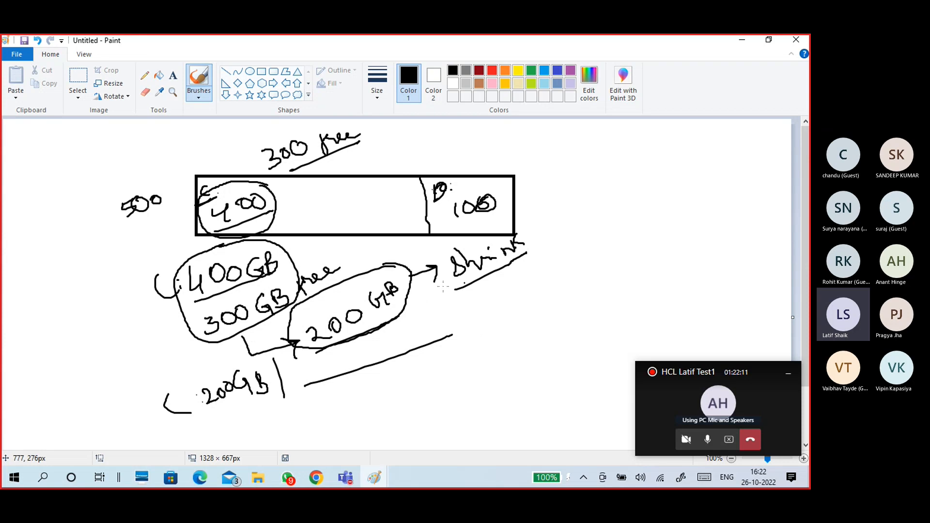
{"action": "mouse_move", "coordinate": [171, 305]}
{"action": "left_mouse_down"}
{"action": "mouse_move", "coordinate": [170, 361]}
{"action": "mouse_move", "coordinate": [184, 384]}
{"action": "mouse_move", "coordinate": [172, 377]}
{"action": "mouse_move", "coordinate": [184, 372]}
{"action": "mouse_move", "coordinate": [195, 384]}
{"action": "left_mouse_up"}
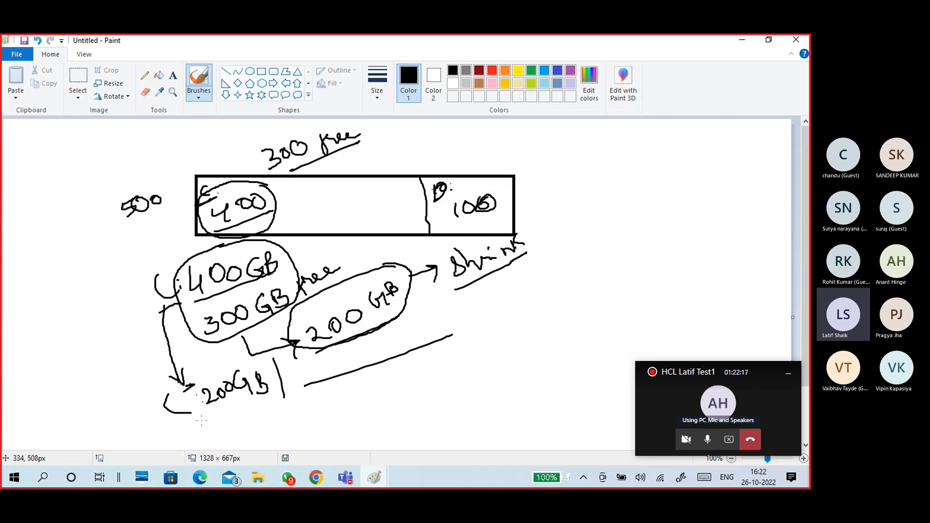
{"action": "left_click_drag", "start_coordinate": [181, 431], "coordinate": [249, 400]}
Start a new drawing without saving the current one and draw a rectangle about 520 by 147 px across the canvas centre.
{"action": "left_click", "coordinate": [22, 54]}
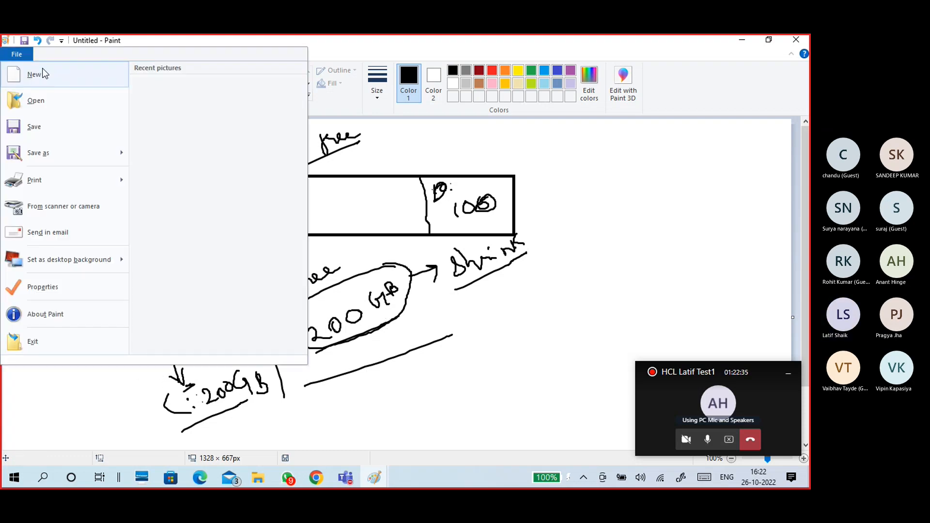
{"action": "left_click", "coordinate": [34, 74]}
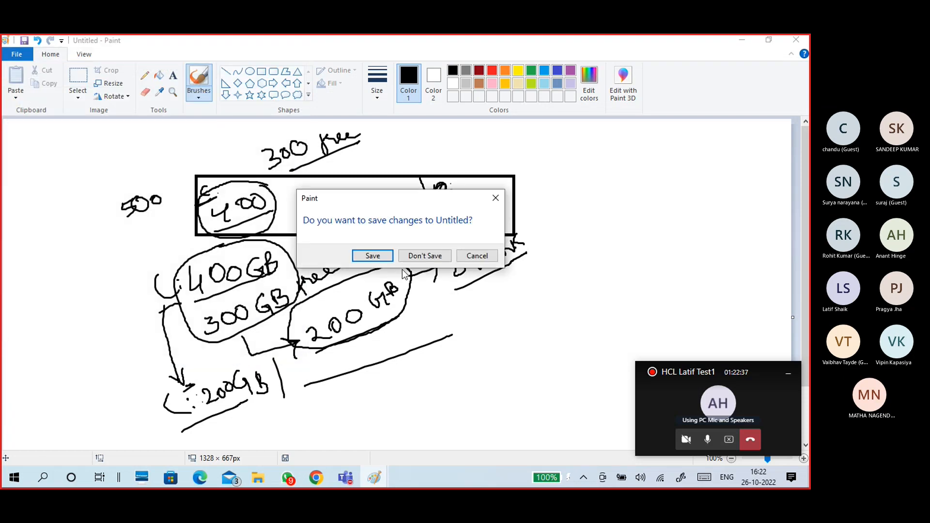
{"action": "left_click", "coordinate": [415, 255]}
{"action": "left_click", "coordinate": [262, 71]}
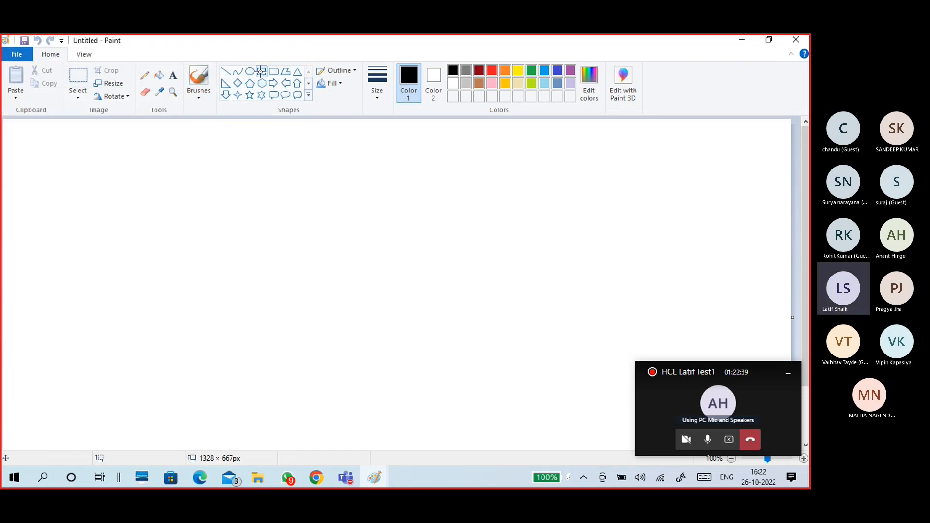
{"action": "mouse_move", "coordinate": [201, 185]}
{"action": "left_mouse_down"}
{"action": "mouse_move", "coordinate": [494, 257]}
{"action": "mouse_move", "coordinate": [510, 272]}
{"action": "left_mouse_up"}
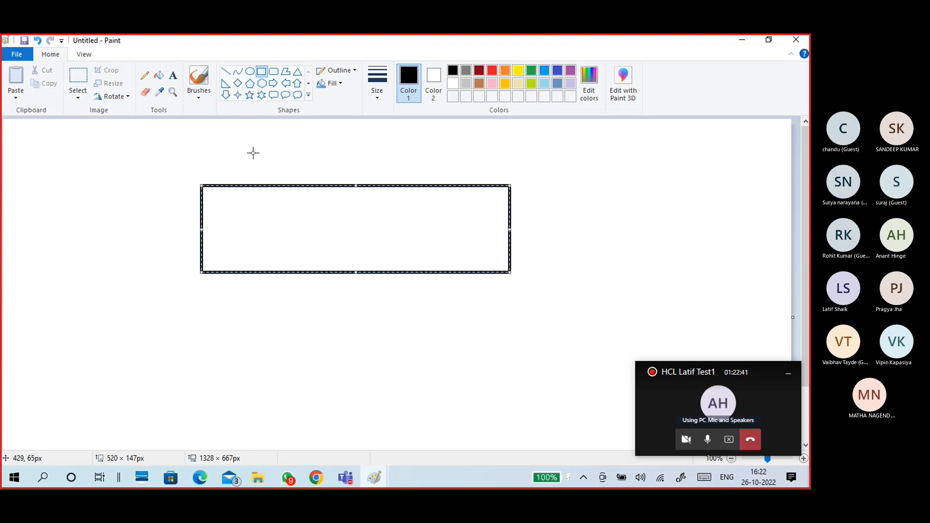
Write "C: 200G" in the rectangle with the basic brush, draw a vertical divider and write an underlined "D:" with 100 beside it.
{"action": "left_click", "coordinate": [193, 93]}
{"action": "left_click", "coordinate": [128, 115]}
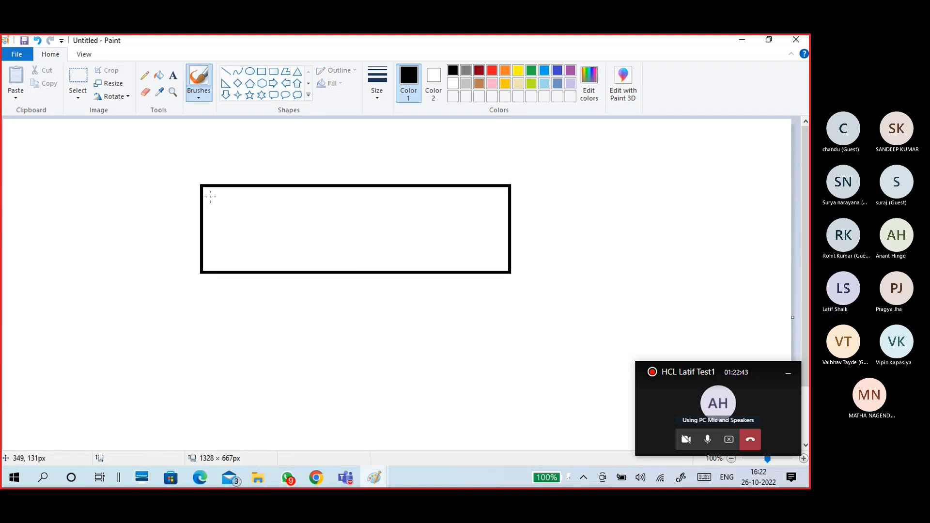
{"action": "mouse_move", "coordinate": [211, 197]}
{"action": "left_mouse_down"}
{"action": "mouse_move", "coordinate": [235, 235]}
{"action": "mouse_move", "coordinate": [236, 222]}
{"action": "mouse_move", "coordinate": [258, 236]}
{"action": "left_mouse_up"}
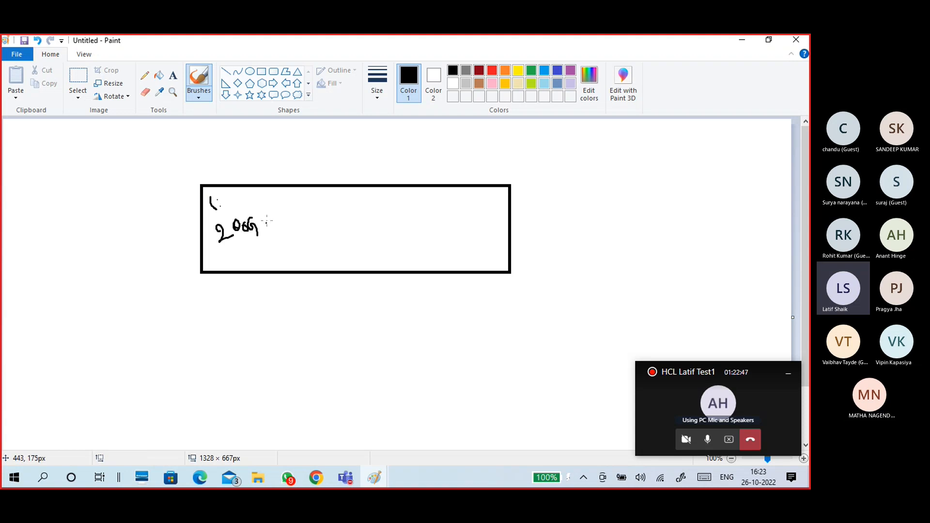
{"action": "left_click_drag", "start_coordinate": [269, 183], "coordinate": [285, 289]}
{"action": "mouse_move", "coordinate": [292, 218]}
{"action": "left_mouse_down"}
{"action": "mouse_move", "coordinate": [298, 240]}
{"action": "mouse_move", "coordinate": [313, 218]}
{"action": "mouse_move", "coordinate": [291, 195]}
{"action": "mouse_move", "coordinate": [287, 215]}
{"action": "left_mouse_up"}
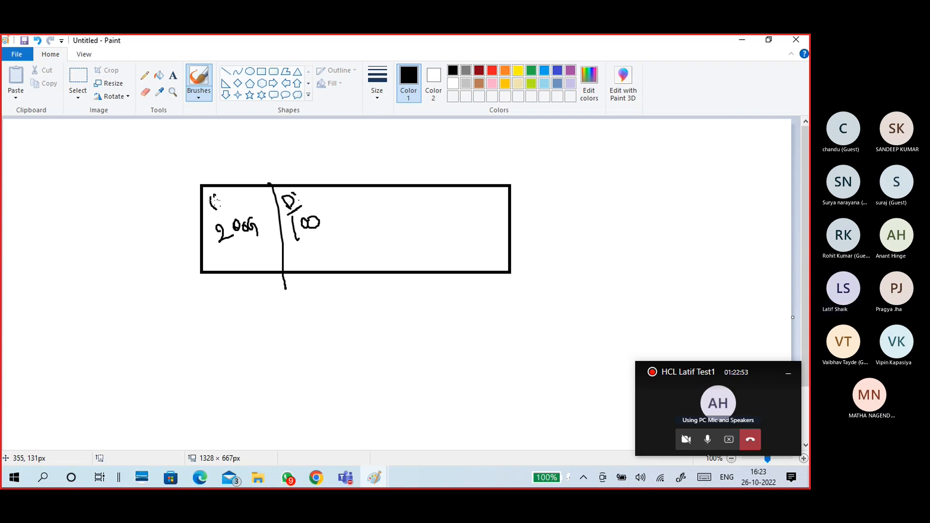
Retouch the C: label, draw a second vertical divider after the D: section and write "200G" in the remaining space.
{"action": "left_click_drag", "start_coordinate": [216, 196], "coordinate": [218, 209]}
{"action": "left_click_drag", "start_coordinate": [349, 188], "coordinate": [358, 274]}
{"action": "mouse_move", "coordinate": [381, 224]}
{"action": "left_mouse_down"}
{"action": "mouse_move", "coordinate": [380, 238]}
{"action": "mouse_move", "coordinate": [399, 228]}
{"action": "mouse_move", "coordinate": [425, 236]}
{"action": "mouse_move", "coordinate": [386, 231]}
{"action": "mouse_move", "coordinate": [395, 224]}
{"action": "left_mouse_up"}
{"action": "left_click_drag", "start_coordinate": [359, 198], "coordinate": [369, 192]}
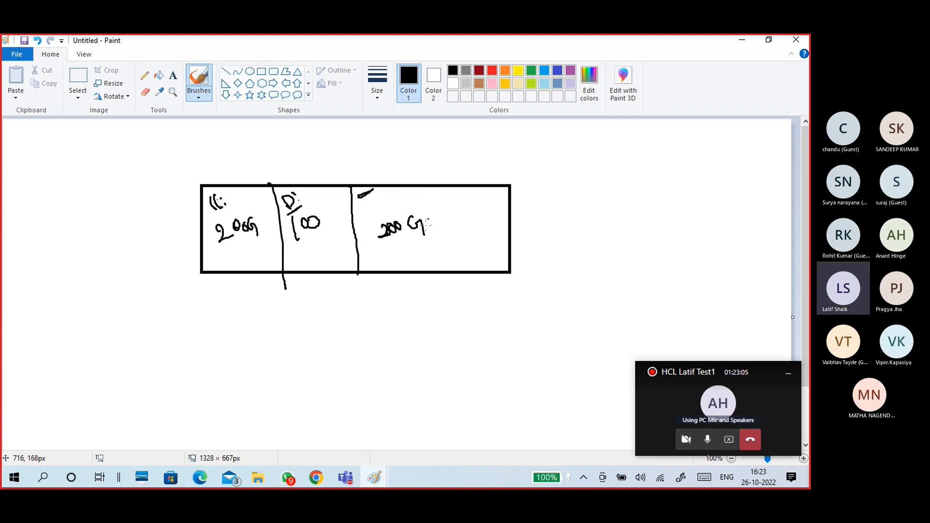
Try shading the third section in grey and black with a textured brush, and undo the latest strokes.
{"action": "left_click", "coordinate": [466, 83]}
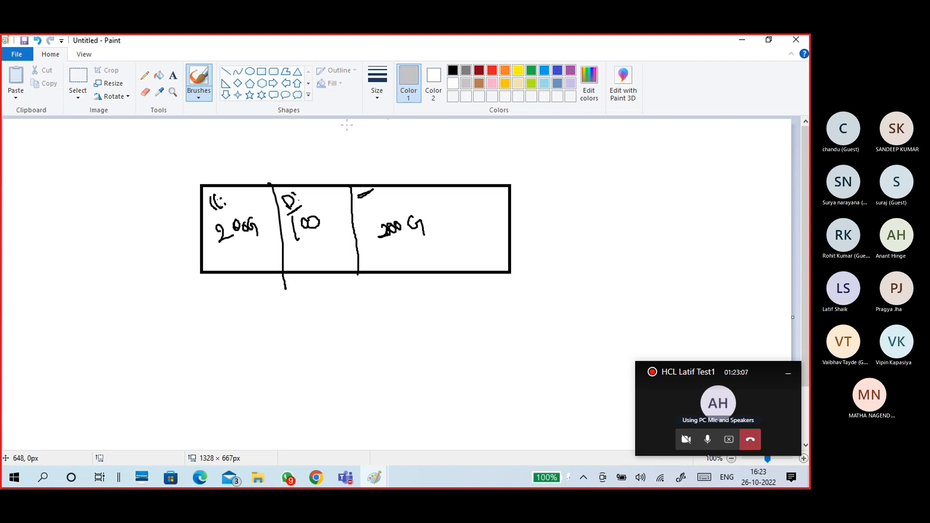
{"action": "left_click", "coordinate": [200, 97]}
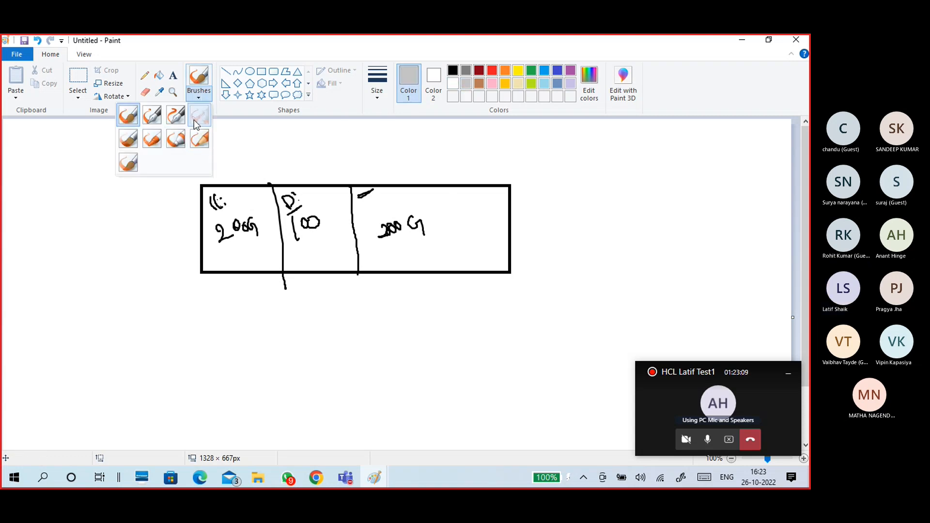
{"action": "left_click", "coordinate": [197, 117]}
{"action": "mouse_move", "coordinate": [358, 189]}
{"action": "left_mouse_down"}
{"action": "mouse_move", "coordinate": [410, 219]}
{"action": "mouse_move", "coordinate": [455, 208]}
{"action": "mouse_move", "coordinate": [406, 203]}
{"action": "mouse_move", "coordinate": [401, 186]}
{"action": "mouse_move", "coordinate": [533, 209]}
{"action": "mouse_move", "coordinate": [436, 261]}
{"action": "mouse_move", "coordinate": [511, 254]}
{"action": "mouse_move", "coordinate": [519, 216]}
{"action": "mouse_move", "coordinate": [413, 212]}
{"action": "mouse_move", "coordinate": [379, 236]}
{"action": "mouse_move", "coordinate": [469, 264]}
{"action": "left_mouse_up"}
{"action": "left_click", "coordinate": [453, 70]}
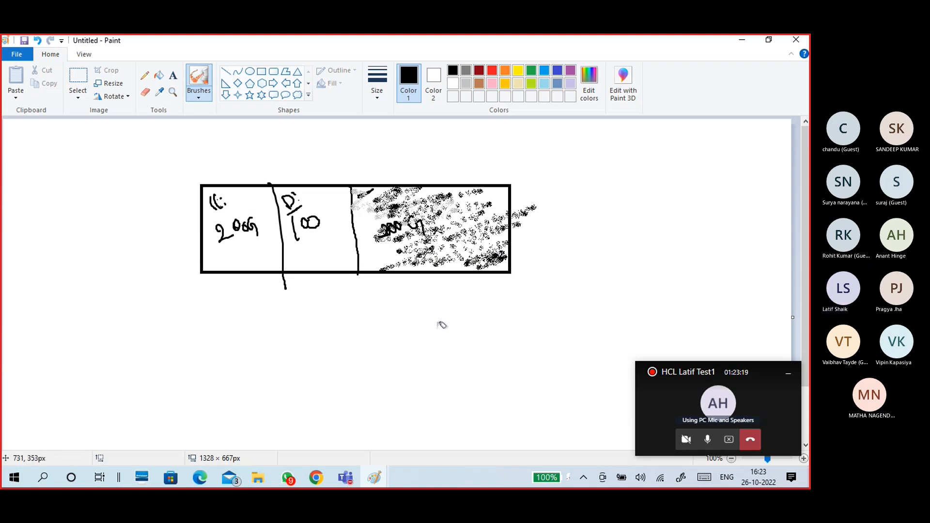
{"action": "key", "text": "ctrl+z"}
{"action": "key", "text": "ctrl+z"}
{"action": "key", "text": "ctrl+z"}
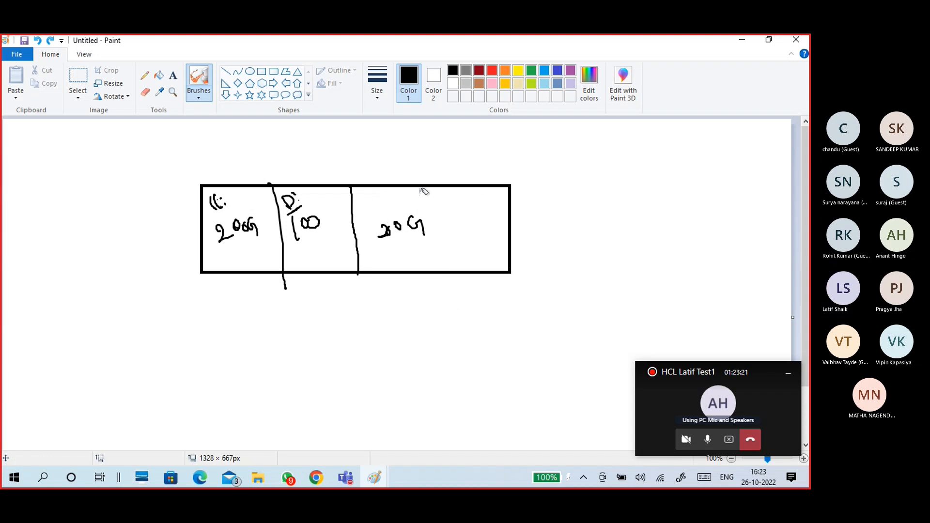
Switch back to the basic brush, rewrite the third section's "200G" note and underline it.
{"action": "left_click", "coordinate": [199, 97]}
{"action": "left_click", "coordinate": [128, 116]}
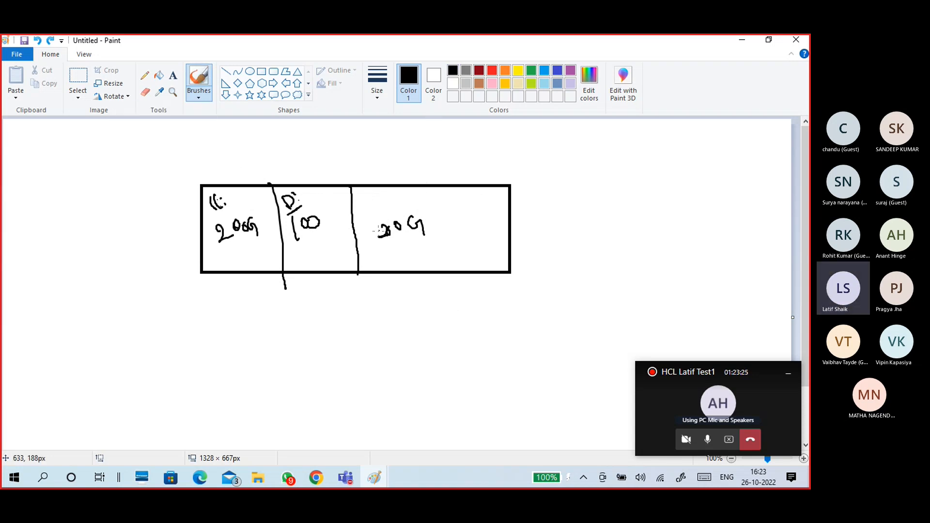
{"action": "mouse_move", "coordinate": [372, 227]}
{"action": "left_mouse_down"}
{"action": "mouse_move", "coordinate": [384, 244]}
{"action": "mouse_move", "coordinate": [407, 224]}
{"action": "mouse_move", "coordinate": [448, 244]}
{"action": "mouse_move", "coordinate": [444, 237]}
{"action": "left_mouse_up"}
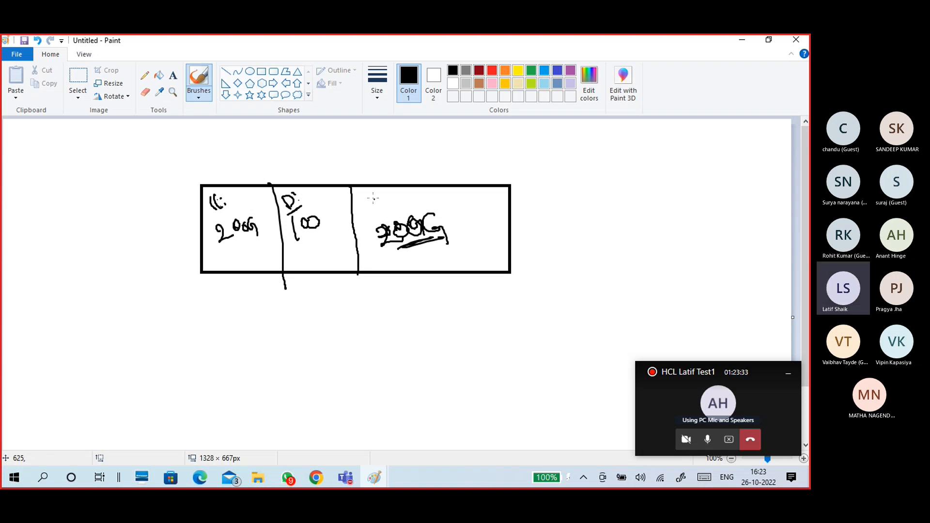
Write a circled 50 above the 200G with an arrow to D:, and an underlined 150 below the 100 linked to "Extend".
{"action": "mouse_move", "coordinate": [374, 202]}
{"action": "left_mouse_down"}
{"action": "mouse_move", "coordinate": [383, 209]}
{"action": "mouse_move", "coordinate": [388, 194]}
{"action": "mouse_move", "coordinate": [394, 201]}
{"action": "mouse_move", "coordinate": [358, 201]}
{"action": "mouse_move", "coordinate": [395, 182]}
{"action": "mouse_move", "coordinate": [381, 169]}
{"action": "mouse_move", "coordinate": [305, 175]}
{"action": "mouse_move", "coordinate": [302, 186]}
{"action": "mouse_move", "coordinate": [324, 170]}
{"action": "left_mouse_up"}
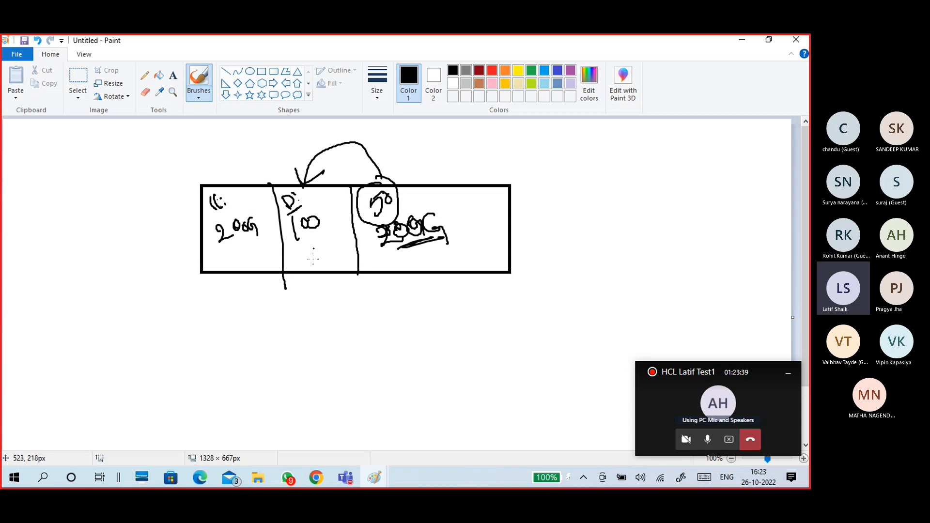
{"action": "mouse_move", "coordinate": [300, 255]}
{"action": "left_mouse_down"}
{"action": "mouse_move", "coordinate": [334, 246]}
{"action": "mouse_move", "coordinate": [315, 272]}
{"action": "mouse_move", "coordinate": [344, 263]}
{"action": "mouse_move", "coordinate": [359, 307]}
{"action": "mouse_move", "coordinate": [398, 294]}
{"action": "mouse_move", "coordinate": [390, 277]}
{"action": "mouse_move", "coordinate": [368, 299]}
{"action": "left_mouse_up"}
{"action": "left_click_drag", "start_coordinate": [365, 292], "coordinate": [378, 289]}
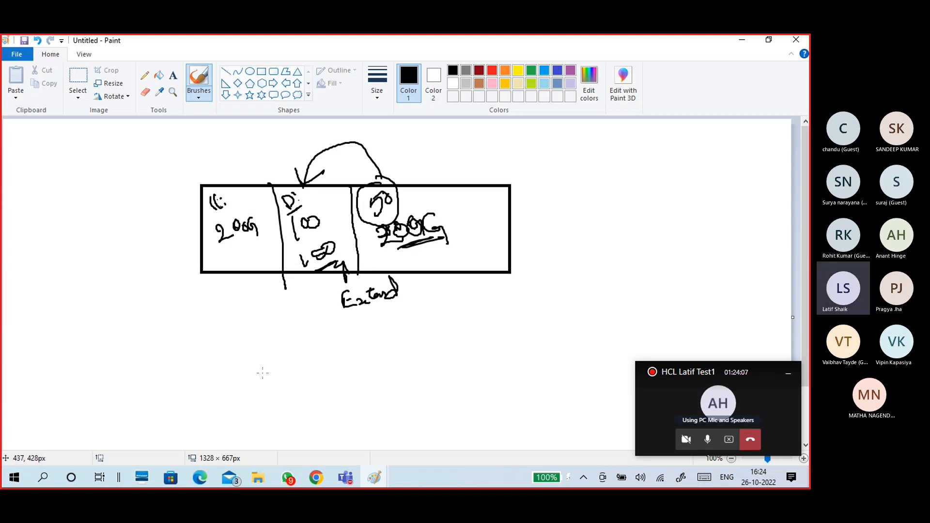
Underline "Extend" and add a vertical divider with an underlined "E:" label near the rectangle's right end.
{"action": "left_click_drag", "start_coordinate": [347, 325], "coordinate": [402, 315]}
{"action": "left_click_drag", "start_coordinate": [469, 187], "coordinate": [477, 282]}
{"action": "mouse_move", "coordinate": [468, 212]}
{"action": "left_mouse_down"}
{"action": "mouse_move", "coordinate": [473, 223]}
{"action": "mouse_move", "coordinate": [478, 208]}
{"action": "mouse_move", "coordinate": [490, 224]}
{"action": "left_mouse_up"}
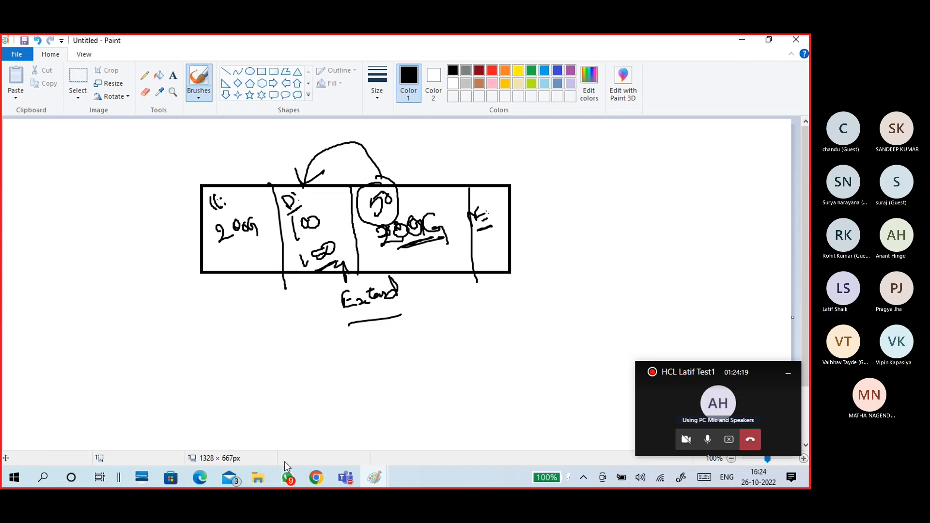
Switch to the PC Hardware presentation in Google Chrome and open slide 54 on Disk Management.
{"action": "left_click", "coordinate": [315, 478]}
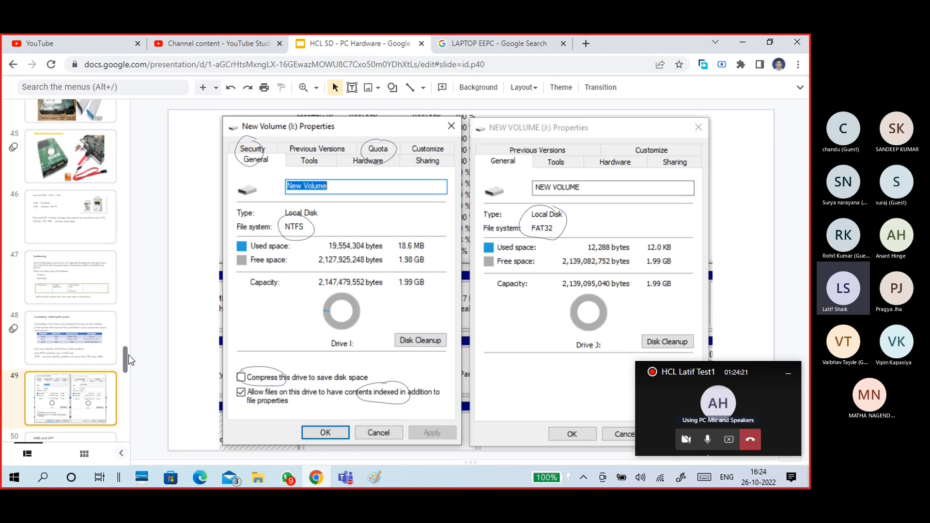
{"action": "scroll", "coordinate": [129, 355], "scroll_direction": "down", "scroll_amount": 10}
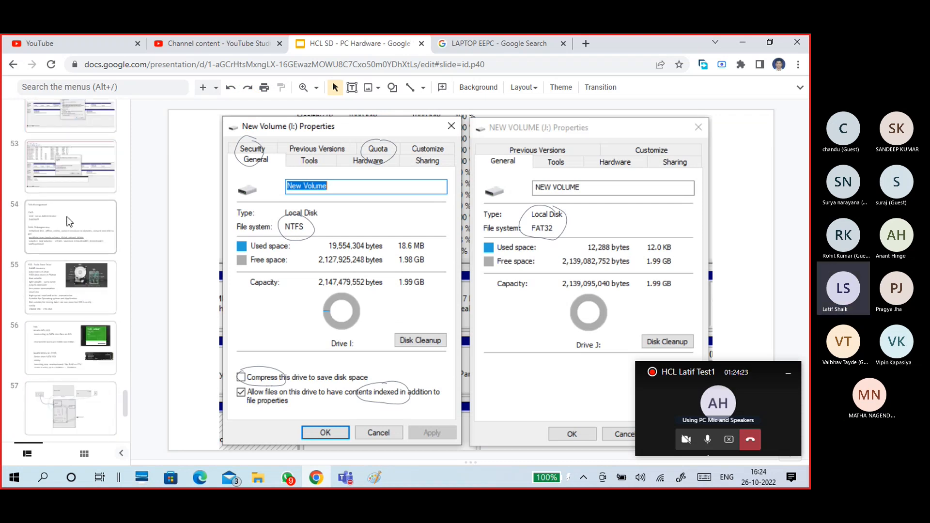
{"action": "left_click", "coordinate": [69, 221]}
{"action": "left_click", "coordinate": [308, 130]}
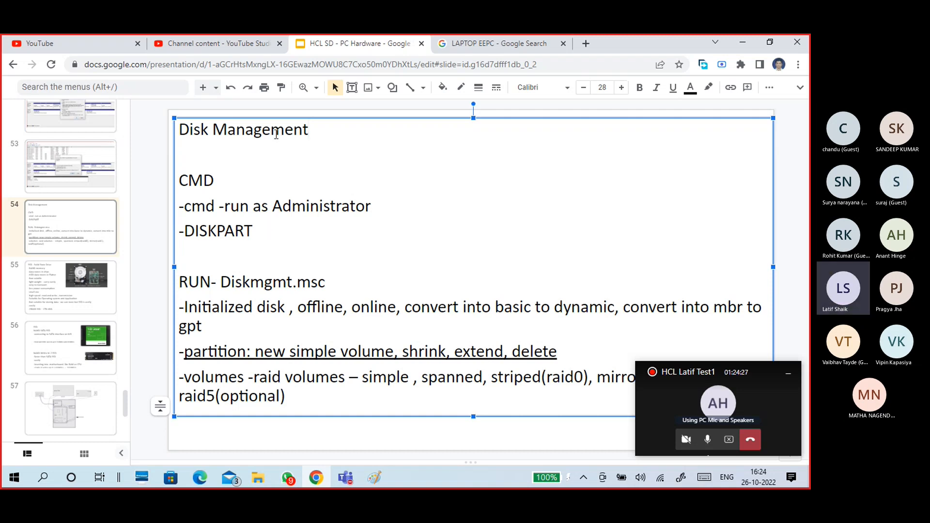
Highlight the slide's cmd and DISKPART lines, and the word DISKPART alone.
{"action": "left_click_drag", "start_coordinate": [253, 231], "coordinate": [169, 206]}
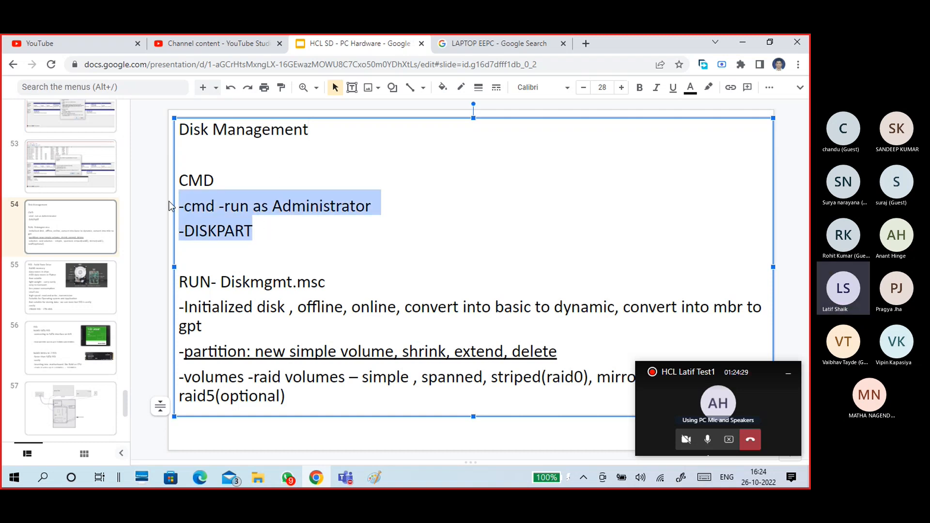
{"action": "left_click", "coordinate": [261, 235]}
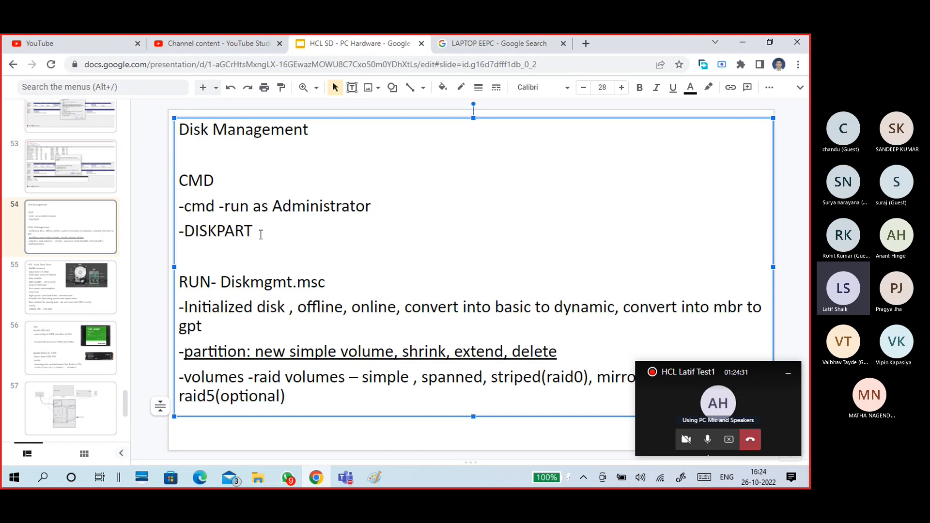
{"action": "left_click_drag", "start_coordinate": [261, 234], "coordinate": [185, 233]}
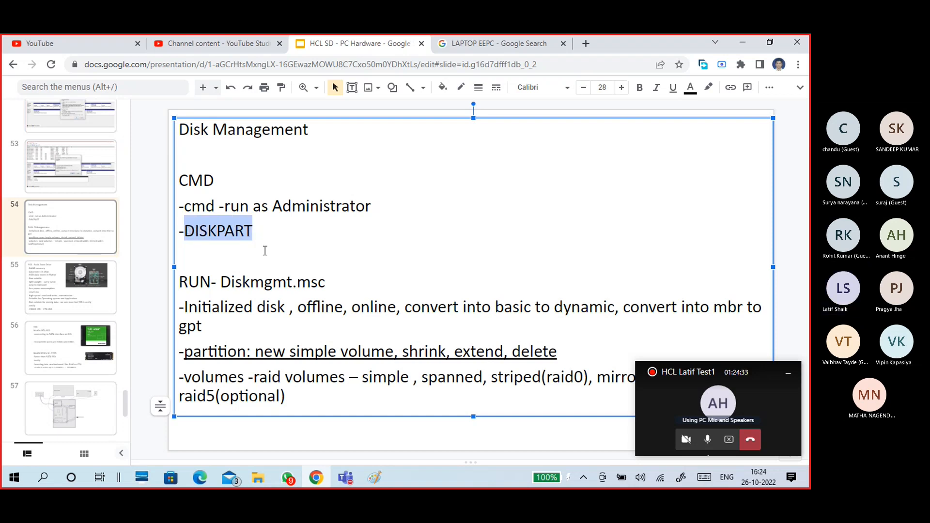
Search Windows for CMD and run Command Prompt as administrator.
{"action": "key", "text": "super"}
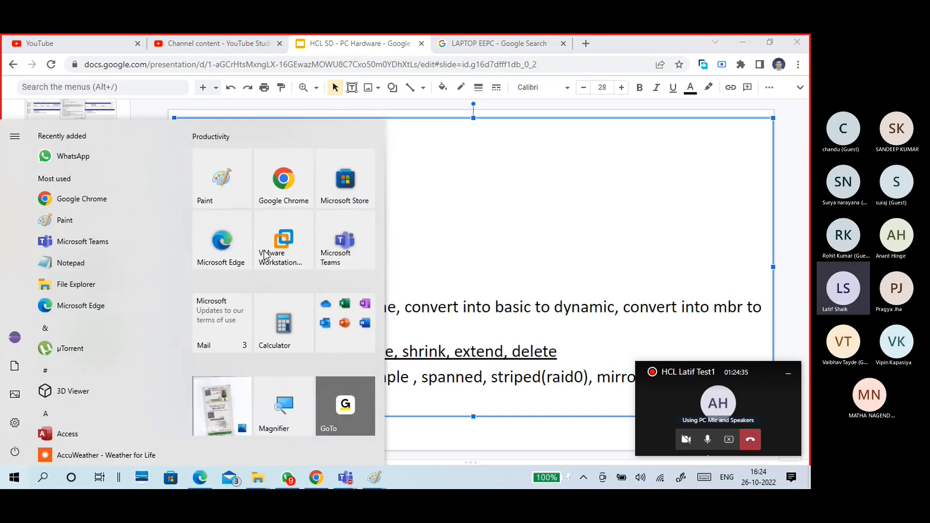
{"action": "type", "text": "CMD"}
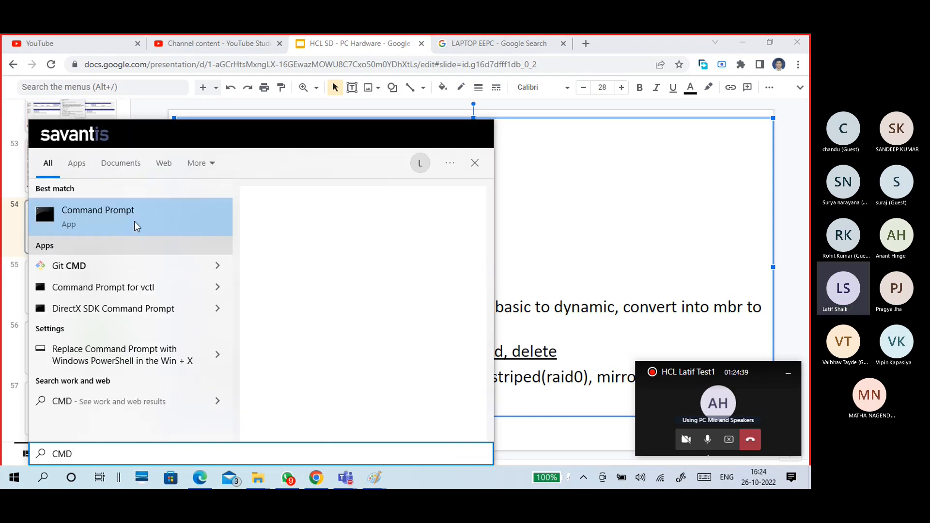
{"action": "right_click", "coordinate": [135, 221]}
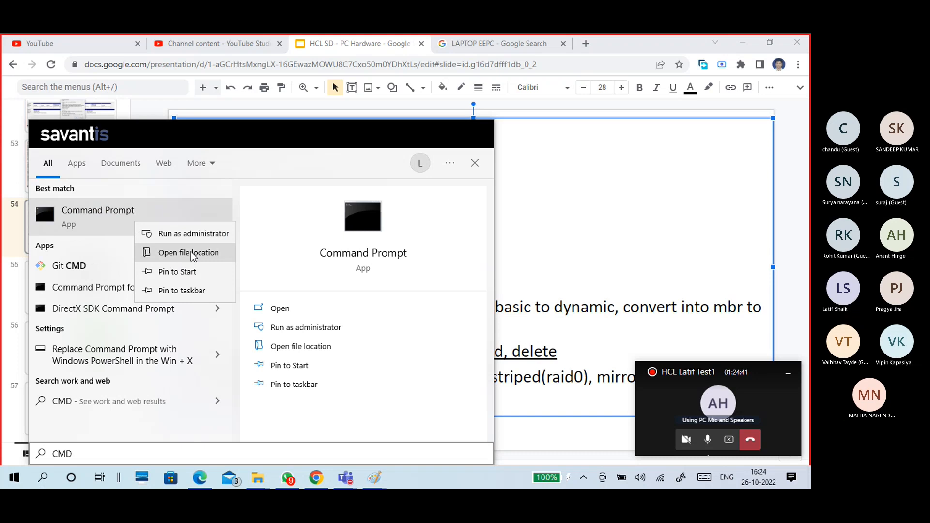
{"action": "left_click", "coordinate": [191, 233]}
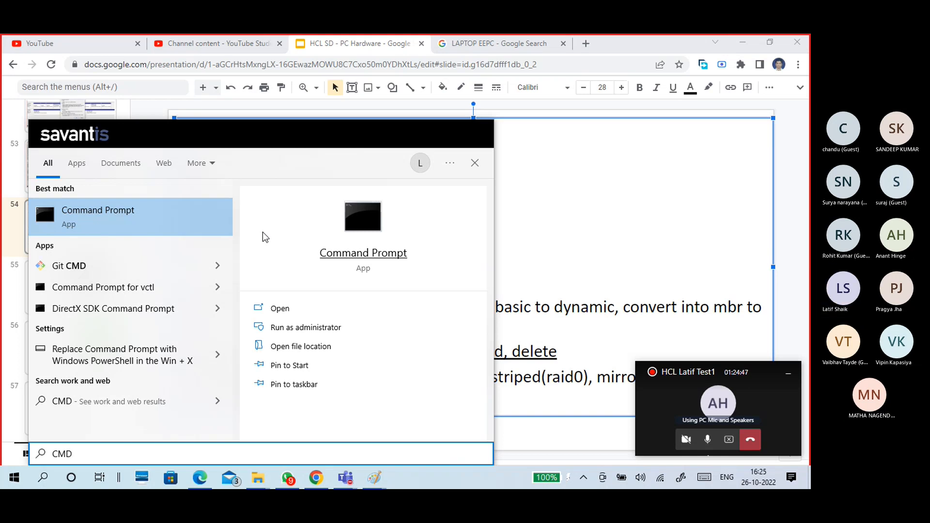
{"action": "left_click", "coordinate": [359, 332]}
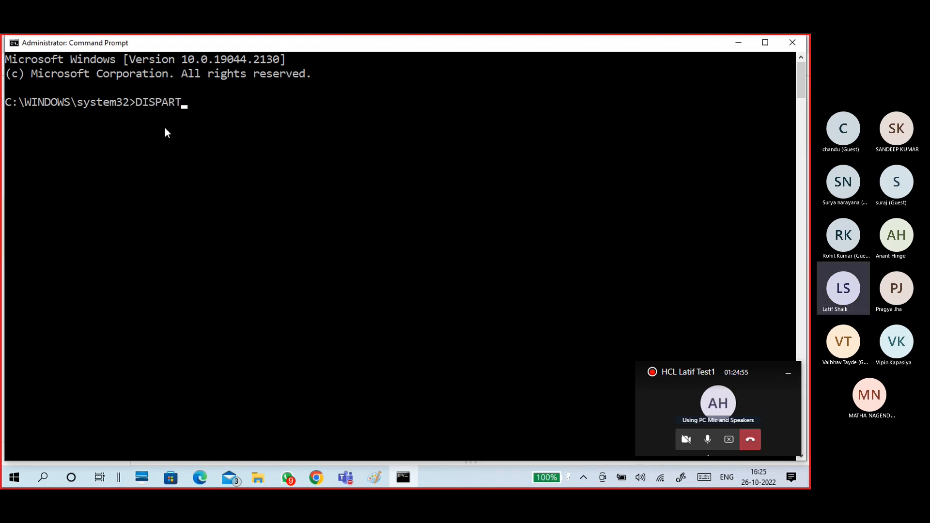
Start DISKPART, correcting the misspelled command, and run LIST DISK to show the computer's disks.
{"action": "type", "text": "DISPART"}
{"action": "key", "text": "Return"}
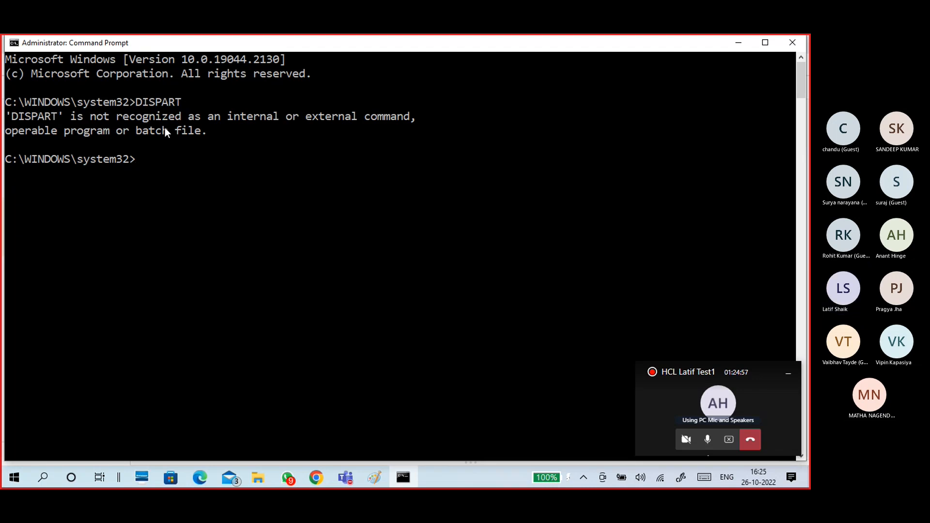
{"action": "key", "text": "Up"}
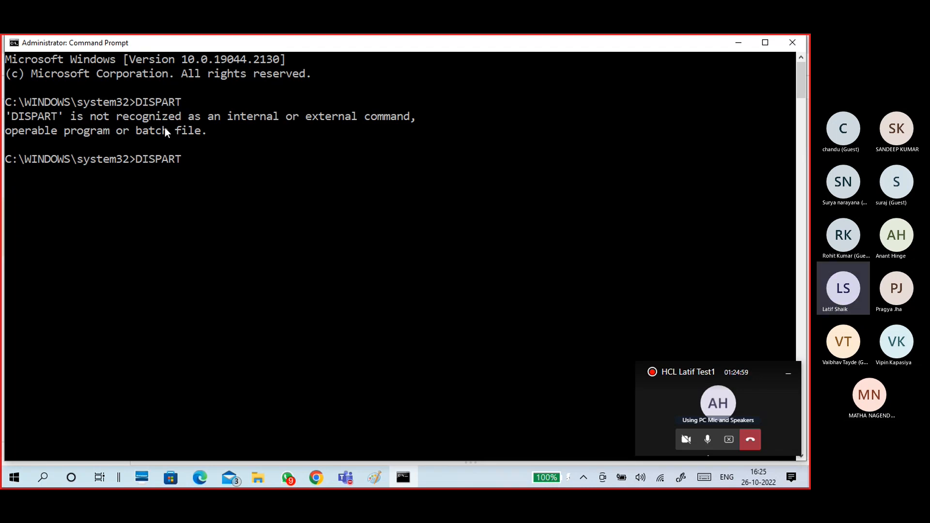
{"action": "key", "text": "Left"}
{"action": "key", "text": "Left"}
{"action": "key", "text": "Left"}
{"action": "key", "text": "Left"}
{"action": "type", "text": "K"}
{"action": "key", "text": "Return"}
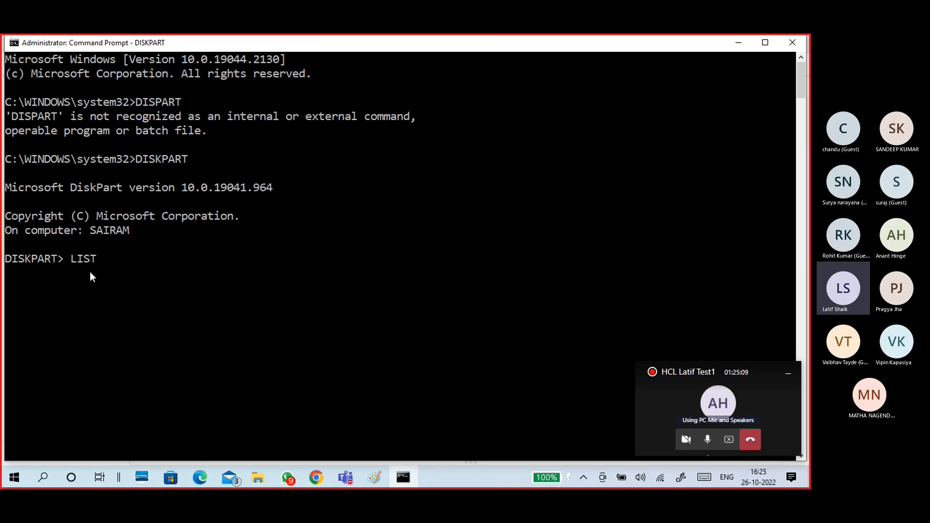
{"action": "type", "text": "DISK"}
{"action": "key", "text": "Return"}
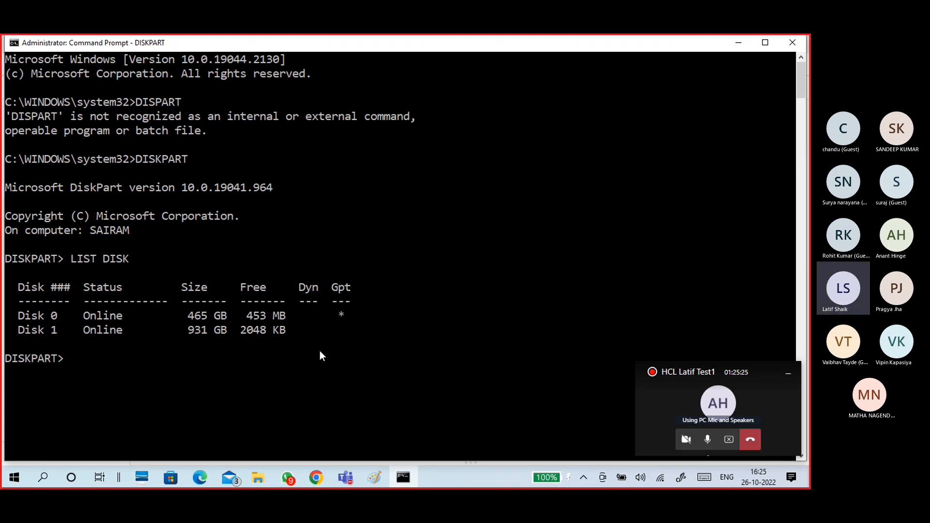
Replace the recalled command with EXIT to leave DiskPart, and close Command Prompt with a second EXIT.
{"action": "key", "text": "Up"}
{"action": "key", "text": "BackSpace"}
{"action": "key", "text": "BackSpace"}
{"action": "key", "text": "BackSpace"}
{"action": "key", "text": "BackSpace"}
{"action": "key", "text": "BackSpace"}
{"action": "key", "text": "BackSpace"}
{"action": "key", "text": "BackSpace"}
{"action": "key", "text": "BackSpace"}
{"action": "key", "text": "BackSpace"}
{"action": "type", "text": "EXIT"}
{"action": "key", "text": "Return"}
{"action": "type", "text": "EXI"}
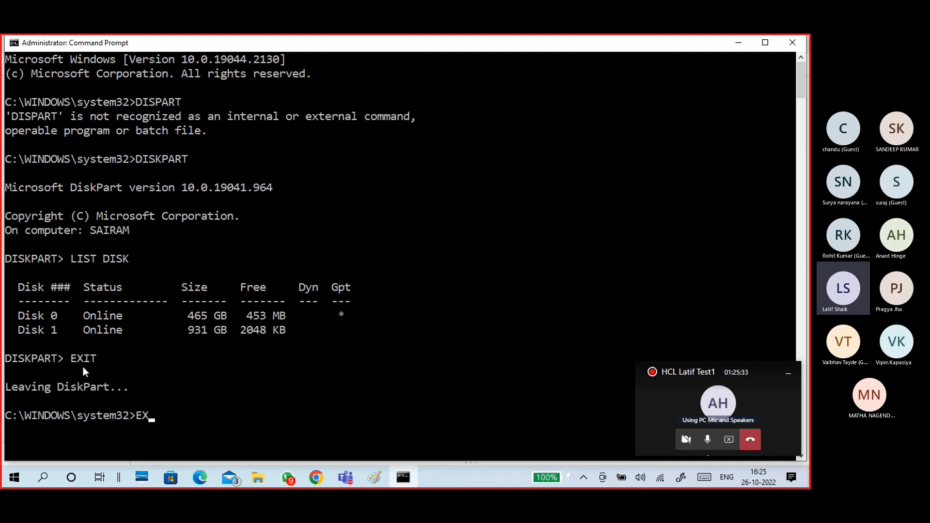
{"action": "type", "text": "T"}
{"action": "key", "text": "Return"}
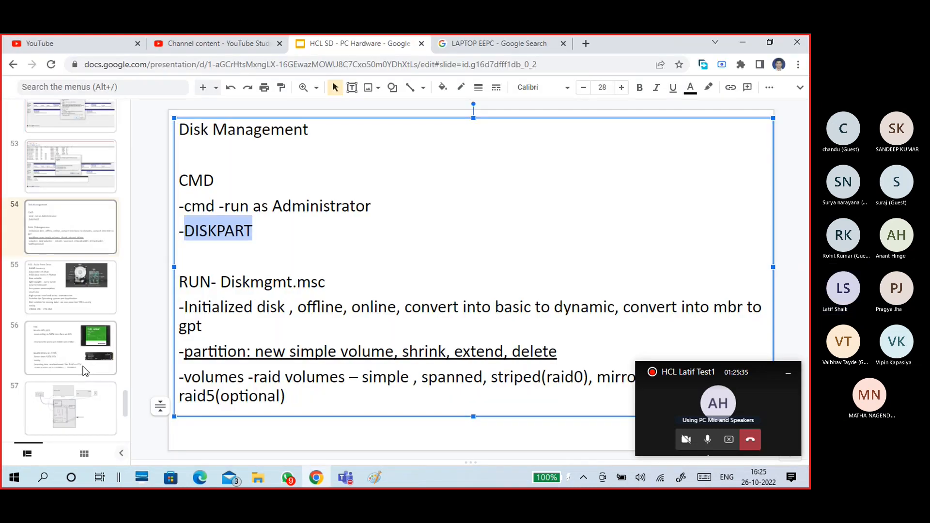
Point out the slide's Diskmgmt.msc line and open Disk Management by running diskmgmt.msc from the Run dialog.
{"action": "left_click", "coordinate": [234, 306]}
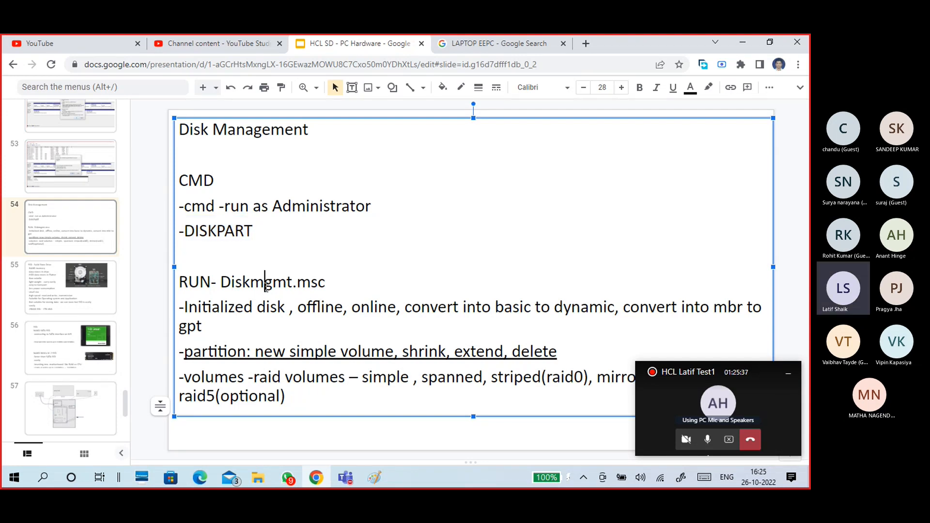
{"action": "left_click", "coordinate": [344, 304]}
{"action": "double_click", "coordinate": [337, 270]}
{"action": "key", "text": "super+r"}
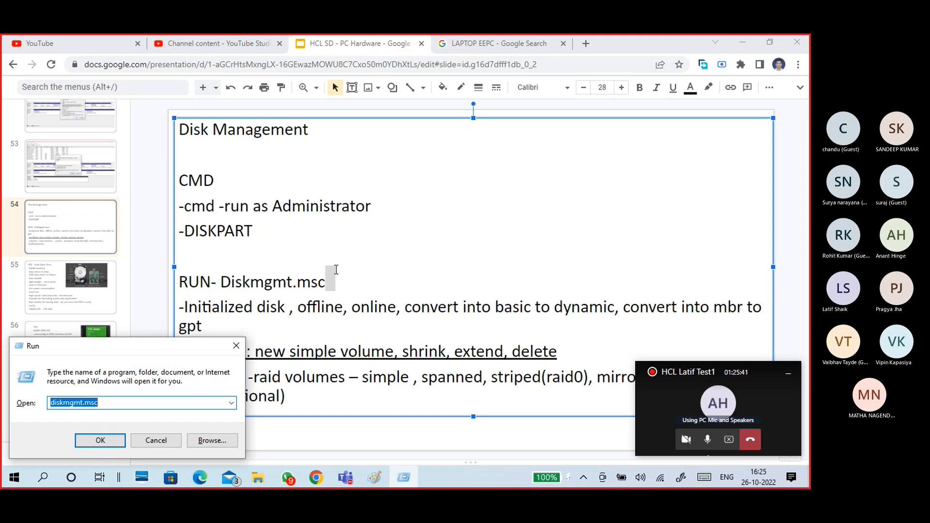
{"action": "key", "text": "End"}
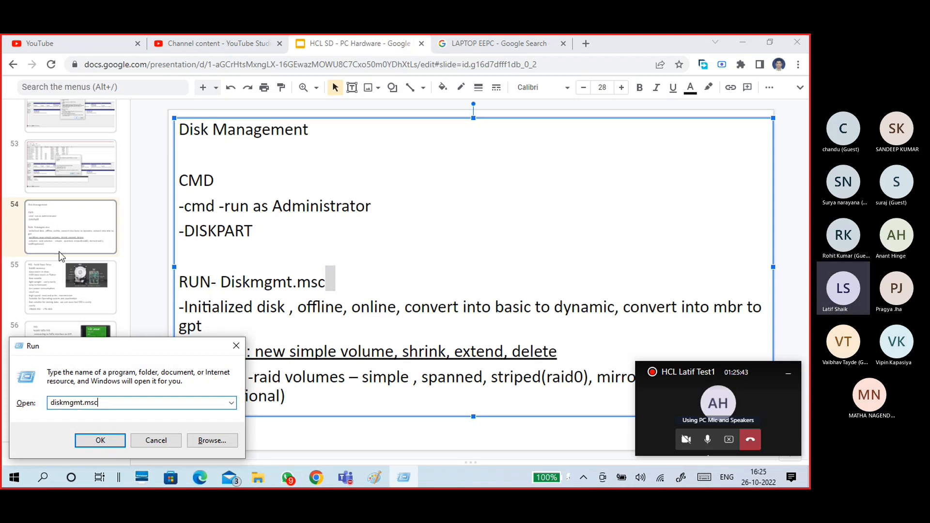
{"action": "left_click_drag", "start_coordinate": [120, 404], "coordinate": [19, 399]}
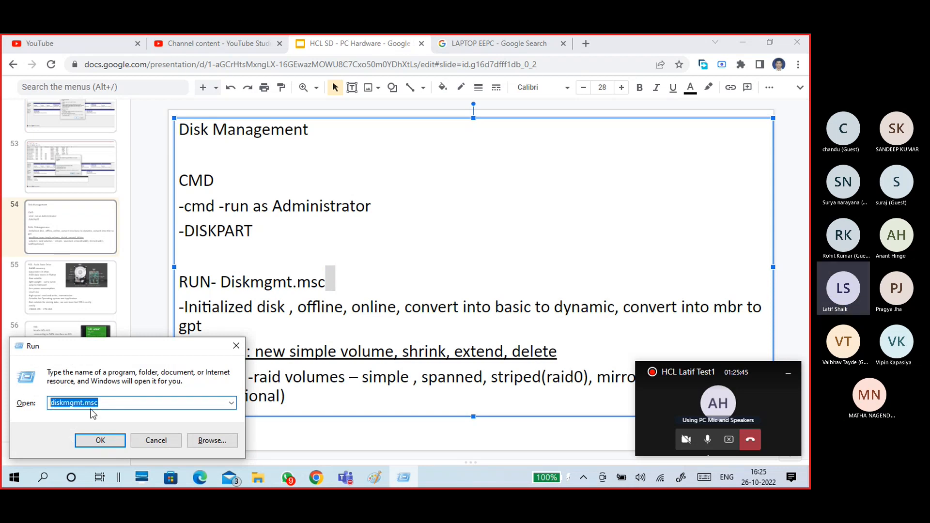
{"action": "left_click", "coordinate": [101, 440]}
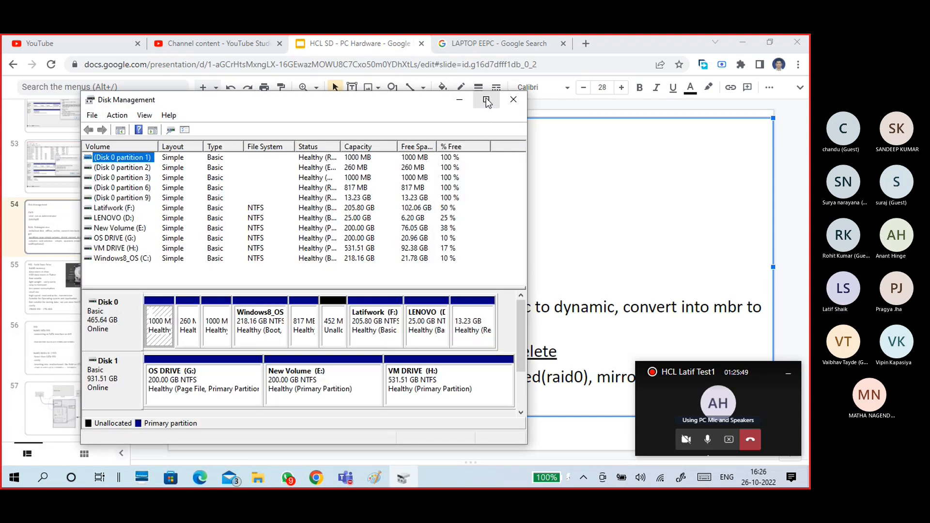
Maximize the Disk Management window and point out the New Volume (E:) and VM DRIVE (H:) partitions on Disk 1.
{"action": "left_click", "coordinate": [487, 100]}
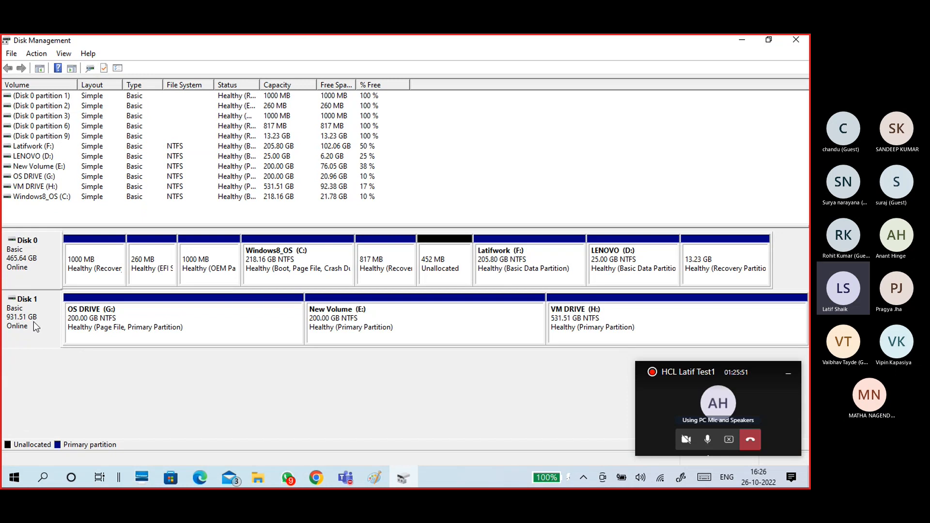
{"action": "mouse_move", "coordinate": [170, 283]}
{"action": "left_mouse_down"}
{"action": "mouse_move", "coordinate": [295, 272]}
{"action": "mouse_move", "coordinate": [384, 326]}
{"action": "mouse_move", "coordinate": [412, 329]}
{"action": "left_mouse_up"}
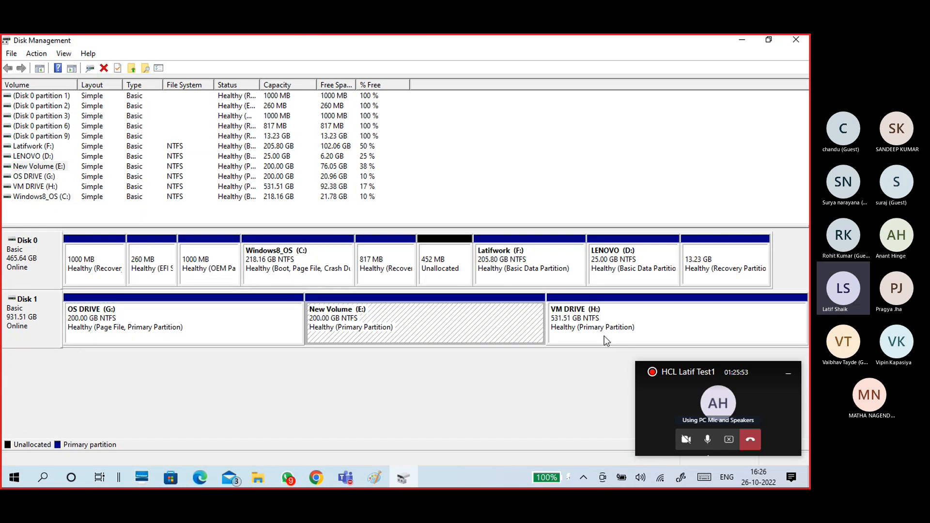
{"action": "left_click", "coordinate": [604, 336]}
Switch to the Google Slides presentation, show the Initialize Disk screenshot on slide 53 and return to slide 54.
{"action": "left_click", "coordinate": [746, 38]}
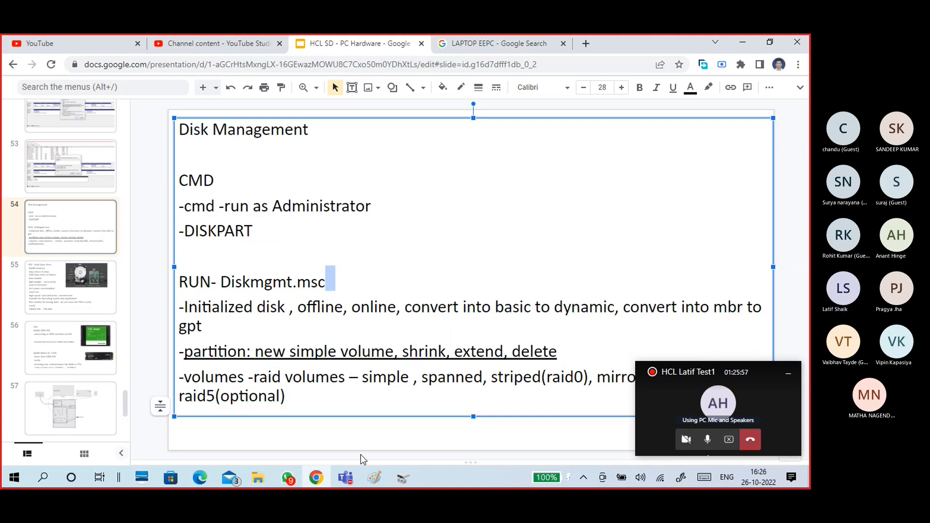
{"action": "left_click", "coordinate": [402, 479]}
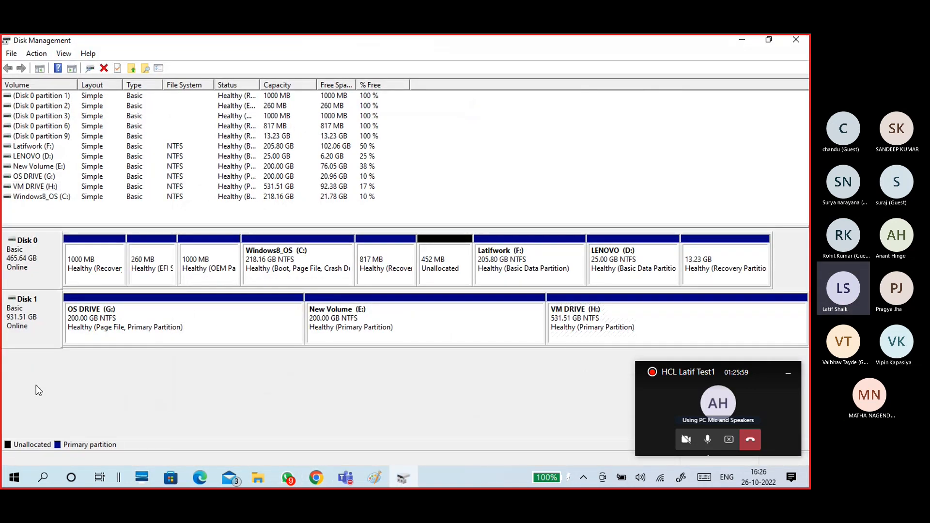
{"action": "left_click", "coordinate": [316, 479]}
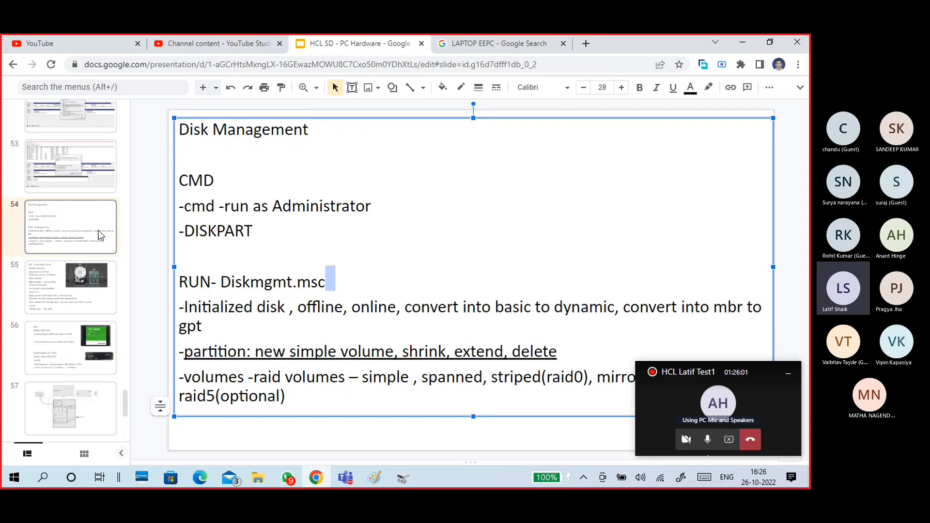
{"action": "key", "text": "Page_Up"}
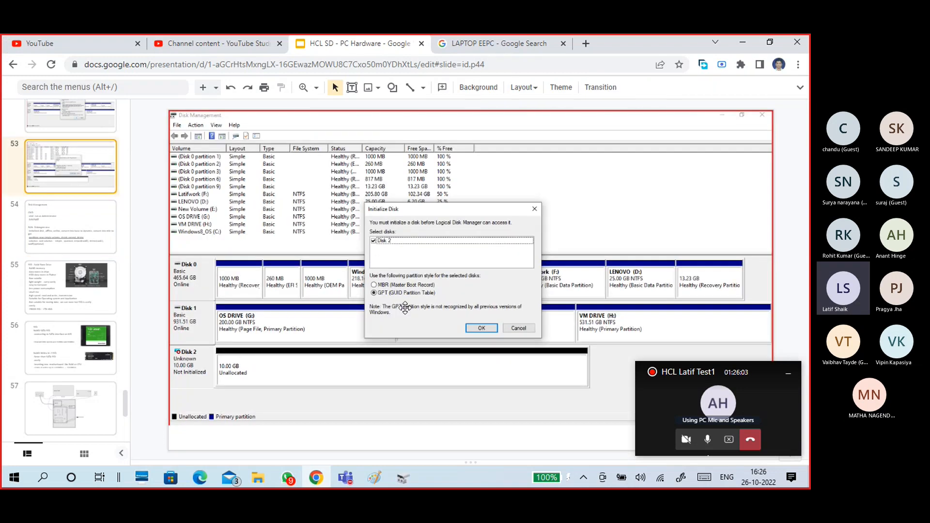
{"action": "left_click", "coordinate": [81, 228]}
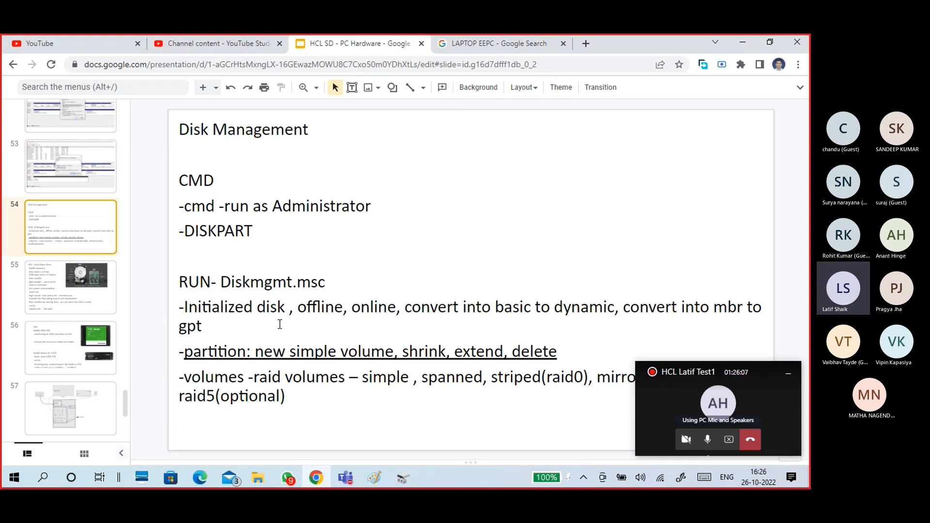
Point out the initialize, offline and online tasks on the slide and highlight the text about converting basic to dynamic.
{"action": "left_click", "coordinate": [286, 307]}
{"action": "left_click", "coordinate": [335, 307]}
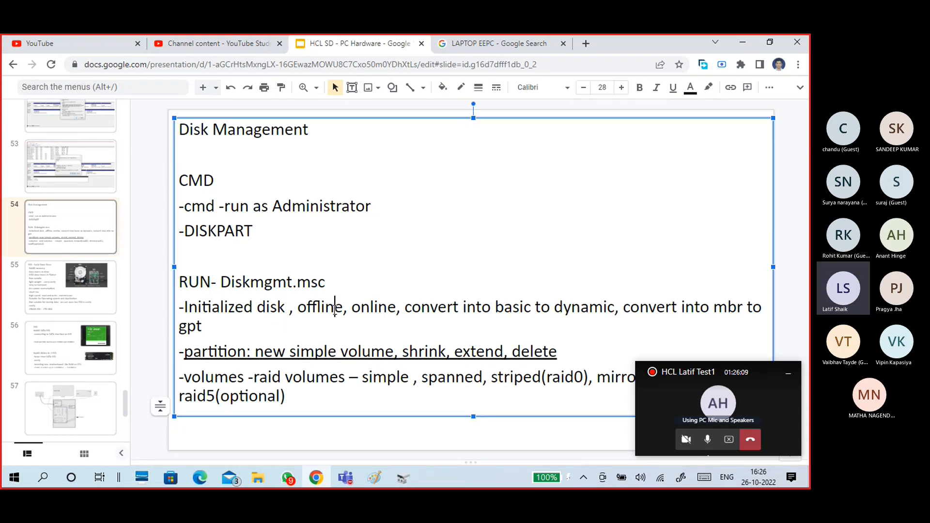
{"action": "left_click", "coordinate": [386, 306]}
{"action": "left_click", "coordinate": [459, 307]}
{"action": "left_click_drag", "start_coordinate": [608, 306], "coordinate": [403, 307]}
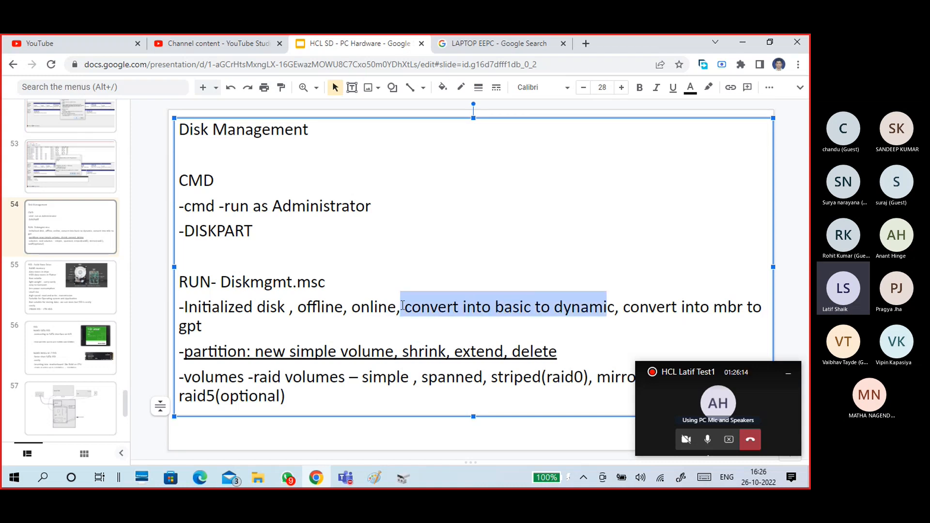
Switch to Disk Management and show the conversion options available for Disk 0 and Disk 1.
{"action": "left_click", "coordinate": [403, 479]}
{"action": "right_click", "coordinate": [37, 262]}
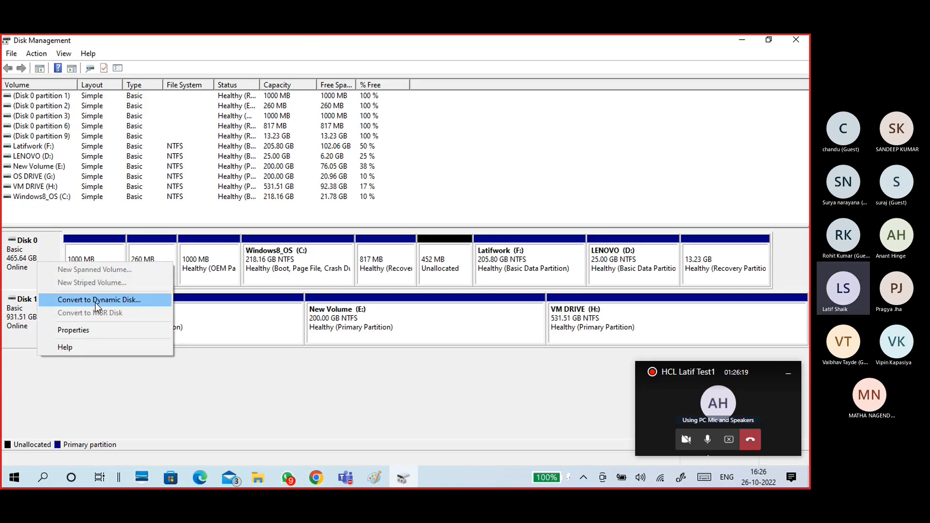
{"action": "left_click", "coordinate": [5, 324]}
{"action": "right_click", "coordinate": [5, 324]}
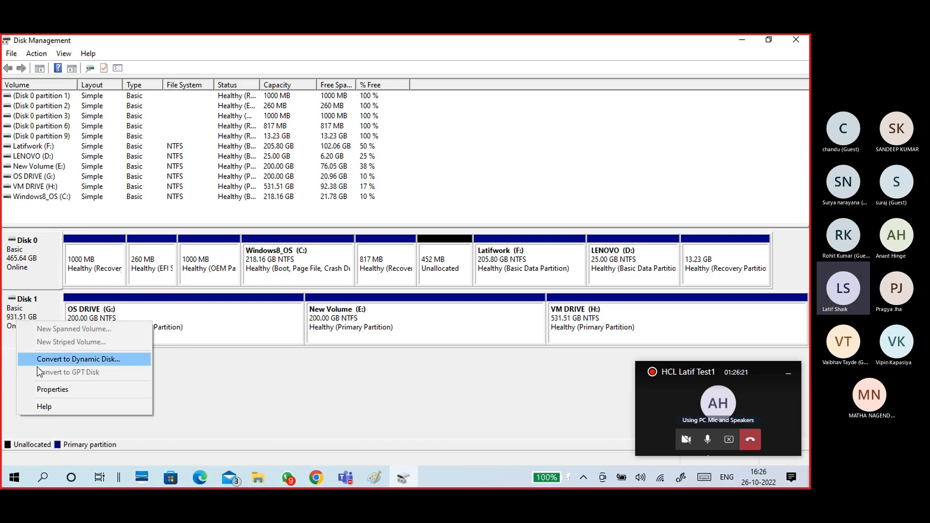
{"action": "left_click", "coordinate": [5, 352]}
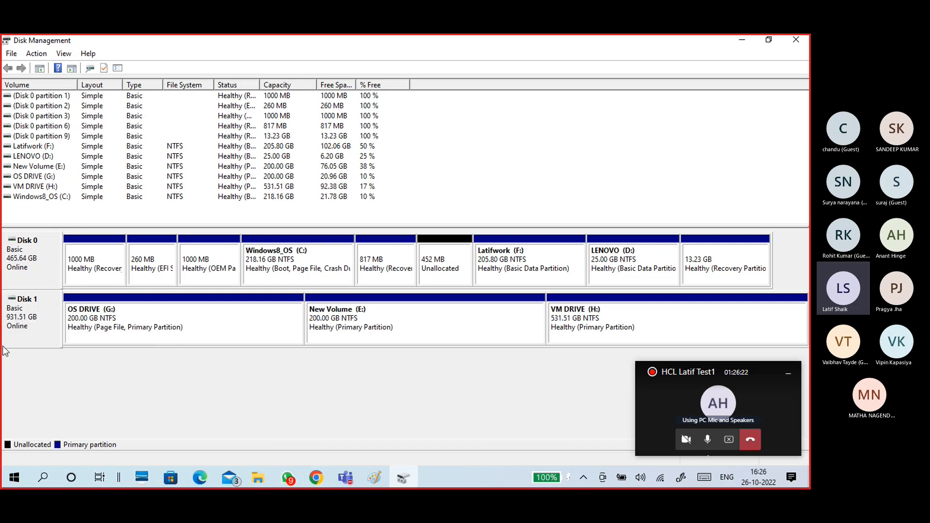
{"action": "right_click", "coordinate": [49, 320]}
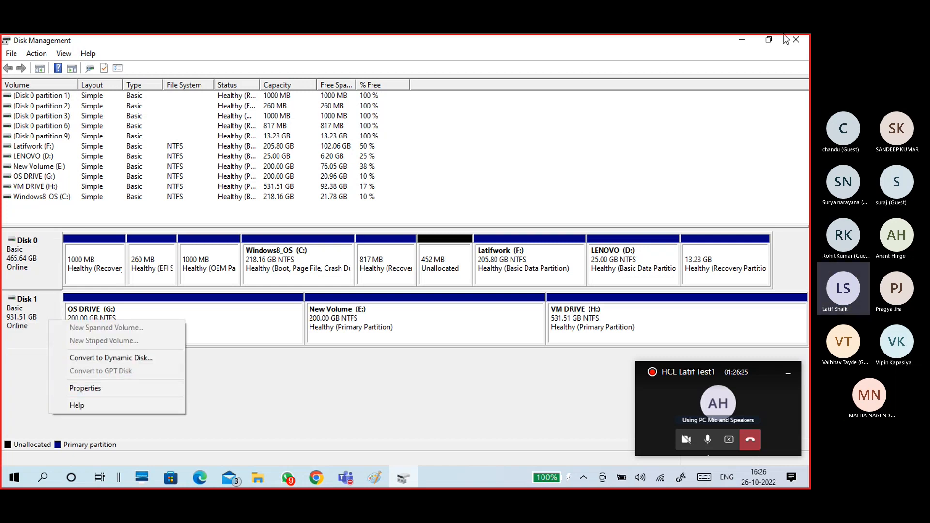
Return to the slide and point out the partition tasks: new simple volume, shrink, extend and delete.
{"action": "left_click", "coordinate": [747, 38]}
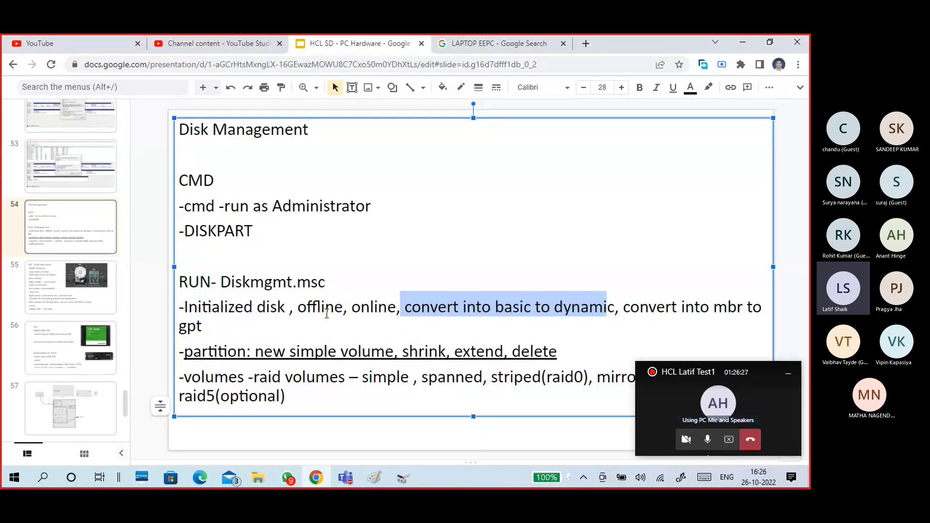
{"action": "triple_click", "coordinate": [203, 326]}
{"action": "left_click", "coordinate": [239, 351]}
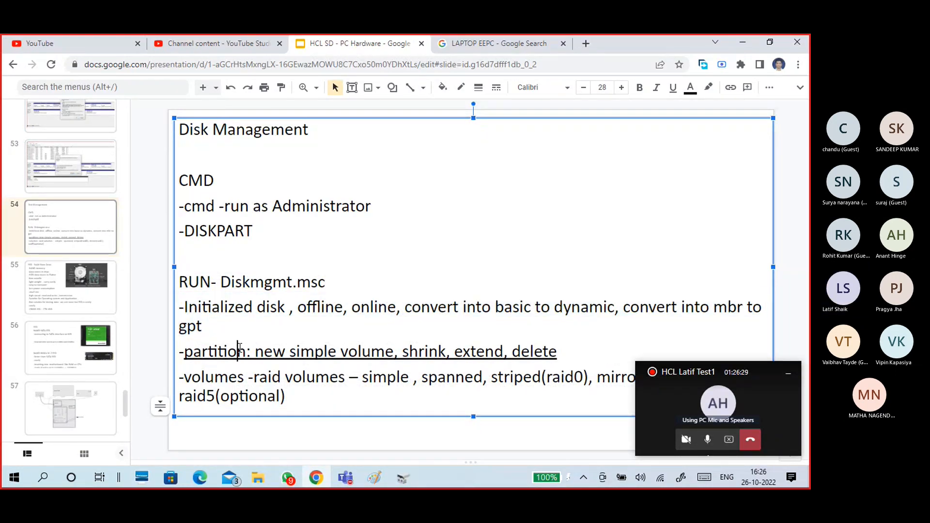
{"action": "left_click", "coordinate": [287, 356]}
{"action": "left_click", "coordinate": [438, 352]}
{"action": "left_click", "coordinate": [494, 351]}
{"action": "left_click", "coordinate": [550, 352]}
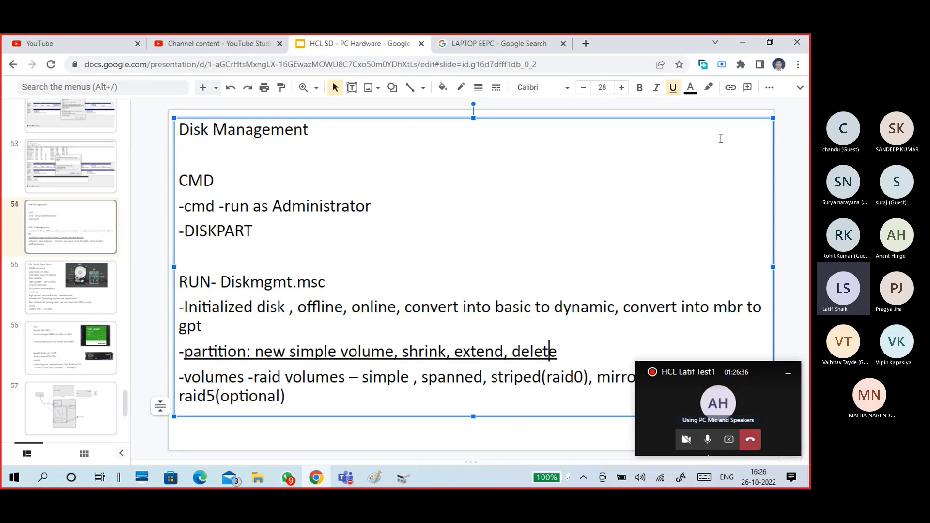
Switch back to Disk Management and select the VM DRIVE (H:) partition on Disk 1.
{"action": "left_click", "coordinate": [745, 48]}
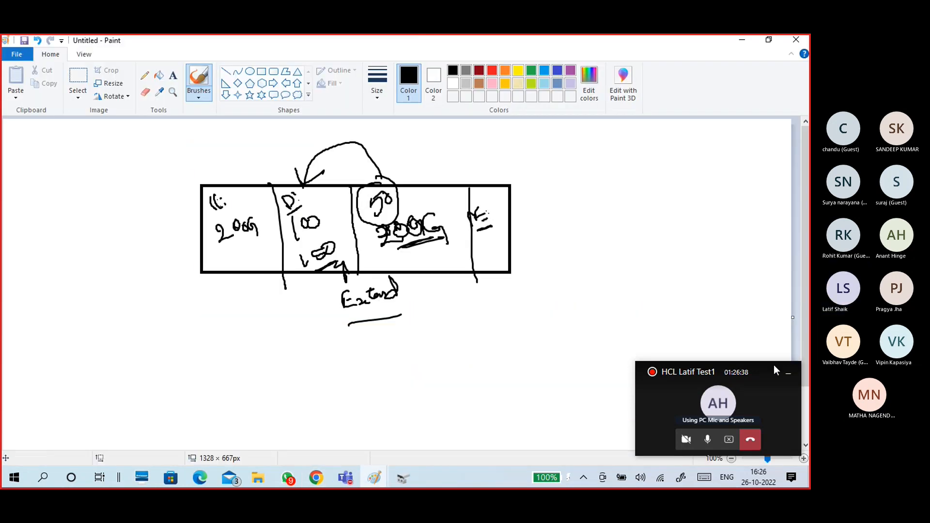
{"action": "left_click", "coordinate": [403, 478]}
{"action": "left_click", "coordinate": [621, 329]}
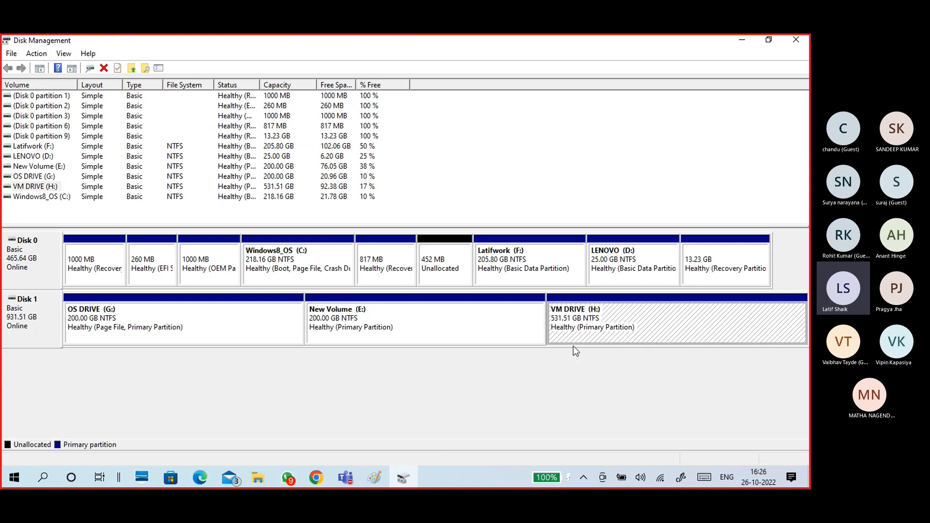
Open This PC in File Explorer and check the used and free space in VM DRIVE (H:)'s properties, closing them without changes.
{"action": "left_click", "coordinate": [258, 479]}
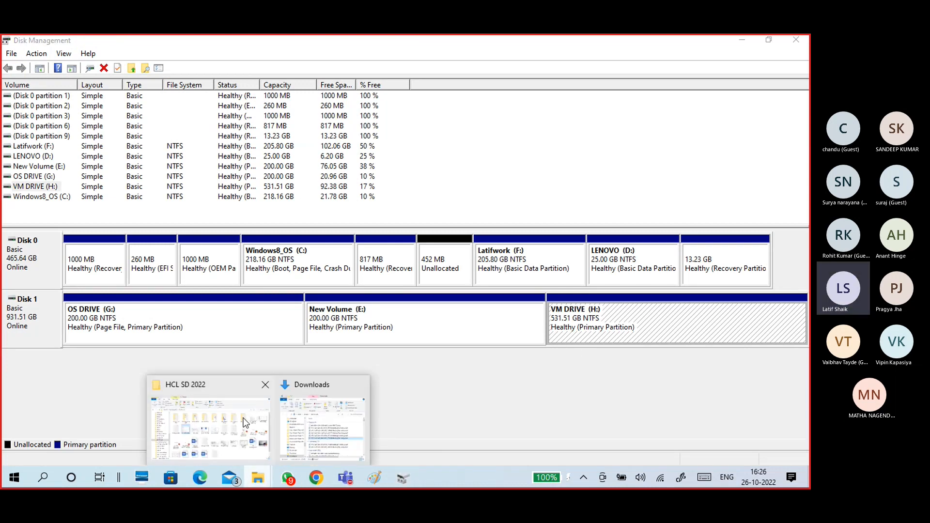
{"action": "left_click", "coordinate": [247, 435]}
{"action": "left_click", "coordinate": [97, 128]}
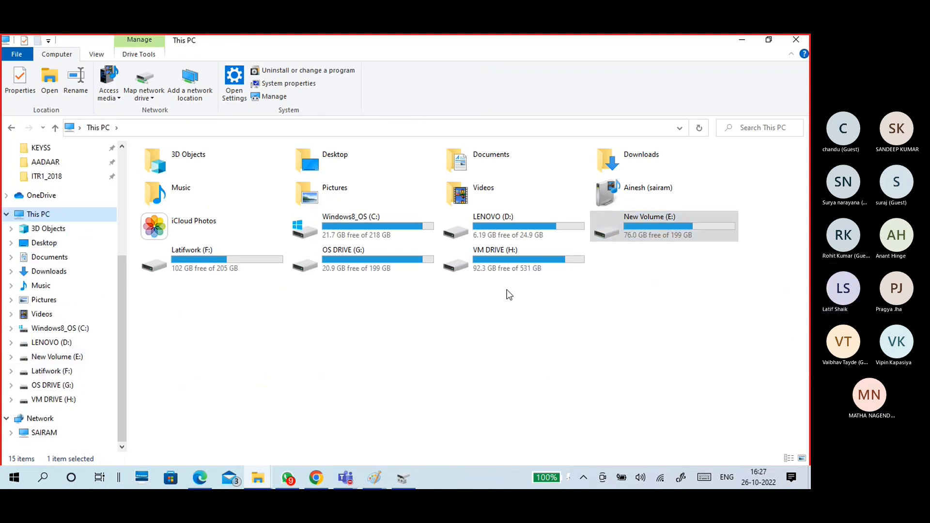
{"action": "left_click", "coordinate": [516, 263]}
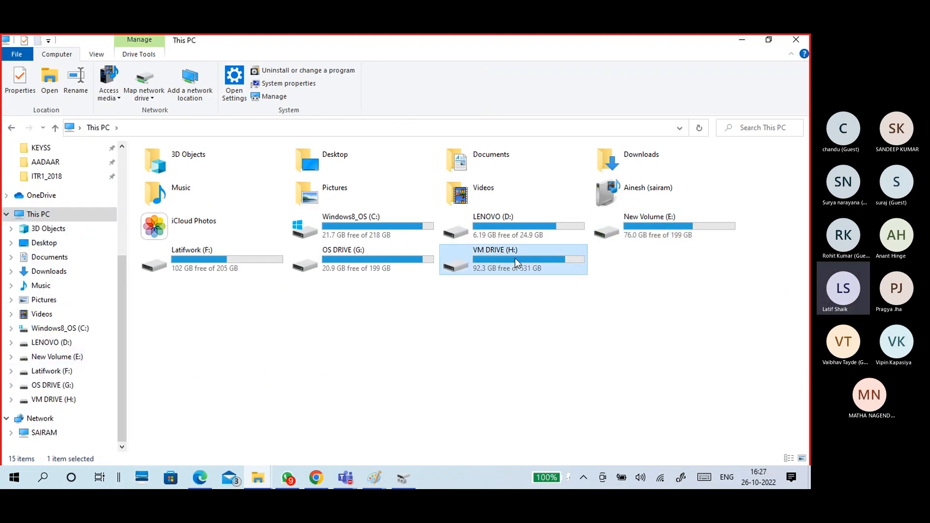
{"action": "double_click", "coordinate": [482, 273]}
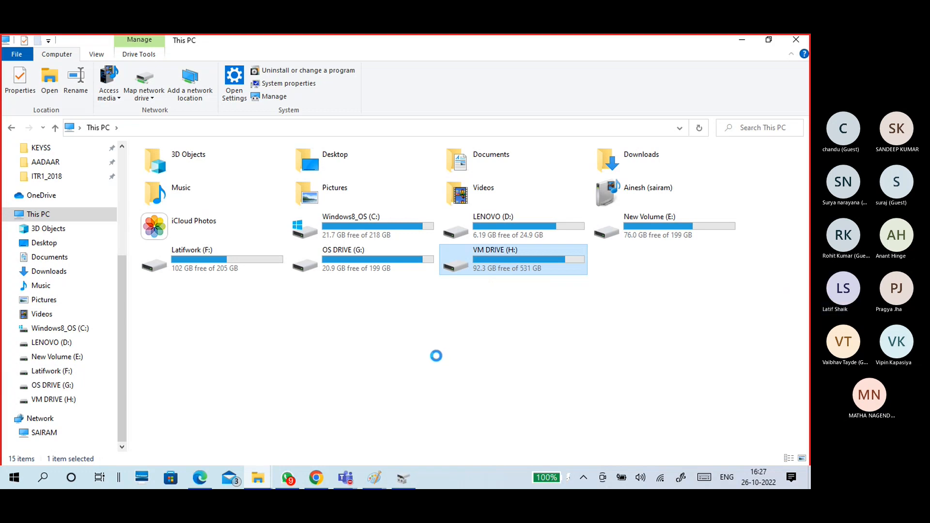
{"action": "left_click", "coordinate": [330, 457]}
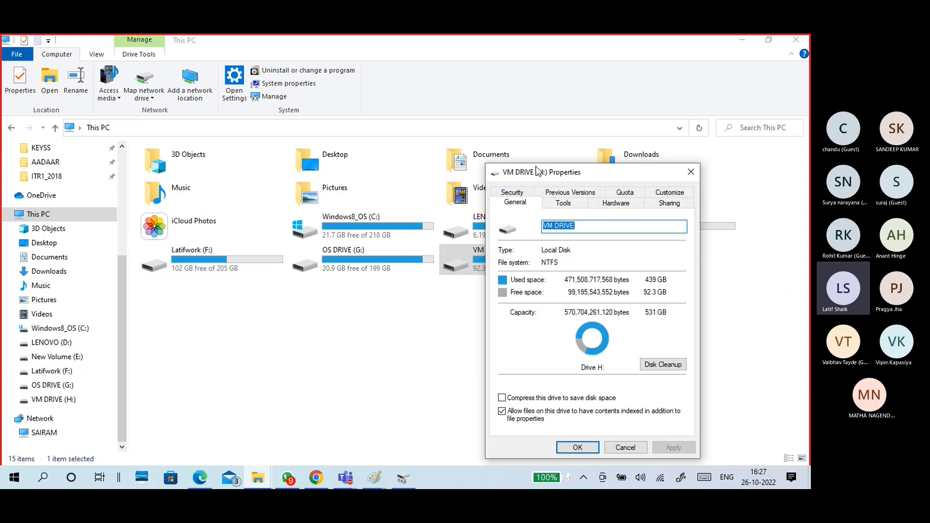
{"action": "left_click_drag", "start_coordinate": [537, 170], "coordinate": [410, 48]}
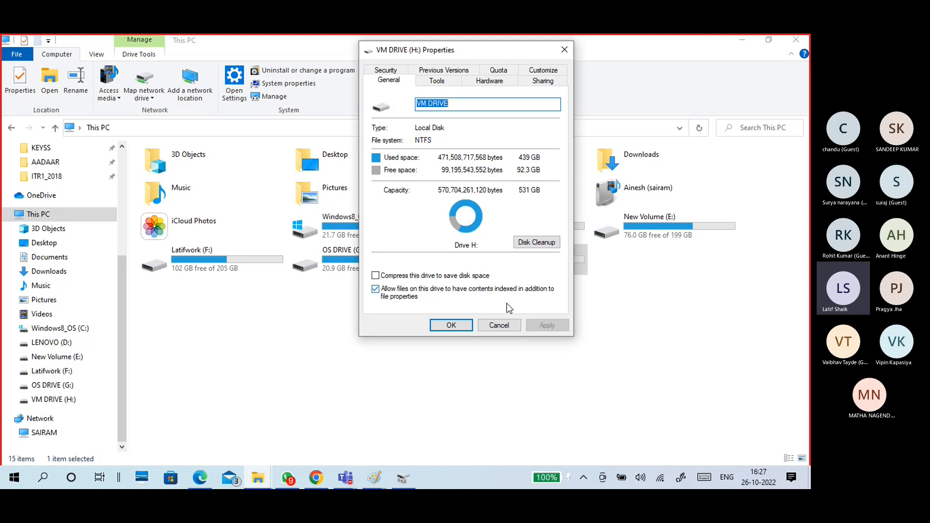
{"action": "left_click", "coordinate": [507, 327]}
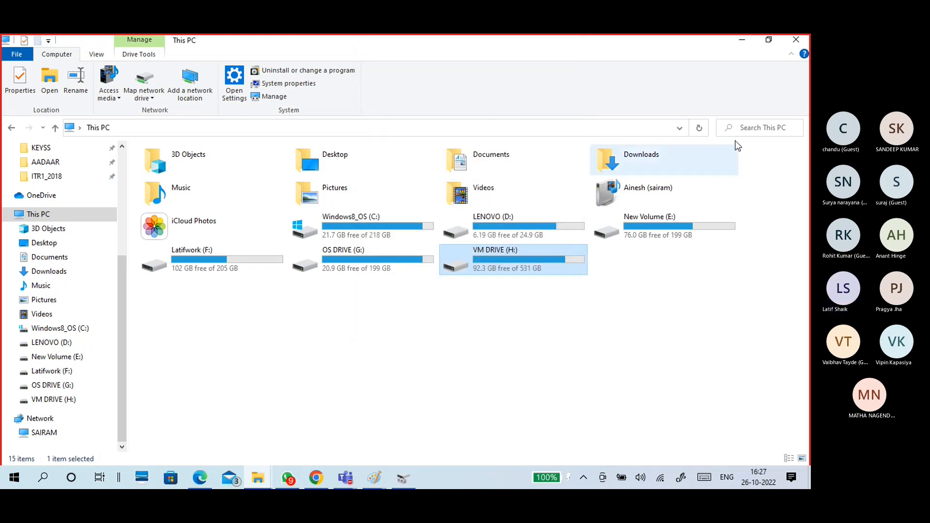
Go back to Disk Management and point out VM DRIVE (H:)'s free space in the volume list.
{"action": "left_click", "coordinate": [747, 40]}
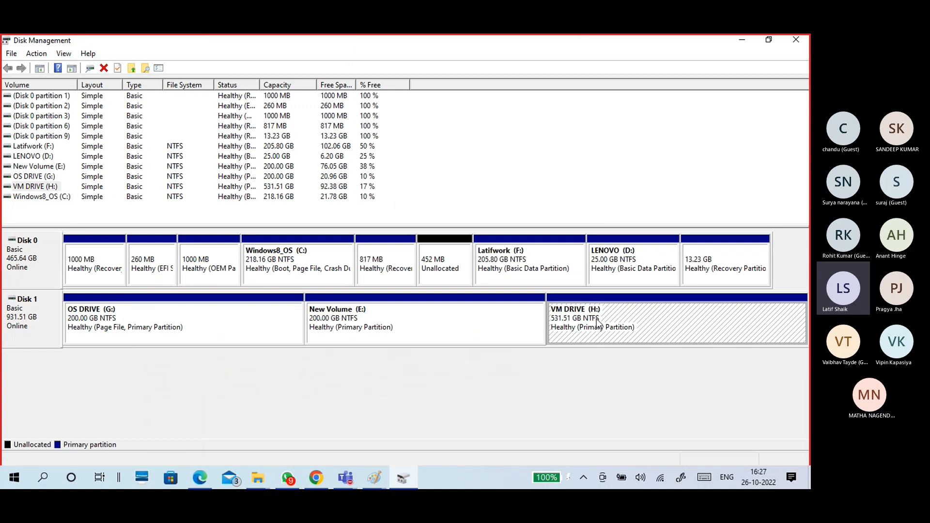
{"action": "left_click", "coordinate": [331, 193]}
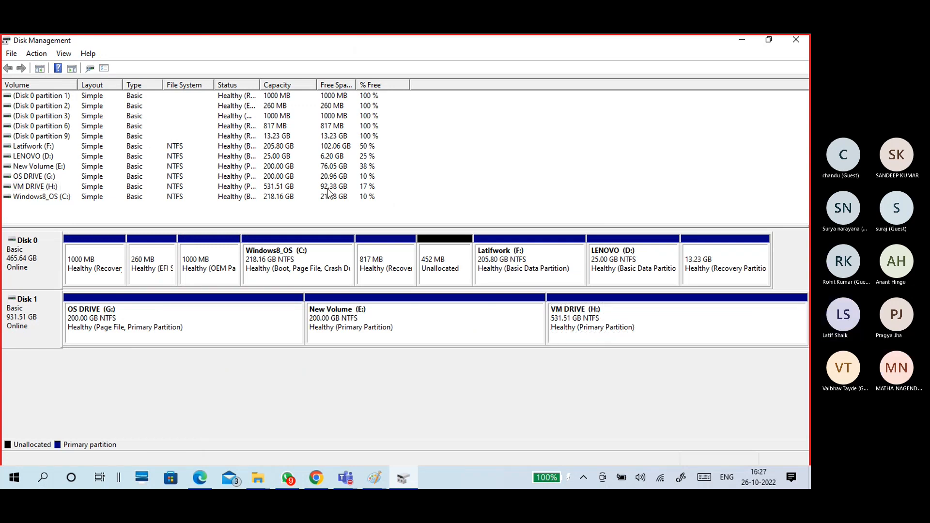
{"action": "left_click", "coordinate": [89, 189]}
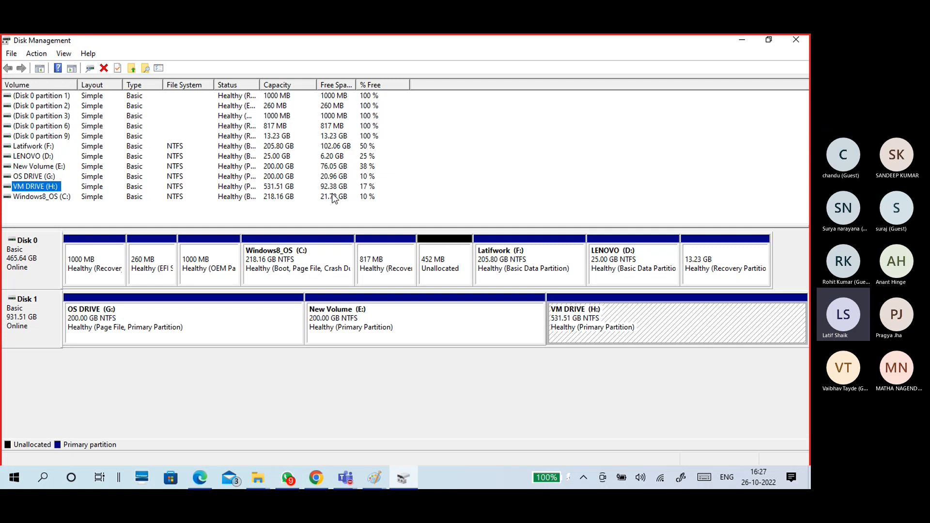
Open Shrink Volume for the VM DRIVE (H:) partition and move its dialog clear of the Disk 1 layout.
{"action": "right_click", "coordinate": [674, 326]}
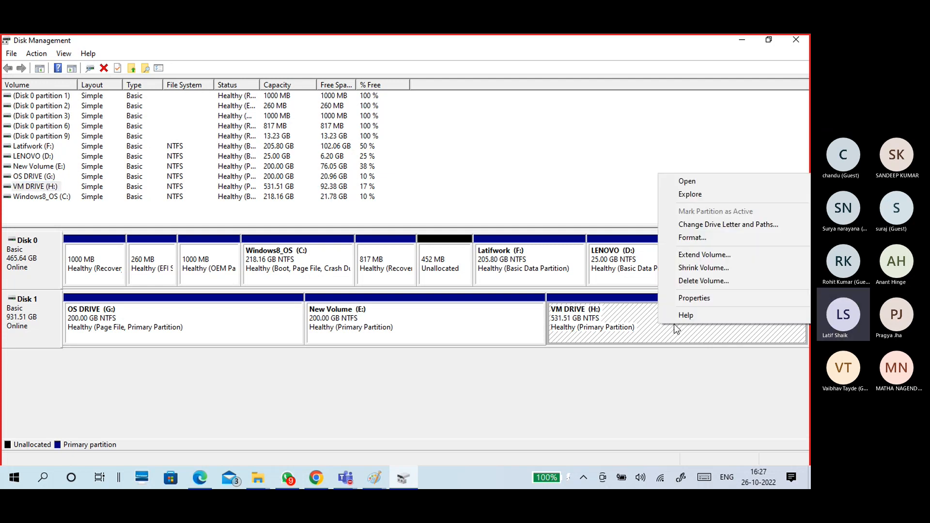
{"action": "right_click", "coordinate": [624, 324]}
{"action": "left_click", "coordinate": [608, 317]}
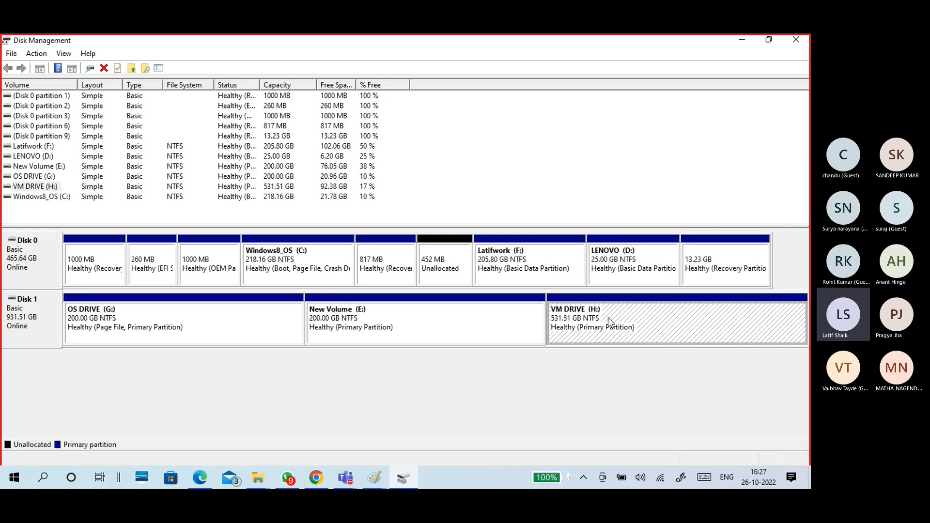
{"action": "right_click", "coordinate": [608, 319]}
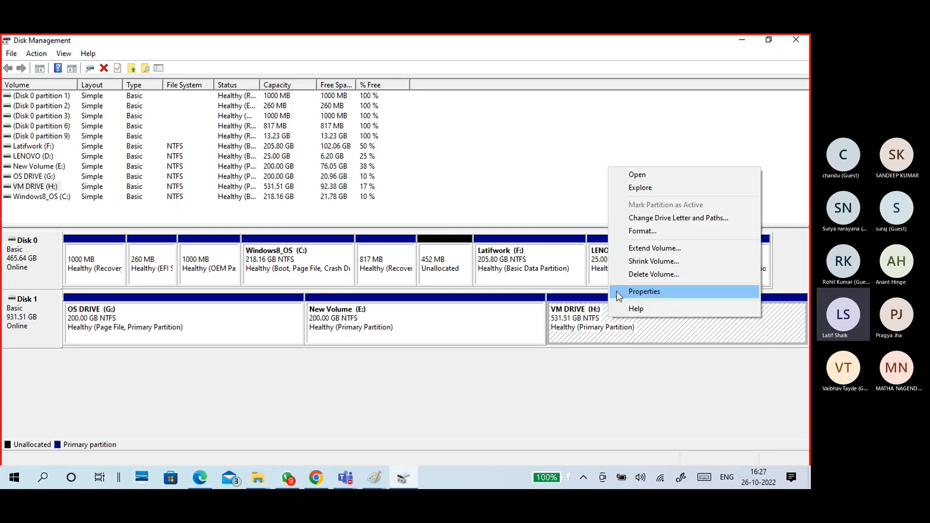
{"action": "left_click", "coordinate": [642, 262]}
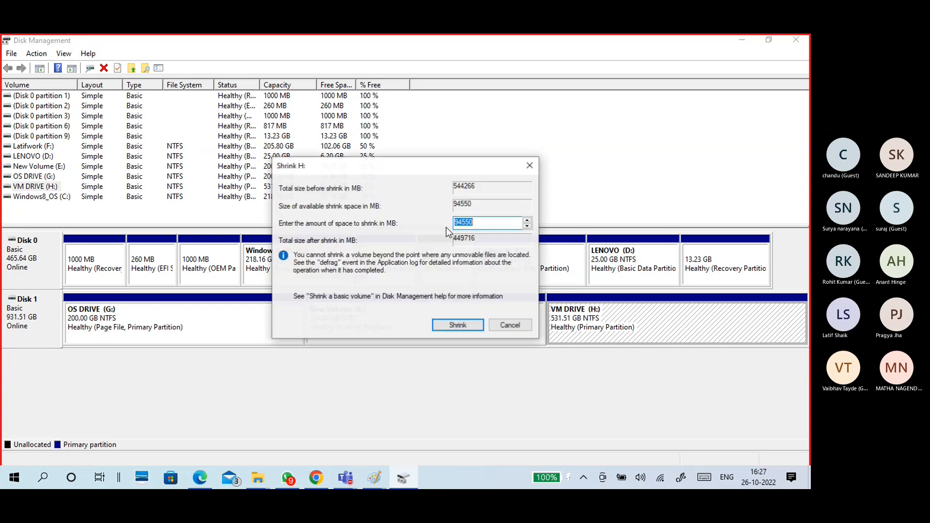
{"action": "left_click_drag", "start_coordinate": [459, 159], "coordinate": [554, 106]}
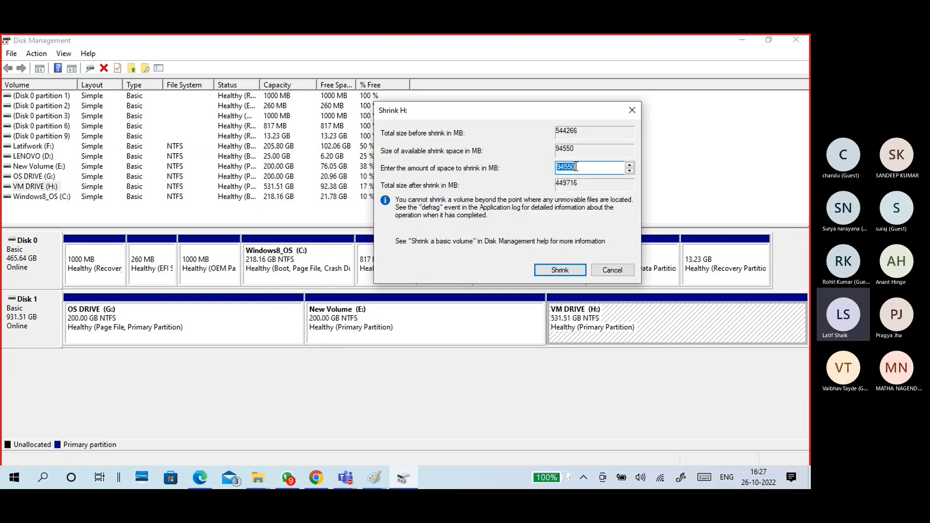
Set the amount of space to shrink to 40960 MB and shrink VM DRIVE (H:).
{"action": "left_click", "coordinate": [560, 170]}
{"action": "left_click_drag", "start_coordinate": [582, 167], "coordinate": [546, 166]}
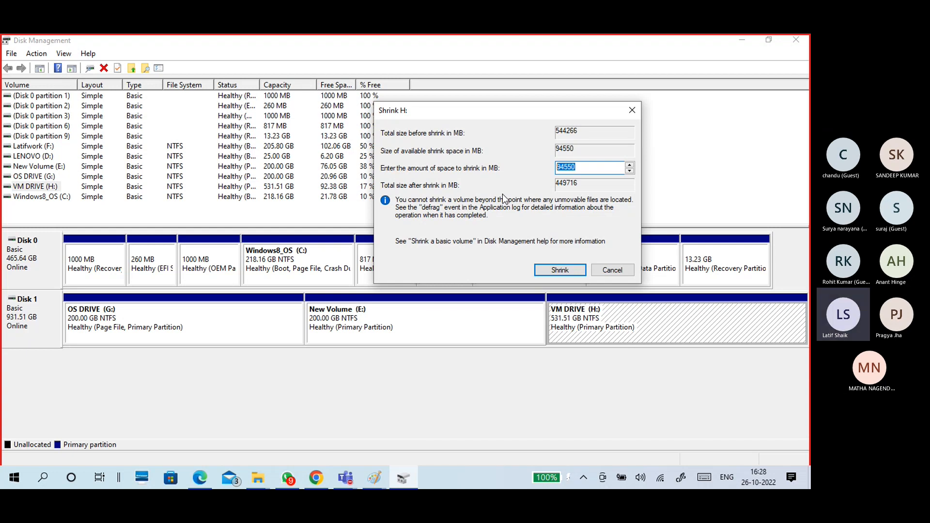
{"action": "type", "text": "40960"}
{"action": "double_click", "coordinate": [580, 168]}
{"action": "left_click", "coordinate": [557, 273]}
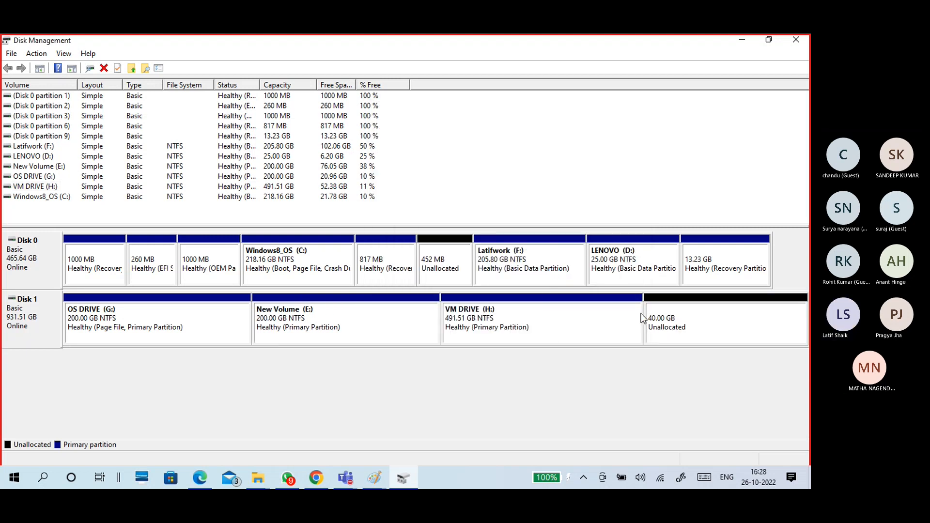
Point out New Volume (E:), VM DRIVE (H:) and the unallocated space in the Disk 1 layout.
{"action": "left_click", "coordinate": [359, 319]}
{"action": "left_click", "coordinate": [519, 323]}
{"action": "left_click", "coordinate": [671, 334]}
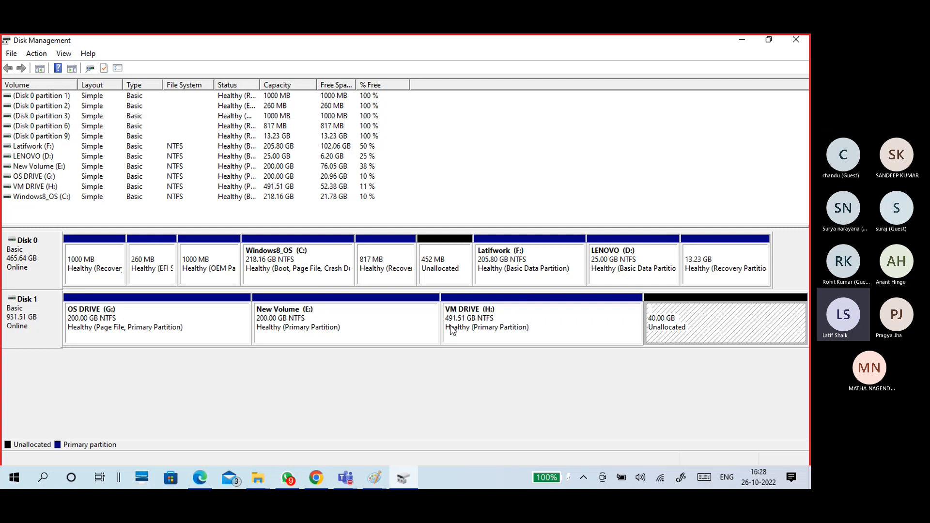
Refresh This PC in File Explorer, check VM DRIVE (H:)'s used space, free space and capacity in its properties, and return to Disk Management.
{"action": "left_click", "coordinate": [258, 478]}
{"action": "left_click", "coordinate": [252, 439]}
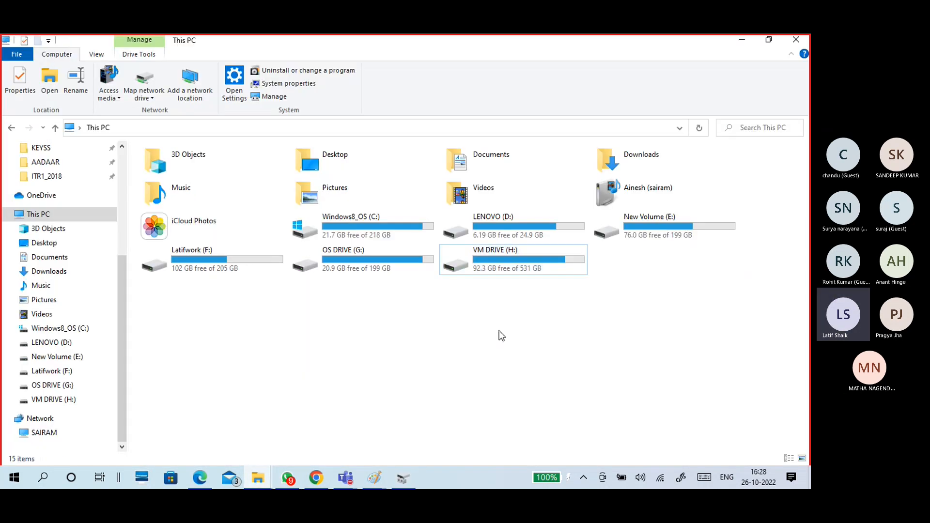
{"action": "left_click", "coordinate": [700, 129]}
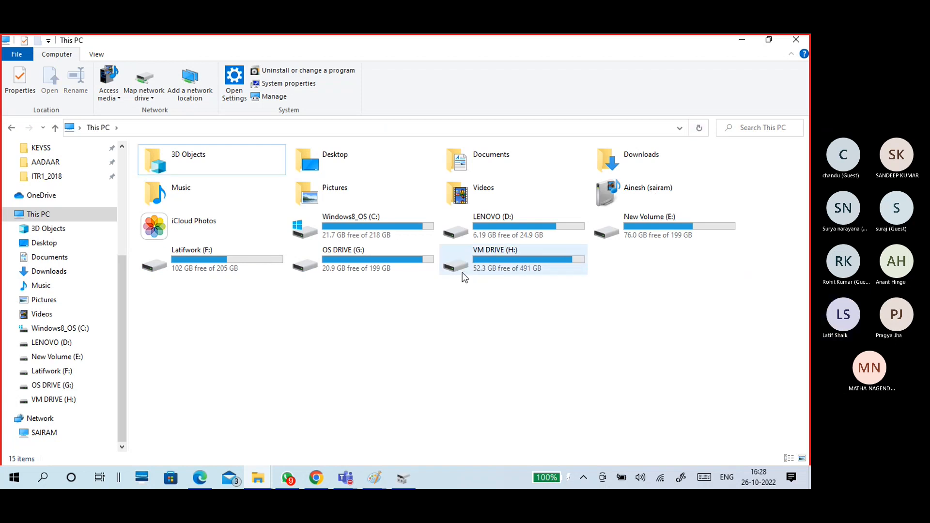
{"action": "left_click", "coordinate": [478, 275]}
{"action": "right_click", "coordinate": [478, 272]}
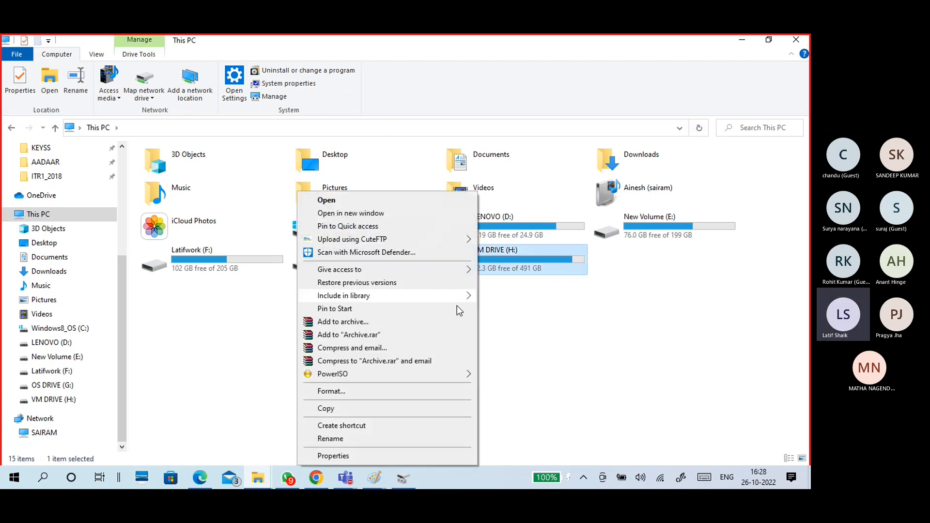
{"action": "left_click", "coordinate": [332, 456]}
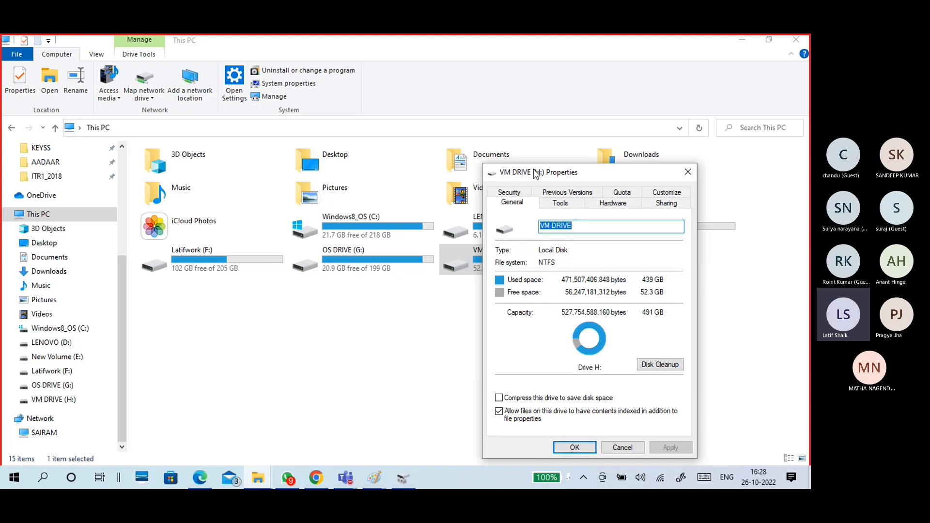
{"action": "left_click_drag", "start_coordinate": [536, 173], "coordinate": [477, 83]}
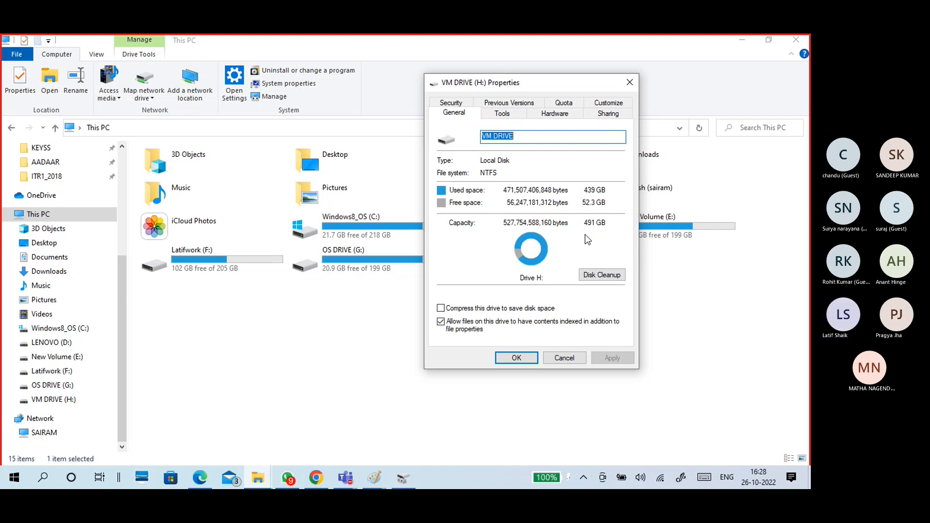
{"action": "left_click", "coordinate": [526, 358]}
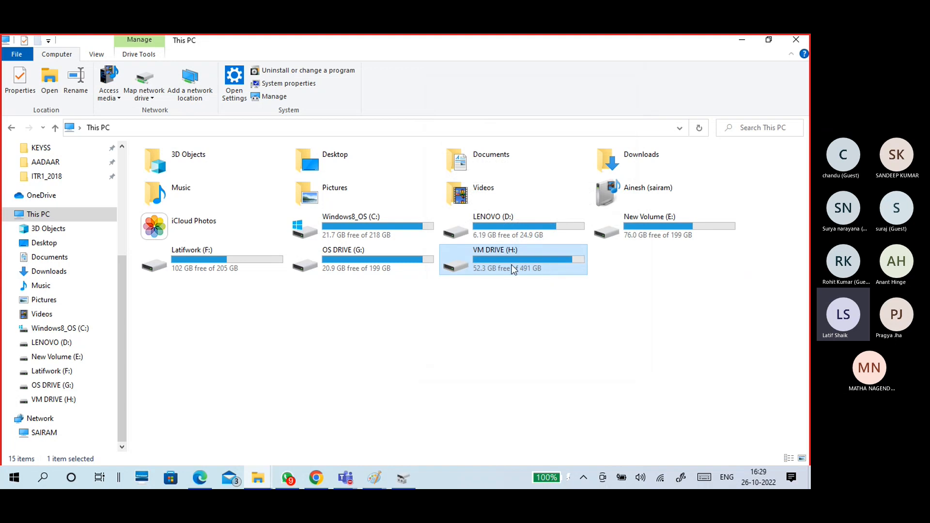
{"action": "left_click", "coordinate": [743, 40]}
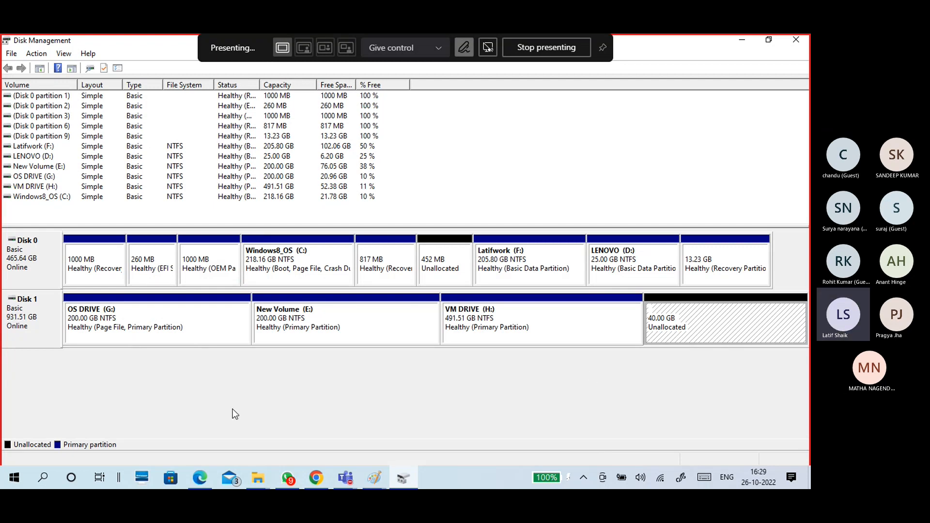
Examine the options available for Disk 1 and go through its three primary partitions and the unallocated space.
{"action": "left_click", "coordinate": [48, 333]}
{"action": "right_click", "coordinate": [49, 332]}
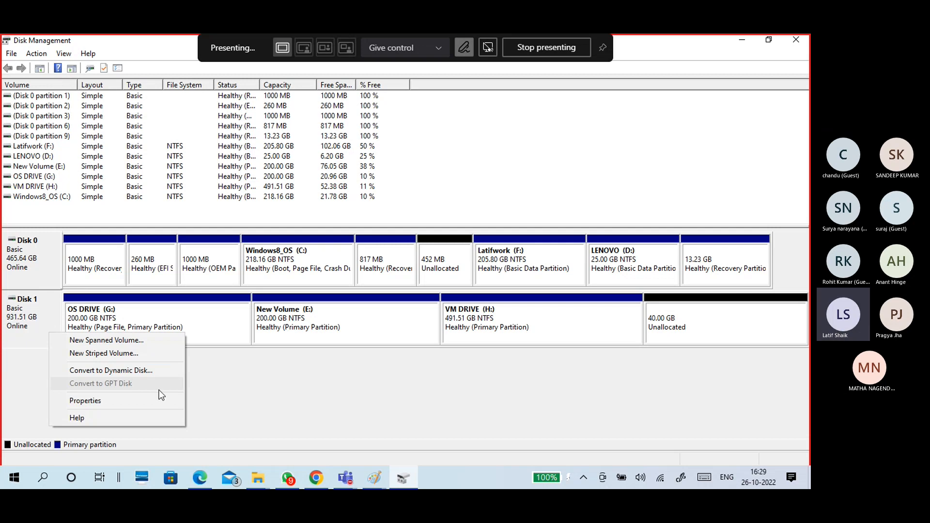
{"action": "left_click", "coordinate": [214, 324]}
{"action": "left_click", "coordinate": [324, 310]}
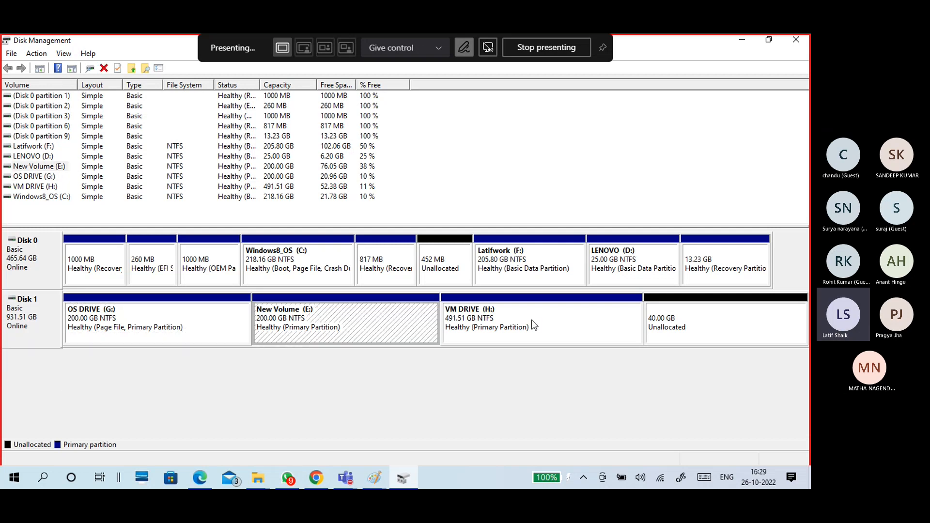
{"action": "left_click", "coordinate": [531, 320]}
{"action": "left_click", "coordinate": [672, 327]}
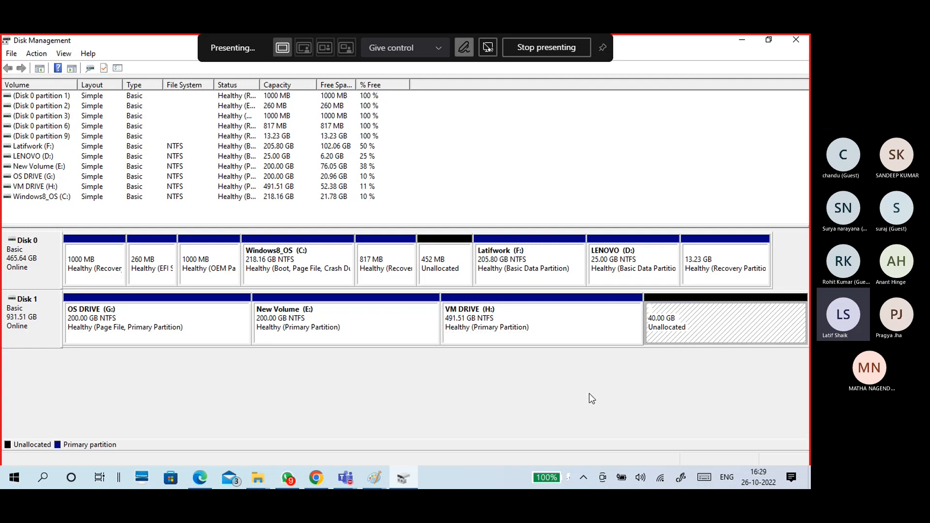
{"action": "left_click", "coordinate": [239, 325]}
{"action": "left_click", "coordinate": [340, 315]}
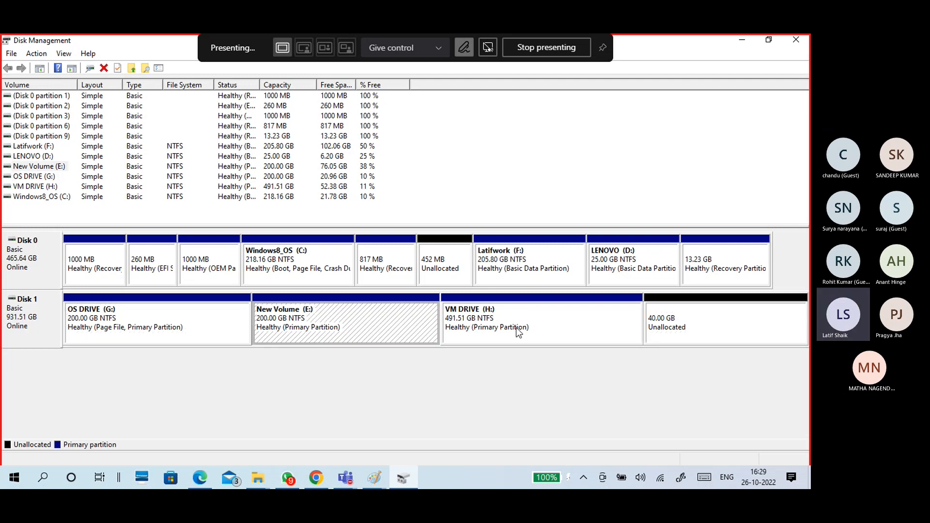
{"action": "left_click", "coordinate": [517, 328]}
{"action": "left_click", "coordinate": [714, 321]}
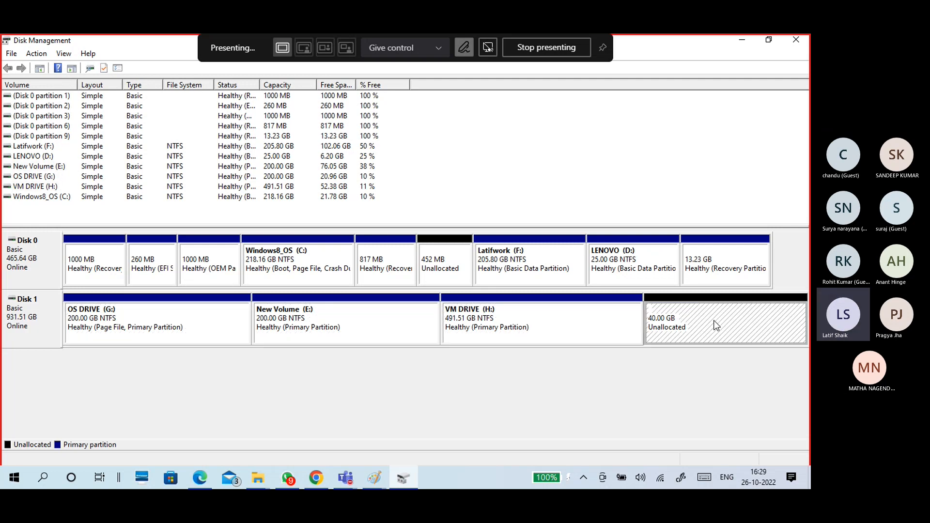
Start a new simple volume in Disk 1's unallocated space and set its size to 10240 MB.
{"action": "right_click", "coordinate": [757, 315]}
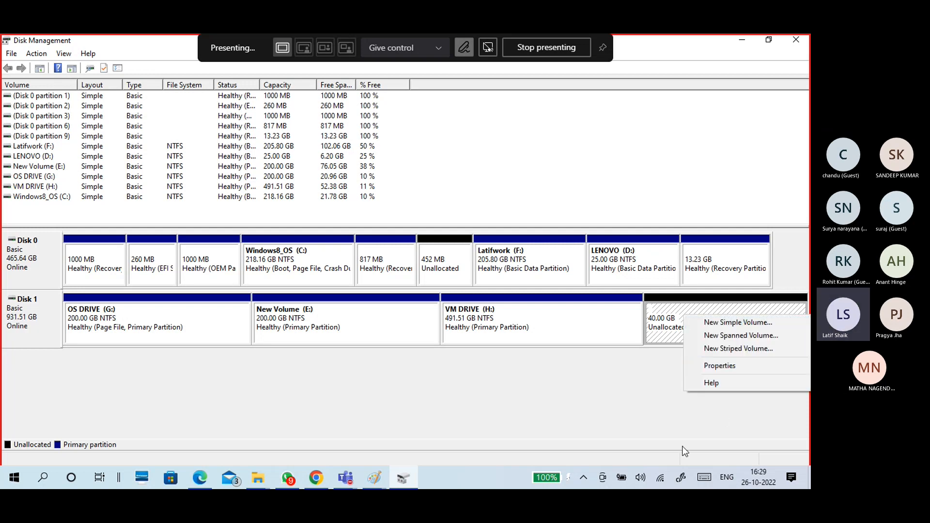
{"action": "left_click", "coordinate": [711, 323]}
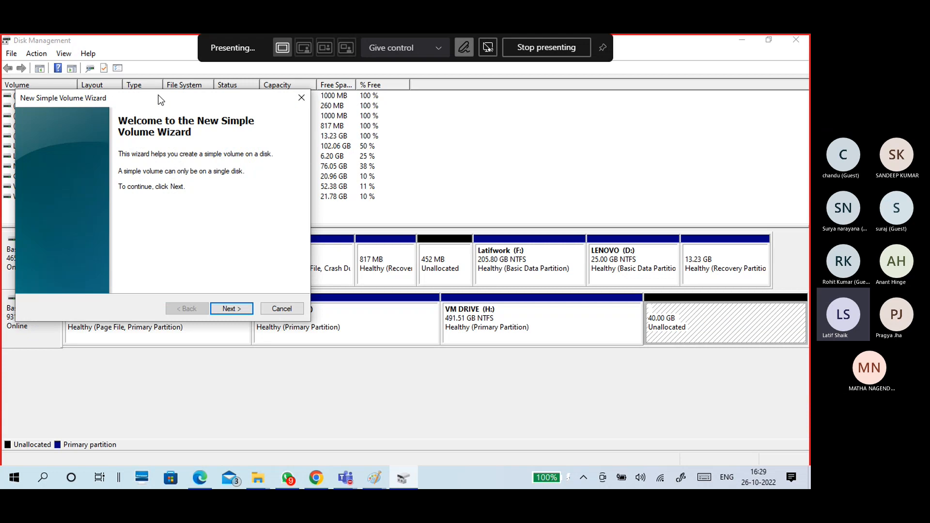
{"action": "left_click_drag", "start_coordinate": [161, 103], "coordinate": [476, 114]}
{"action": "left_click", "coordinate": [603, 335]}
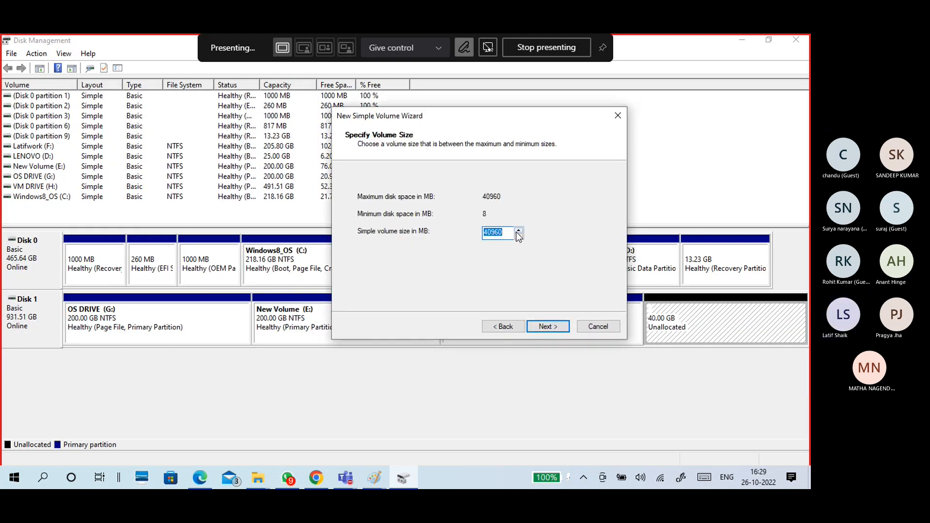
{"action": "type", "text": "10"}
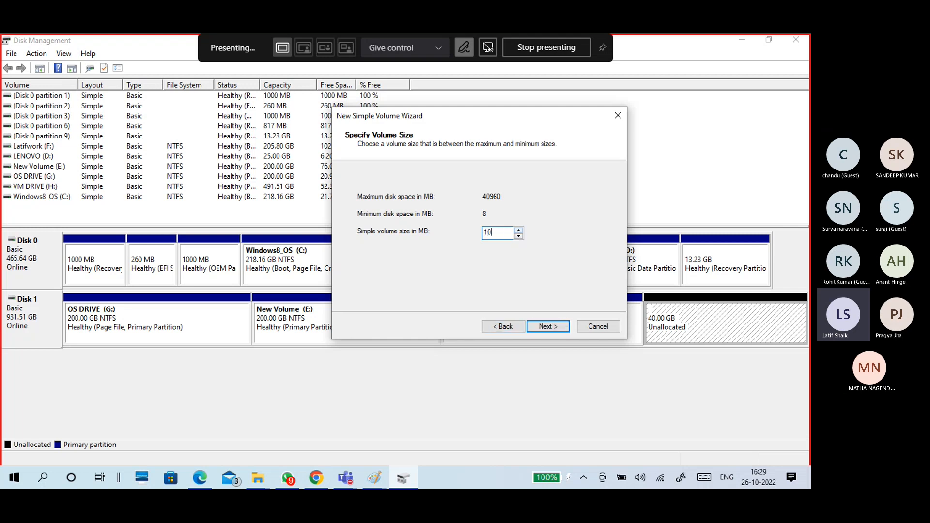
{"action": "type", "text": "240"}
{"action": "left_click", "coordinate": [557, 327]}
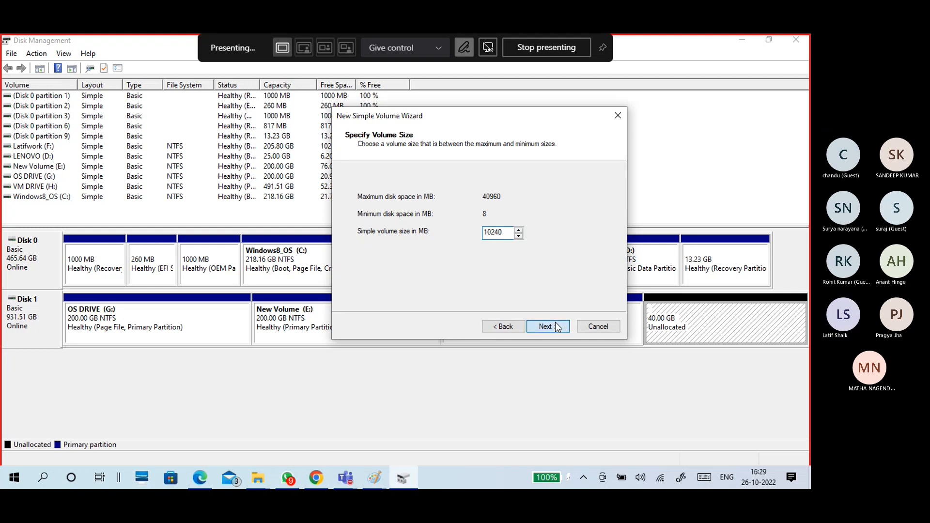
Accept drive letter I:, keep the NTFS quick format with the label New Volume, and finish creating the volume.
{"action": "left_click", "coordinate": [555, 330]}
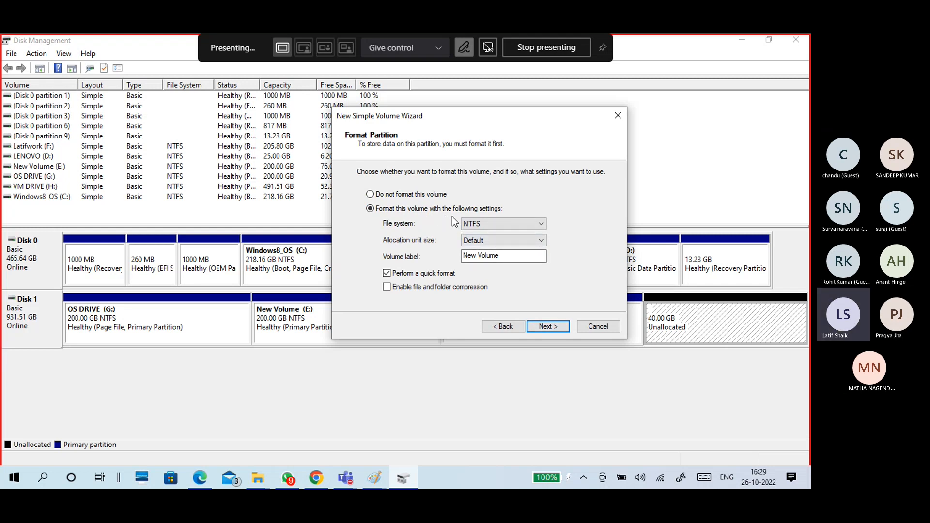
{"action": "left_click", "coordinate": [502, 228]}
{"action": "left_click", "coordinate": [502, 230]}
{"action": "left_click", "coordinate": [501, 230]}
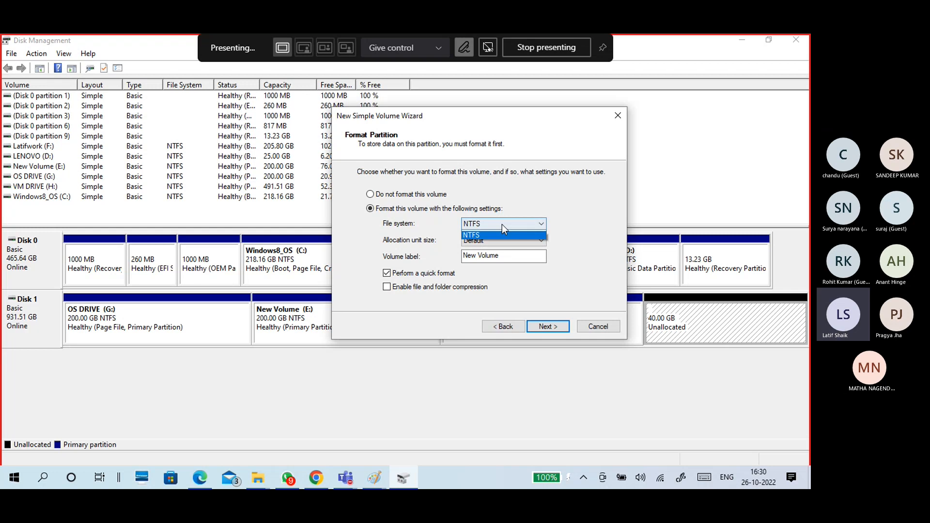
{"action": "left_click", "coordinate": [499, 240]}
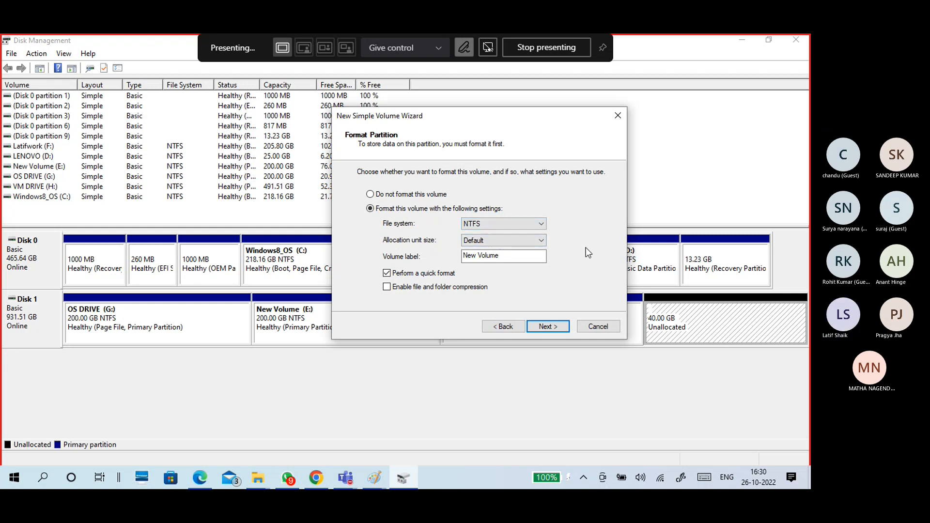
{"action": "left_click", "coordinate": [563, 327]}
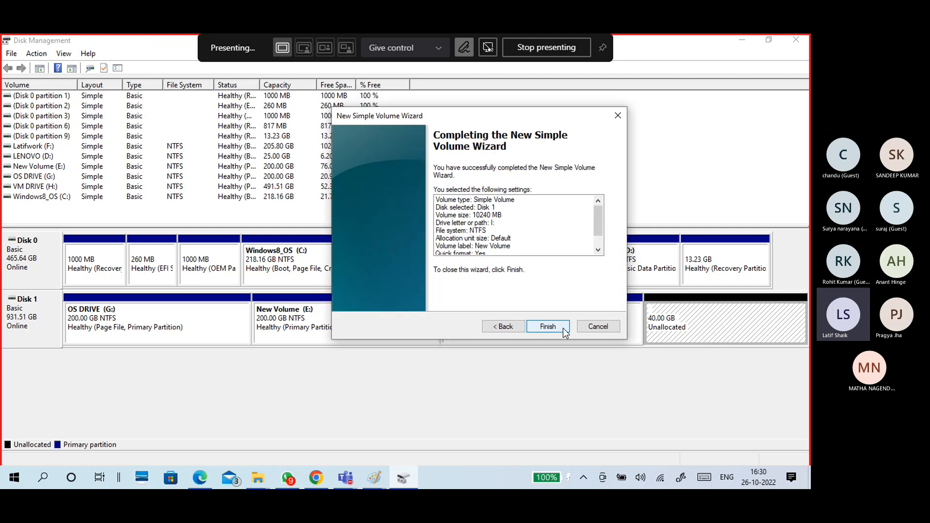
{"action": "left_click", "coordinate": [563, 328]}
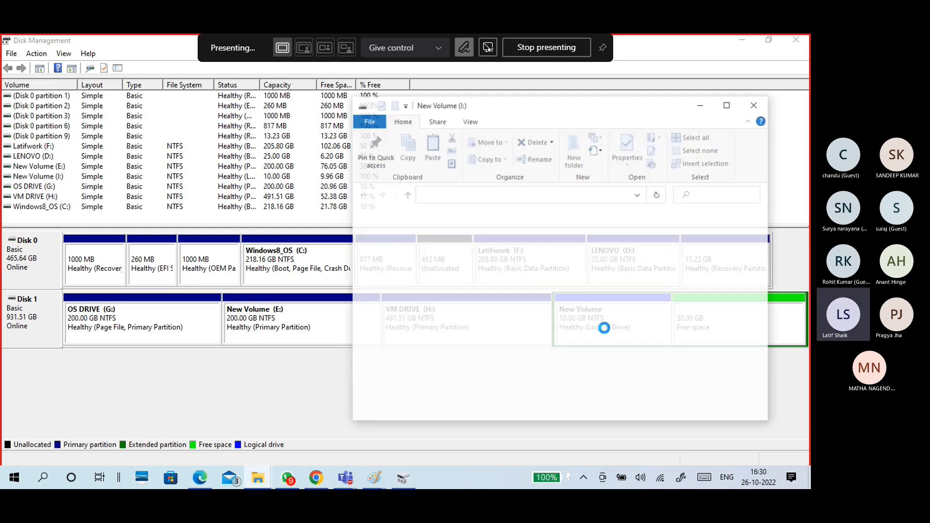
Minimize the New Volume (I:) window and compare Disk 1's primary partitions, logical drive and remaining free space with the partition legend.
{"action": "left_click", "coordinate": [702, 104]}
{"action": "left_click", "coordinate": [140, 325]}
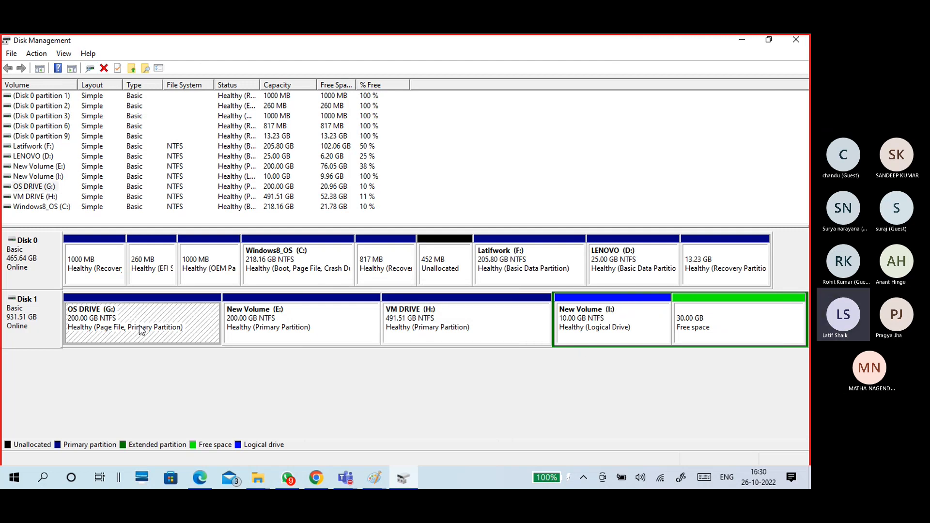
{"action": "left_click", "coordinate": [301, 322]}
{"action": "left_click", "coordinate": [485, 317]}
{"action": "left_click", "coordinate": [631, 323]}
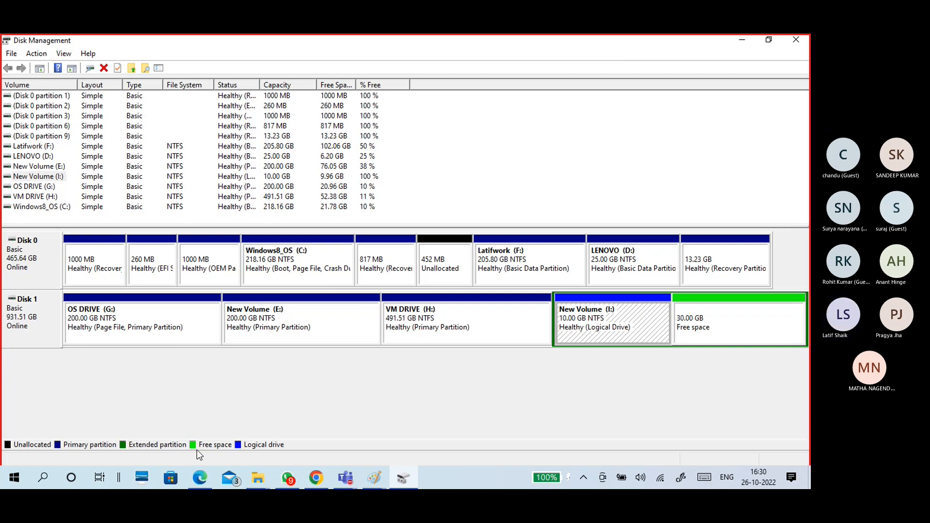
{"action": "left_click", "coordinate": [739, 322]}
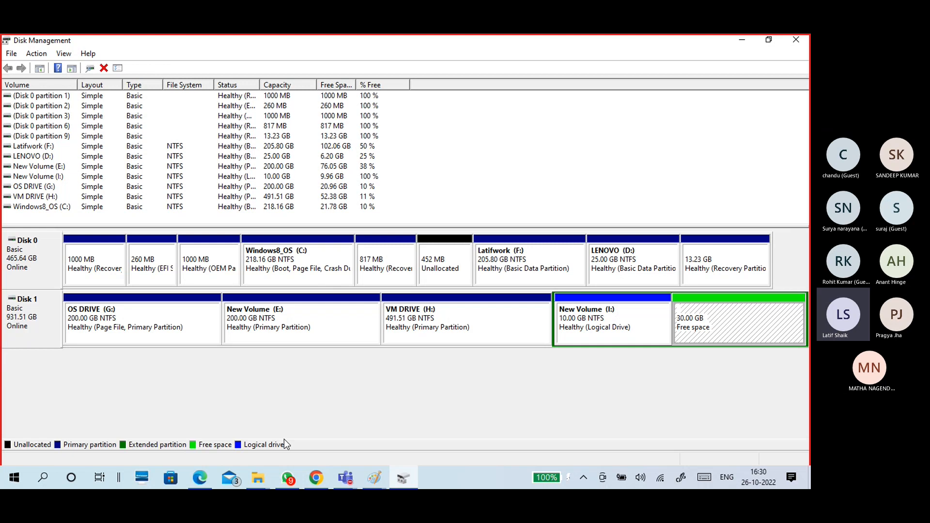
{"action": "left_click", "coordinate": [600, 328]}
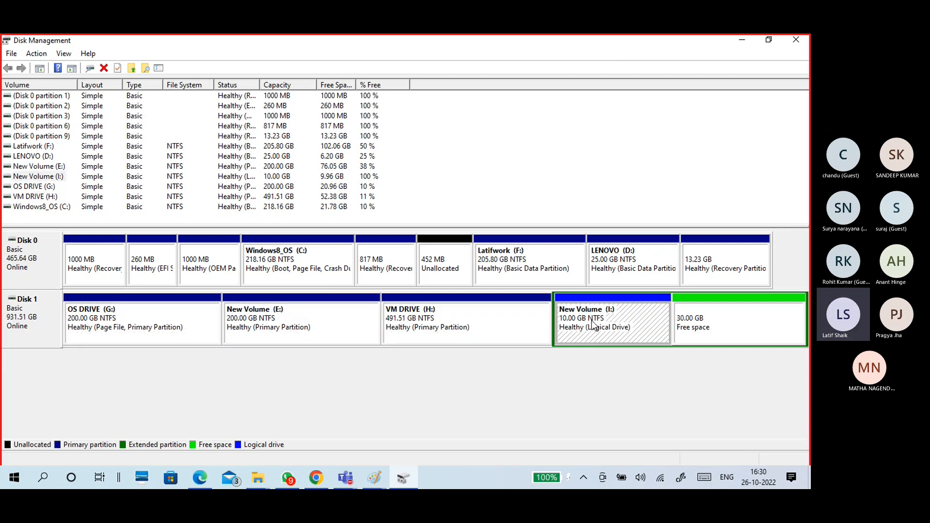
{"action": "left_click", "coordinate": [740, 326]}
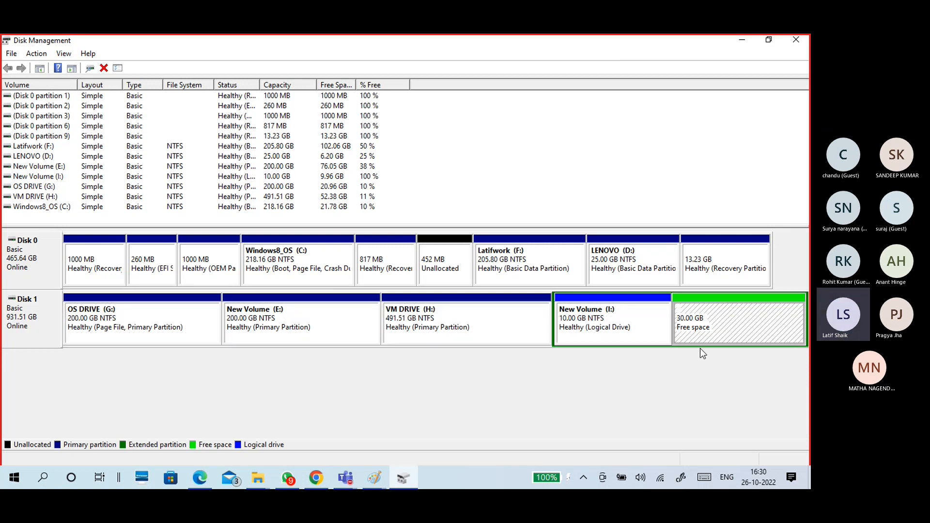
Open New Volume (I:) from This PC in File Explorer to check its contents, and return to Disk Management.
{"action": "left_click", "coordinate": [258, 479]}
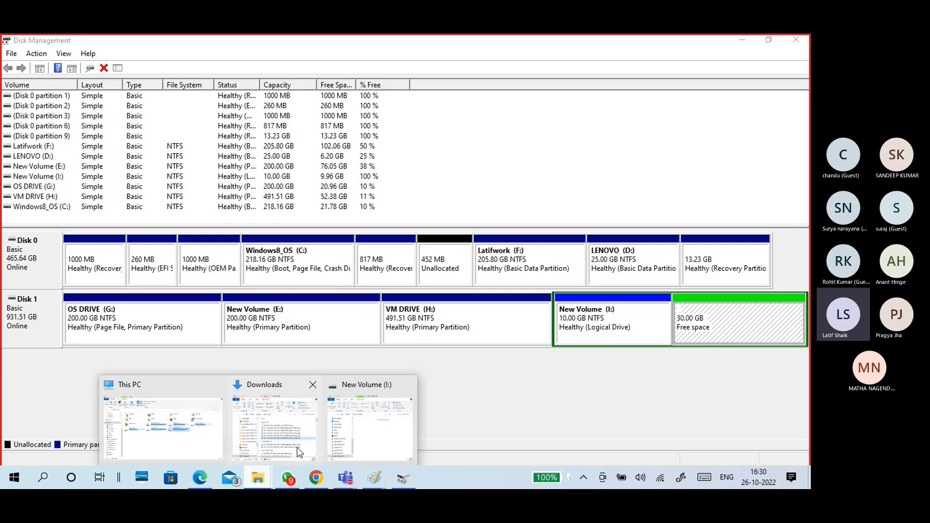
{"action": "left_click", "coordinate": [200, 461]}
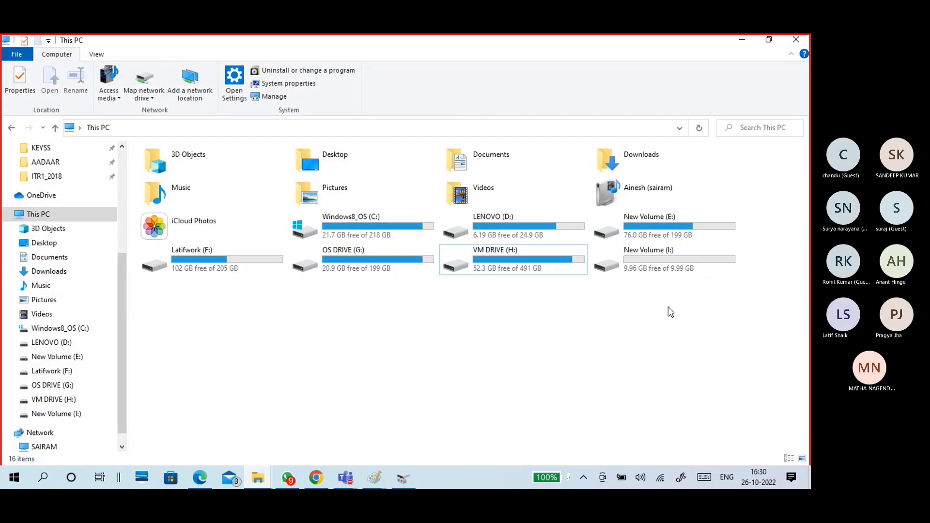
{"action": "double_click", "coordinate": [677, 272]}
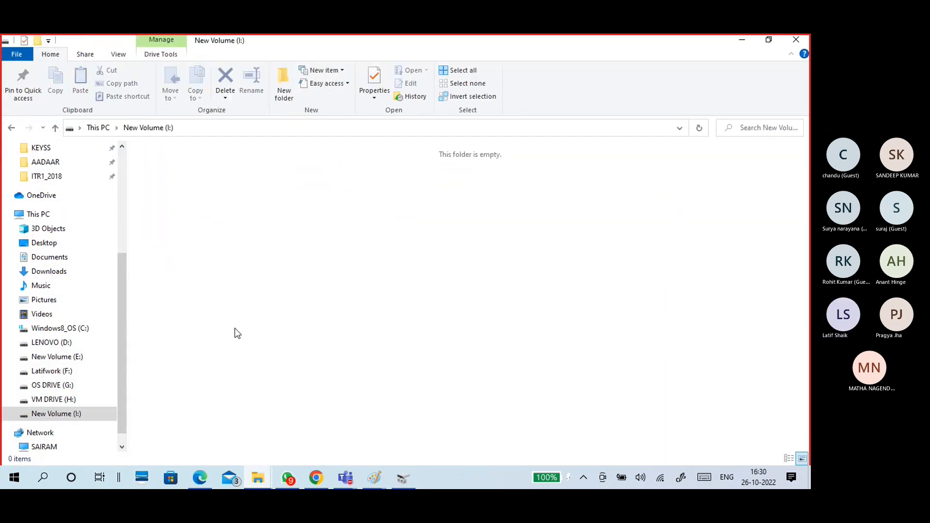
{"action": "left_click", "coordinate": [98, 127]}
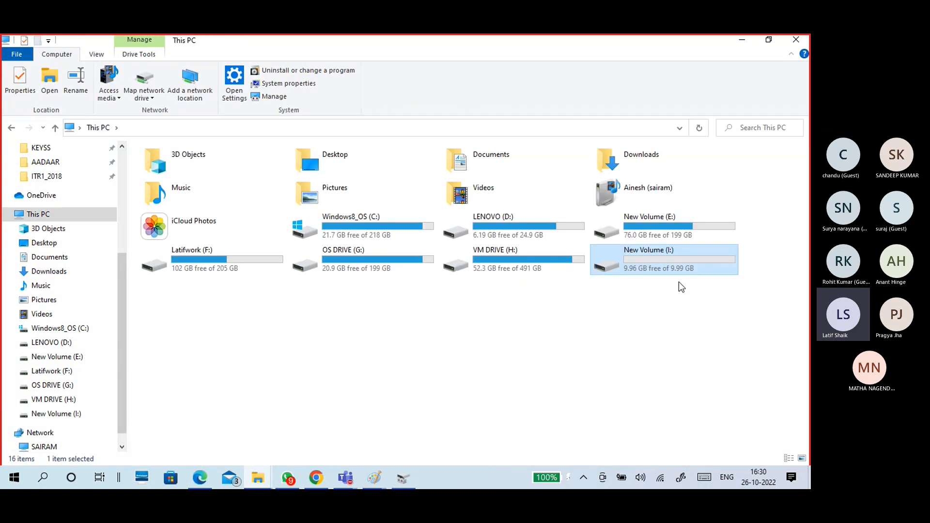
{"action": "left_click", "coordinate": [743, 42]}
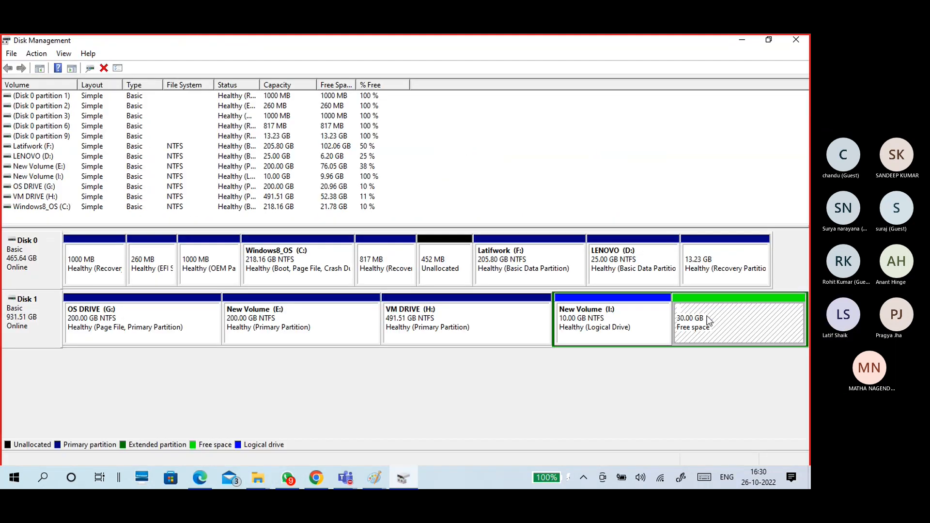
Start a new simple volume in Disk 1's remaining free space and set its size to 20480 MB.
{"action": "left_click", "coordinate": [627, 325]}
{"action": "left_click", "coordinate": [702, 333]}
{"action": "right_click", "coordinate": [711, 325]}
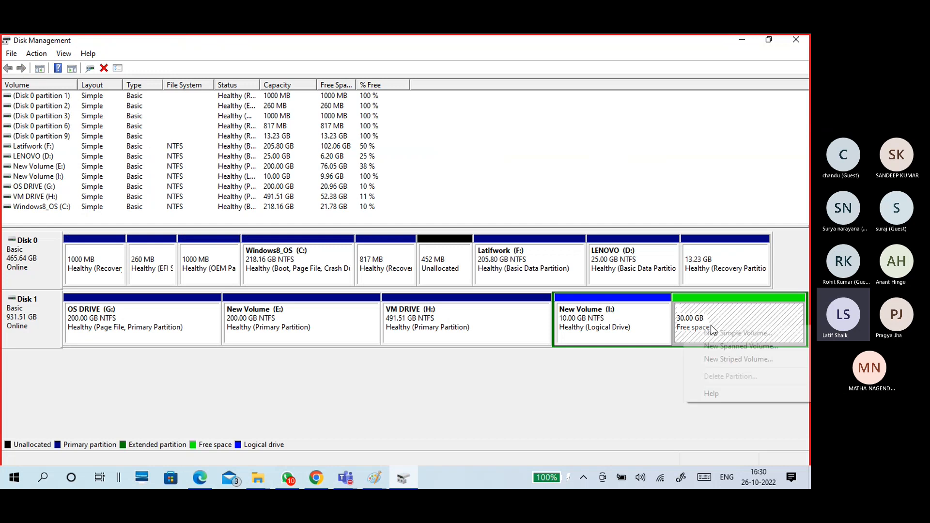
{"action": "left_click", "coordinate": [712, 333]}
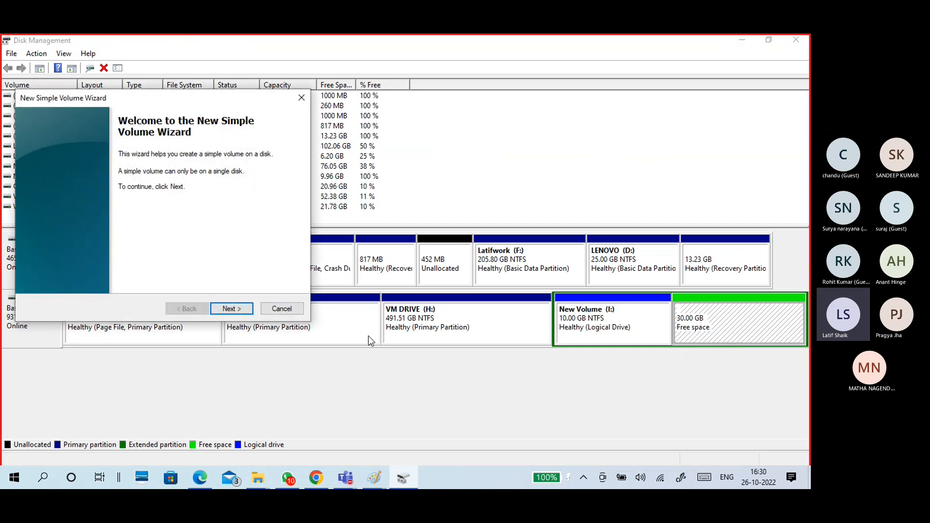
{"action": "left_click", "coordinate": [240, 308]}
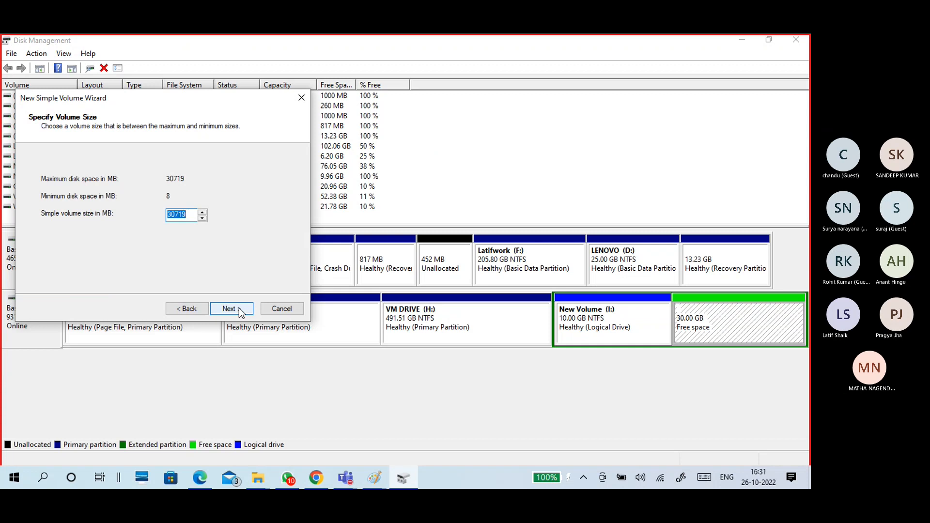
{"action": "type", "text": "204"}
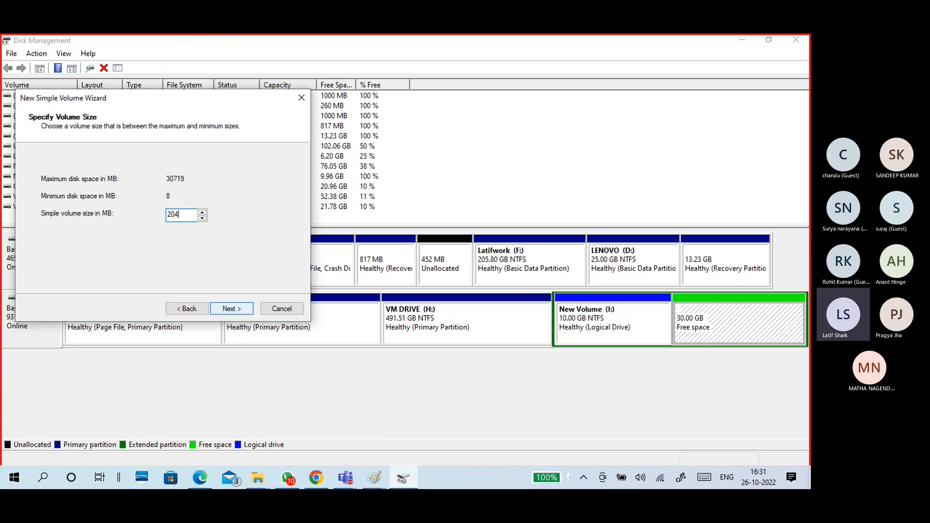
{"action": "type", "text": "80"}
{"action": "left_click", "coordinate": [240, 310]}
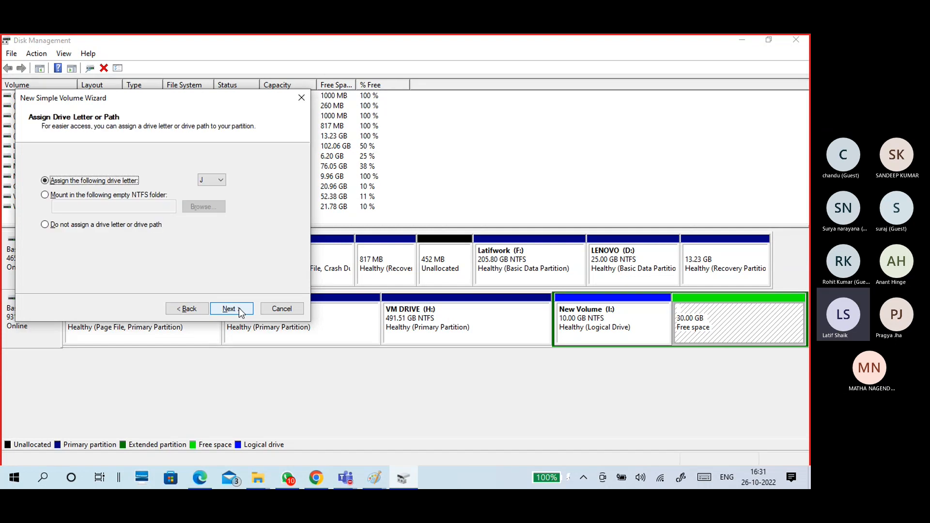
Accept drive letter J: and the default NTFS quick format with the label New Volume, and finish creating the volume.
{"action": "left_click", "coordinate": [240, 310]}
{"action": "left_click", "coordinate": [240, 310]}
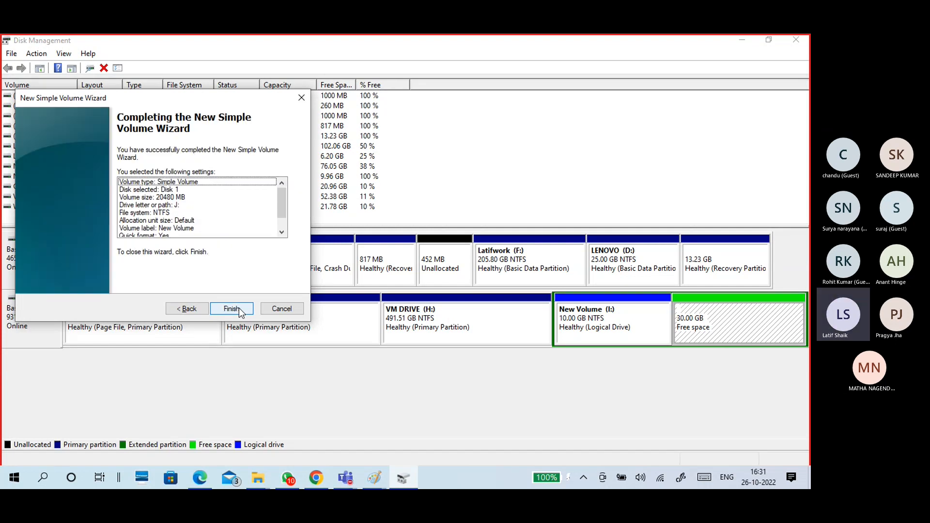
{"action": "left_click", "coordinate": [239, 310]}
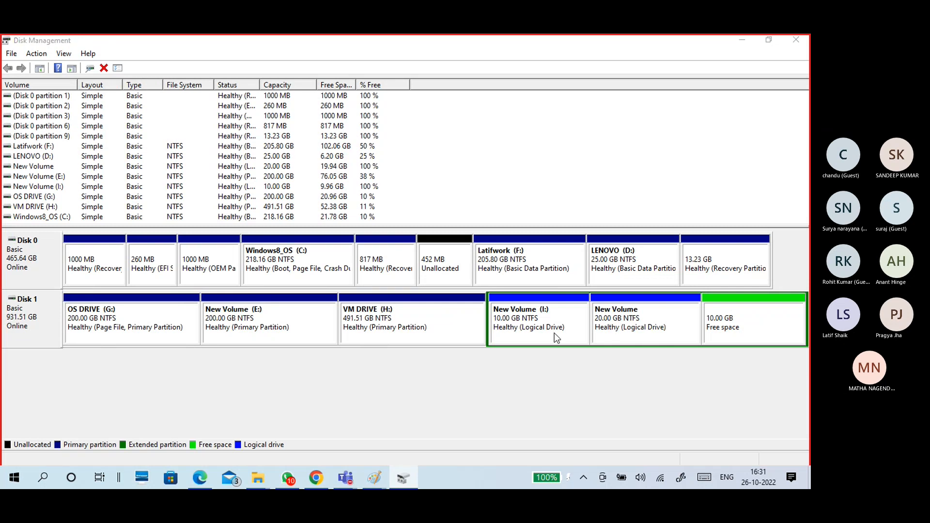
{"action": "left_click", "coordinate": [771, 120]}
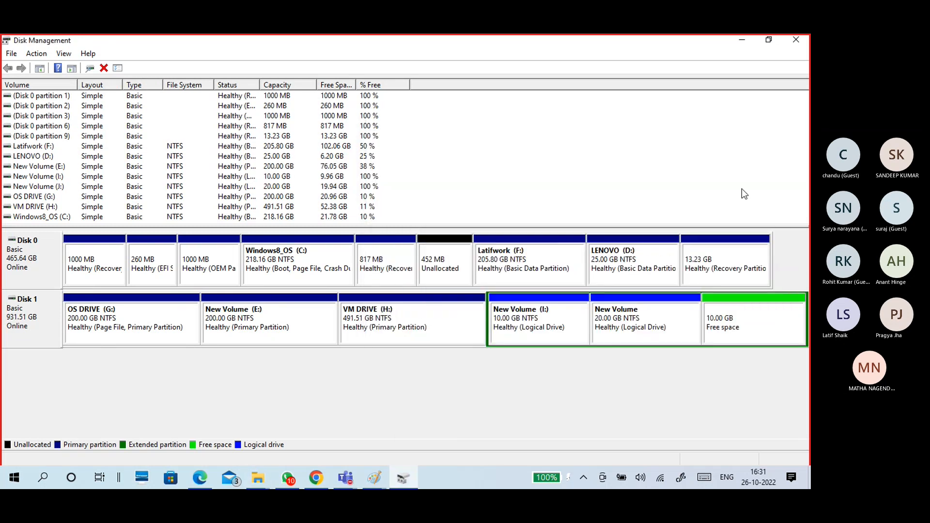
Compare Disk 1's logical drives I: and J: with its primary partitions and the remaining free space.
{"action": "left_click", "coordinate": [549, 315]}
{"action": "left_click", "coordinate": [639, 309]}
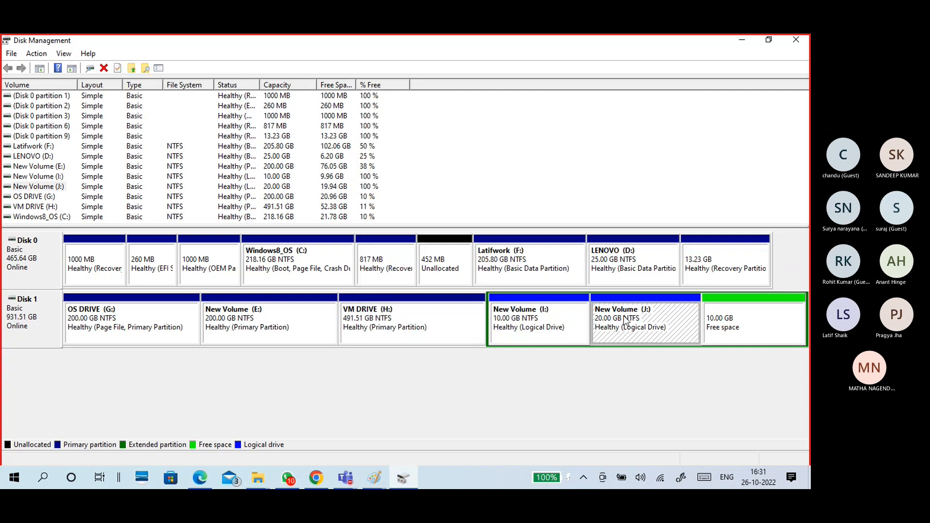
{"action": "left_click", "coordinate": [549, 330]}
{"action": "left_click", "coordinate": [644, 320]}
{"action": "left_click", "coordinate": [144, 327]}
{"action": "left_click", "coordinate": [364, 325]}
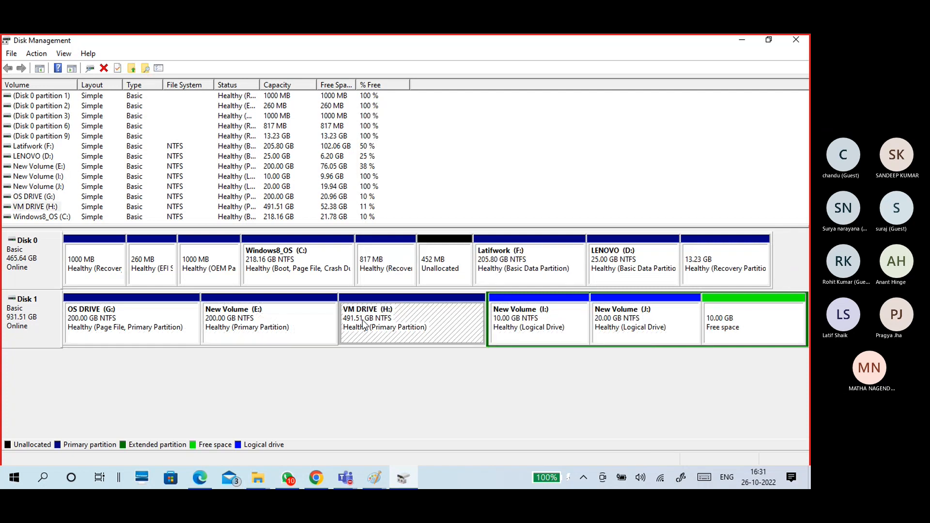
{"action": "left_click", "coordinate": [557, 319]}
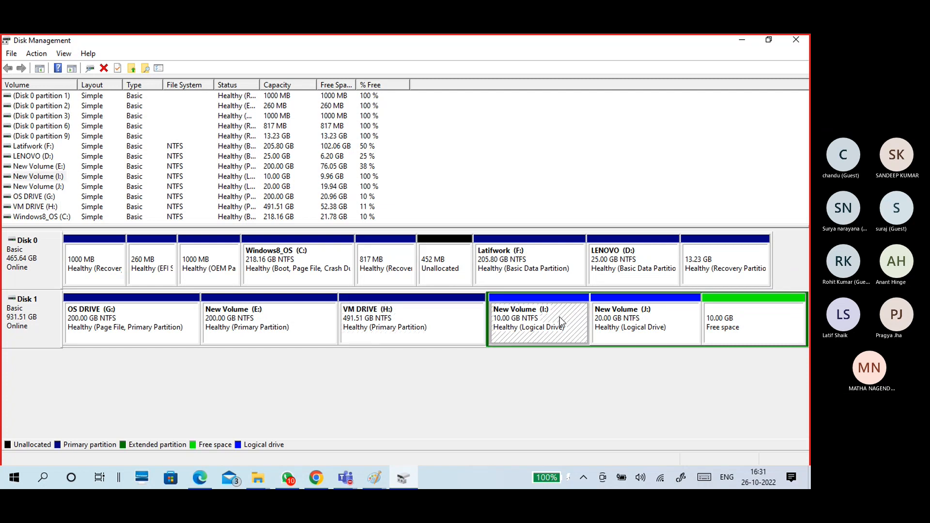
{"action": "left_click", "coordinate": [629, 329]}
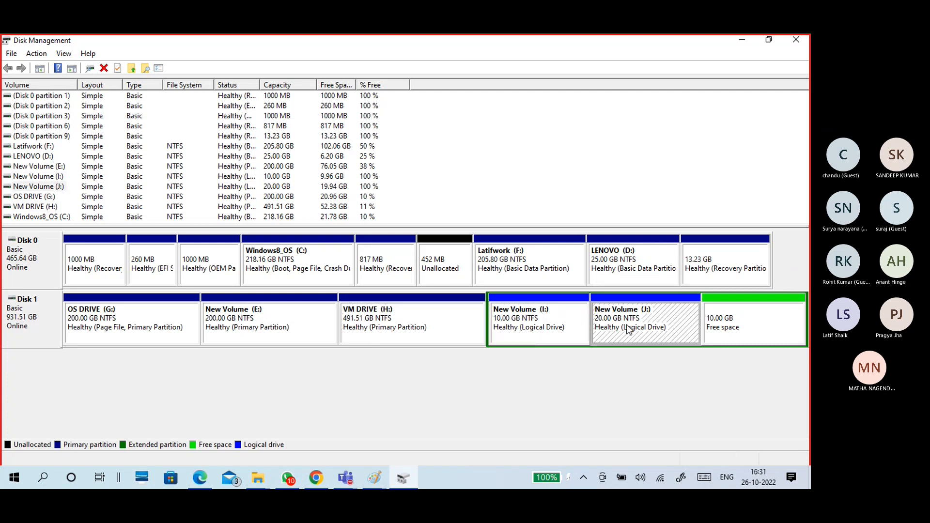
{"action": "left_click", "coordinate": [545, 323]}
{"action": "left_click", "coordinate": [626, 320]}
{"action": "left_click", "coordinate": [530, 329]}
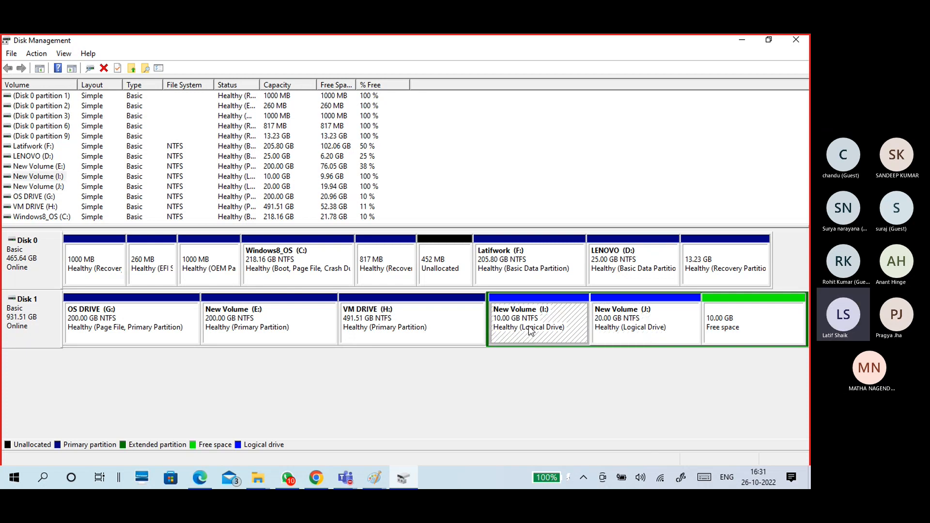
{"action": "left_click", "coordinate": [621, 325]}
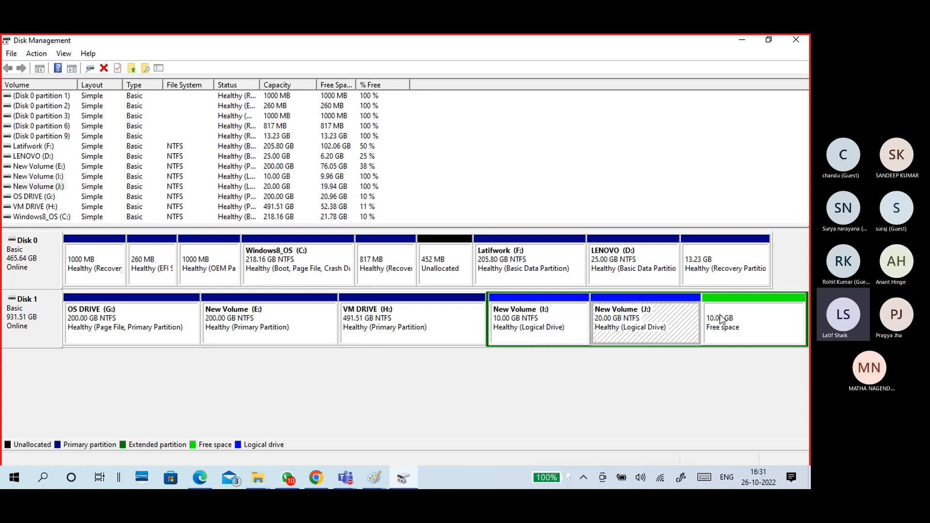
{"action": "left_click", "coordinate": [745, 316]}
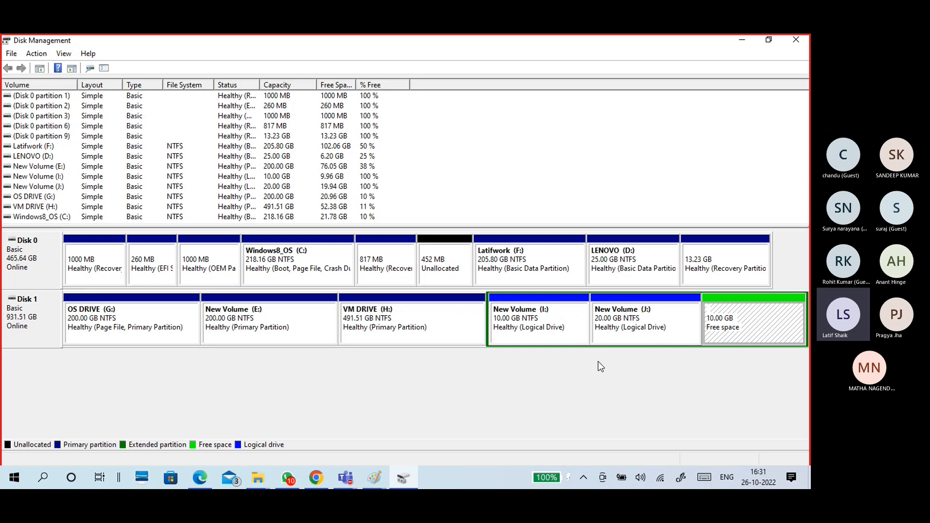
Check New Volume (J:) under This PC in File Explorer and return to Disk Management.
{"action": "left_click", "coordinate": [258, 478]}
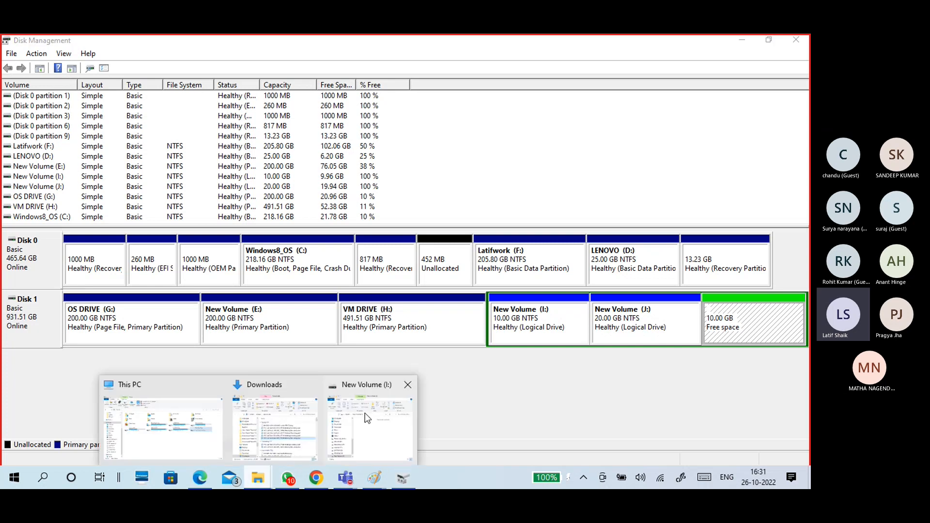
{"action": "left_click", "coordinate": [199, 454]}
{"action": "left_click", "coordinate": [676, 266]}
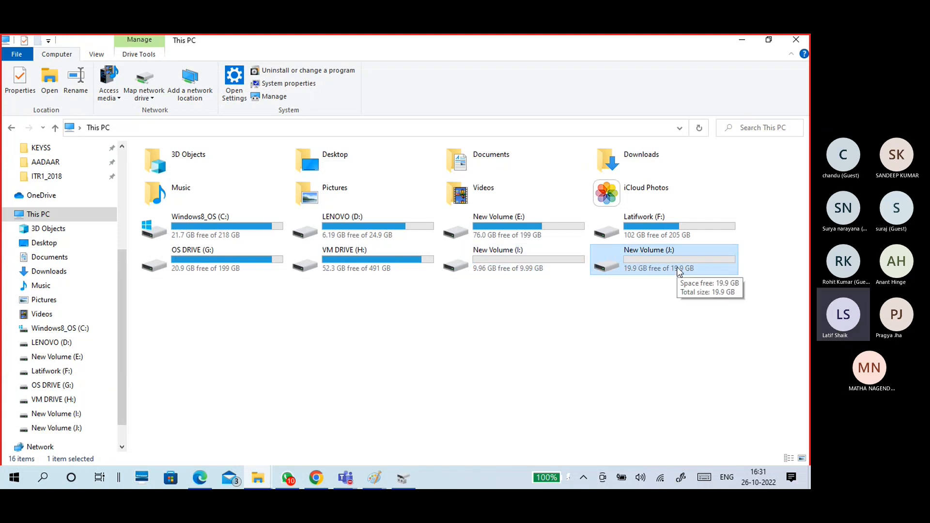
{"action": "left_click", "coordinate": [736, 44]}
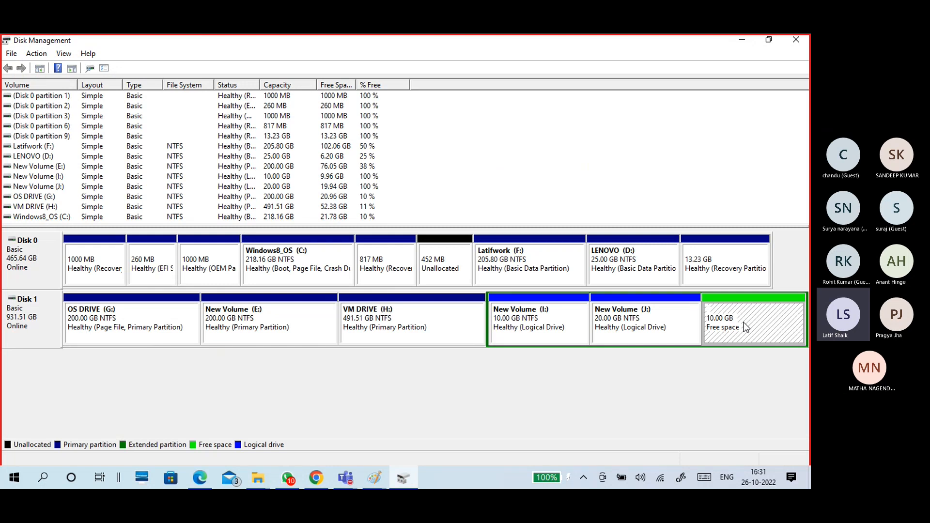
{"action": "left_click", "coordinate": [347, 376]}
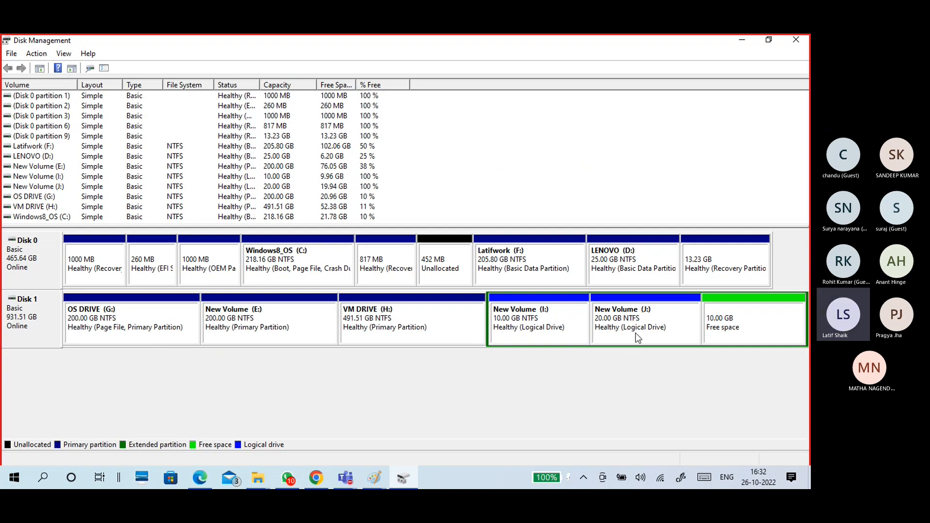
Extend New Volume (J:) by 4096 MB using the adjacent free space on Disk 1.
{"action": "right_click", "coordinate": [631, 322]}
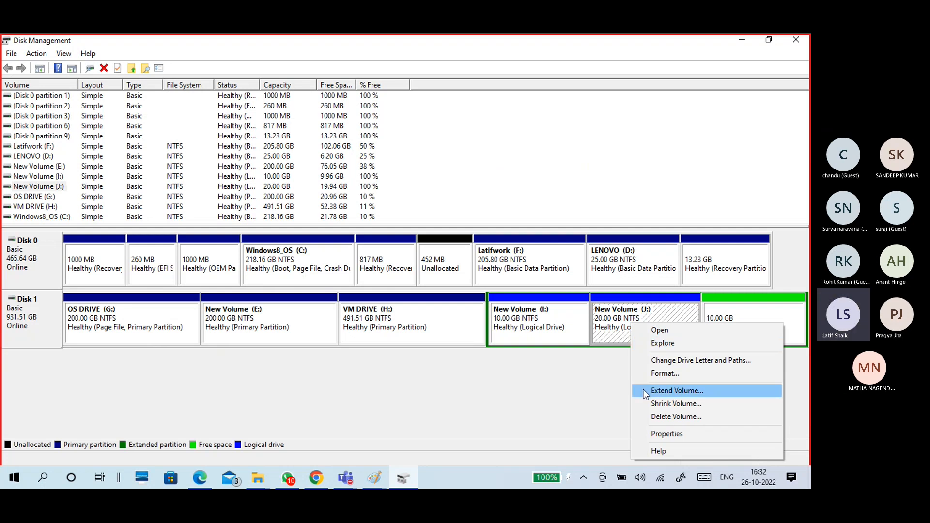
{"action": "left_click", "coordinate": [678, 392]}
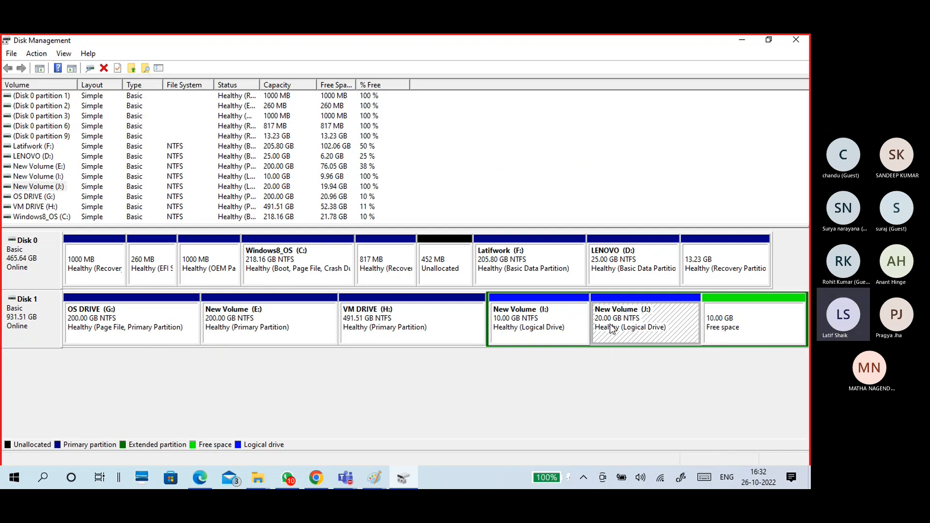
{"action": "left_click", "coordinate": [729, 321]}
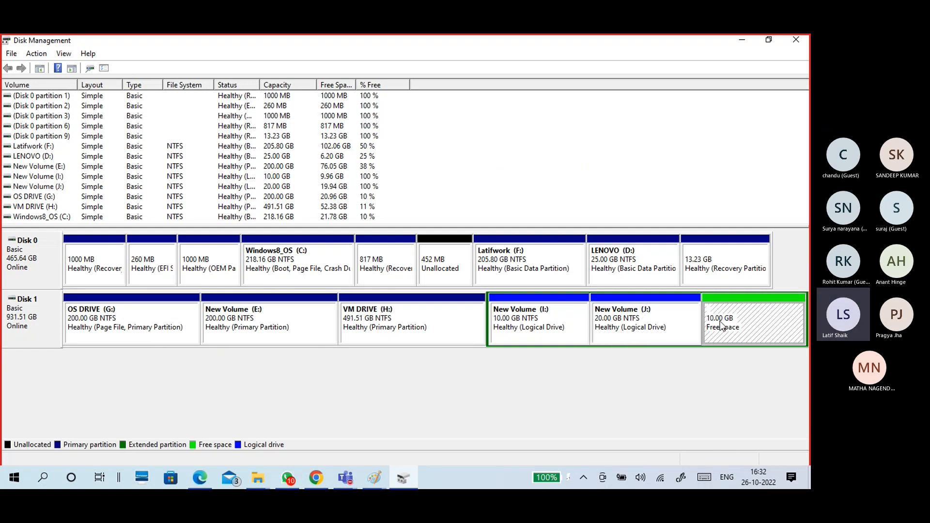
{"action": "right_click", "coordinate": [619, 325]}
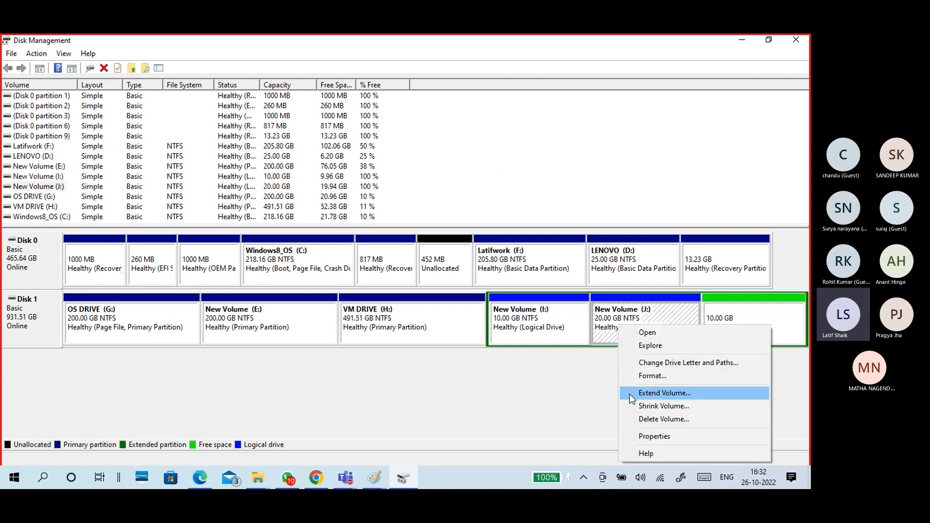
{"action": "left_click", "coordinate": [629, 394]}
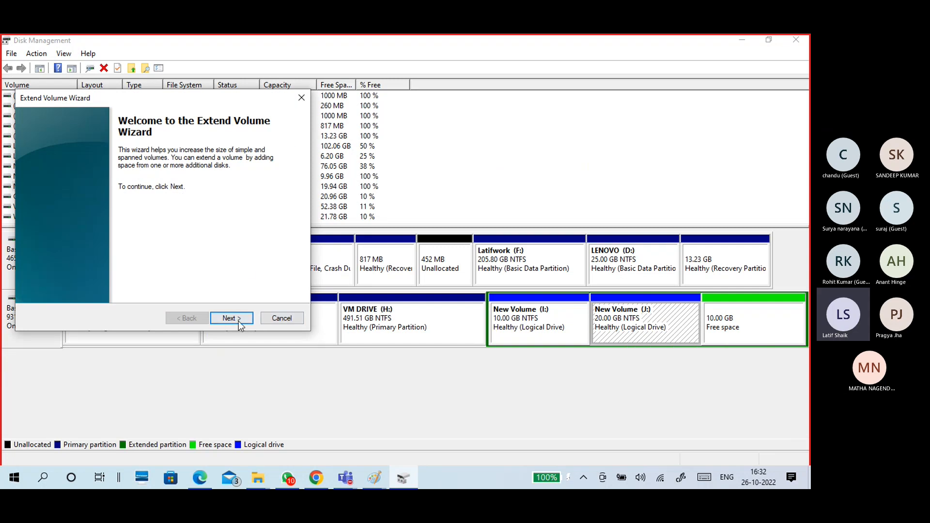
{"action": "left_click", "coordinate": [232, 318]}
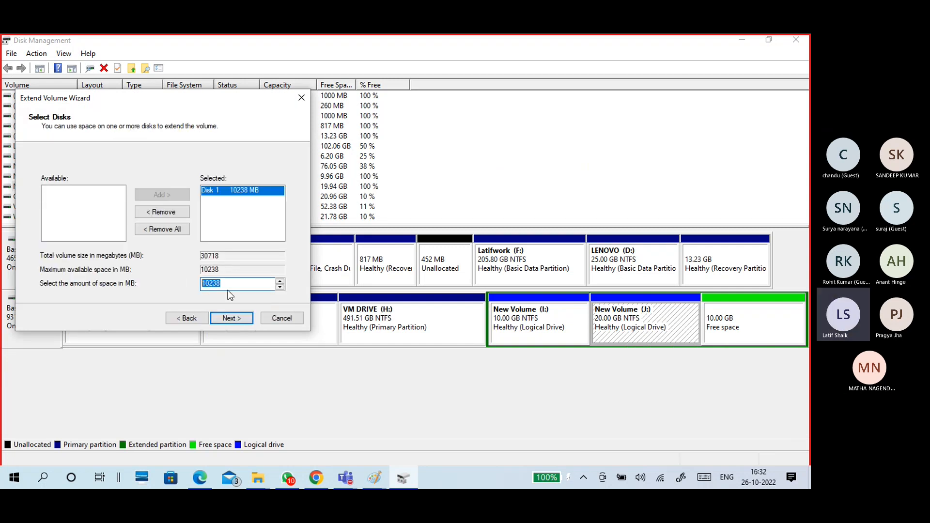
{"action": "type", "text": "4096"}
{"action": "left_click", "coordinate": [244, 322]}
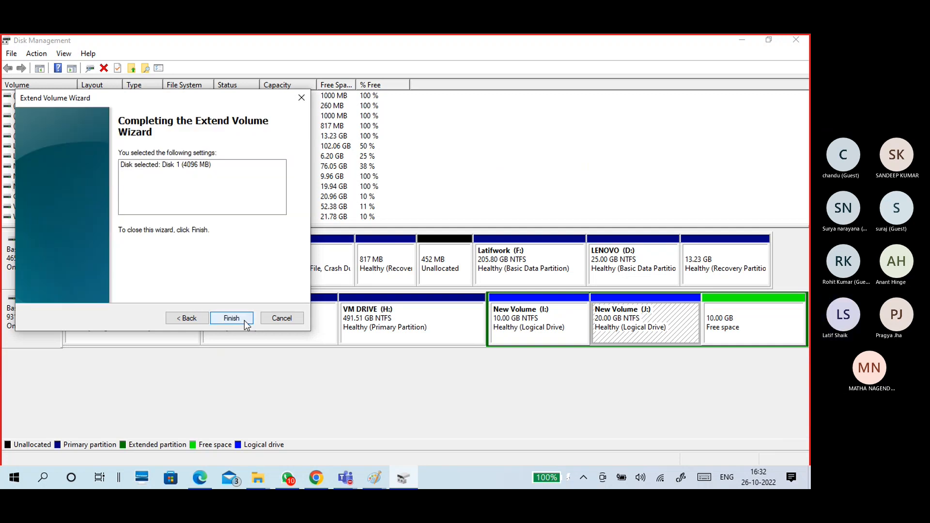
{"action": "left_click", "coordinate": [244, 320]}
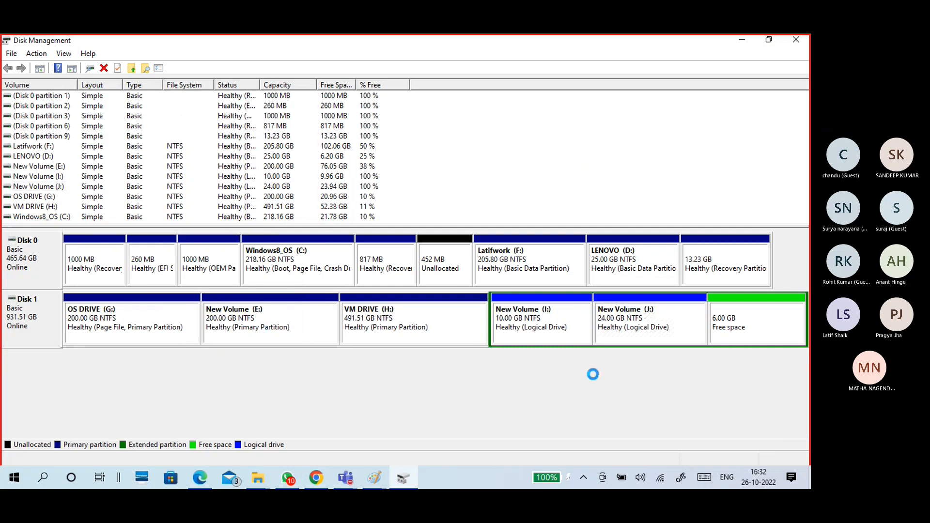
Examine the extended New Volume (J:), its available volume operations and the free space left beside it on Disk 1.
{"action": "left_click", "coordinate": [619, 334]}
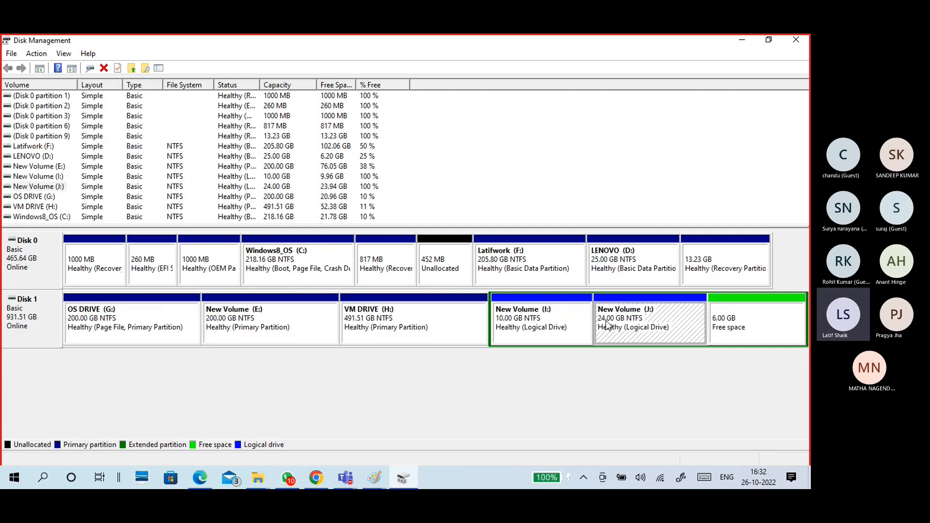
{"action": "left_click", "coordinate": [735, 318]}
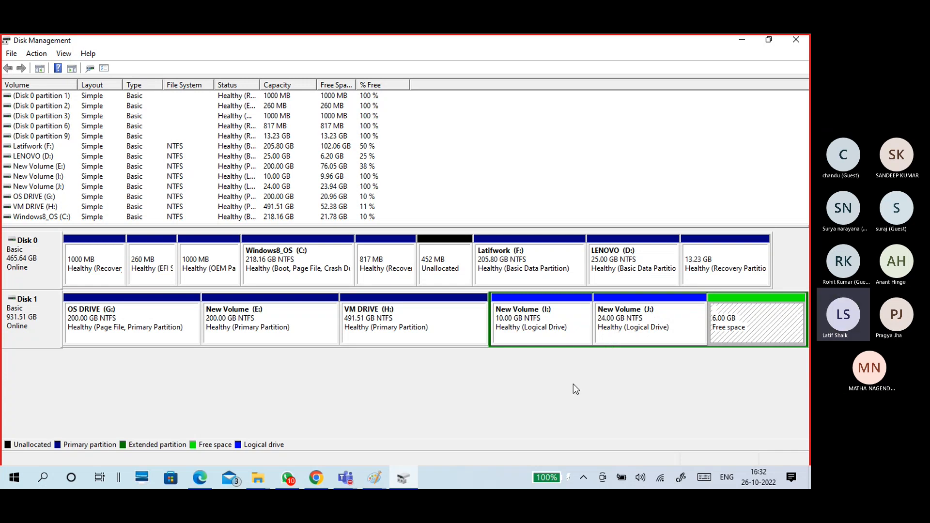
{"action": "right_click", "coordinate": [633, 331]}
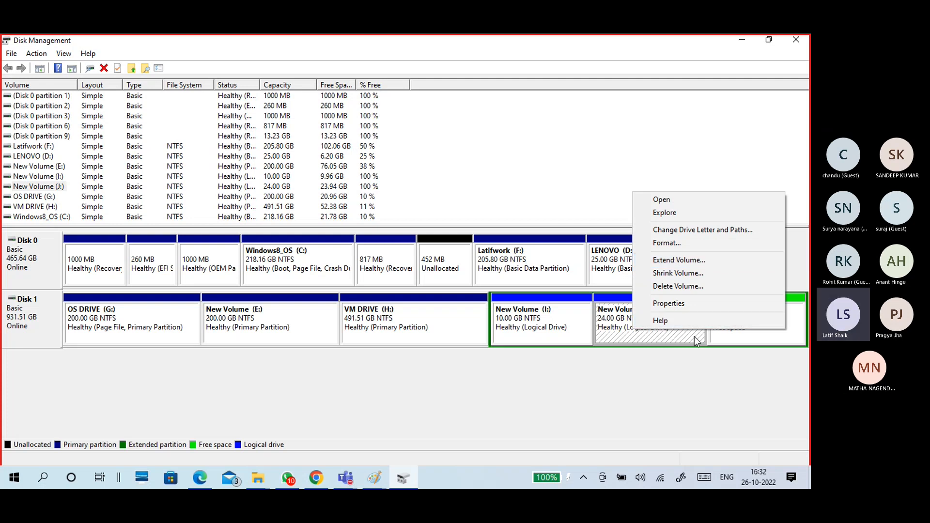
{"action": "left_click", "coordinate": [584, 331]}
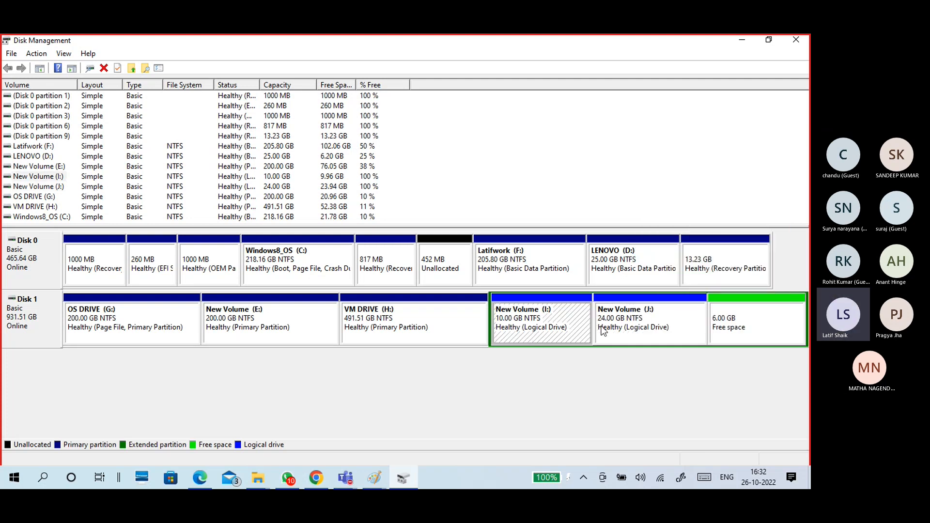
{"action": "right_click", "coordinate": [649, 320]}
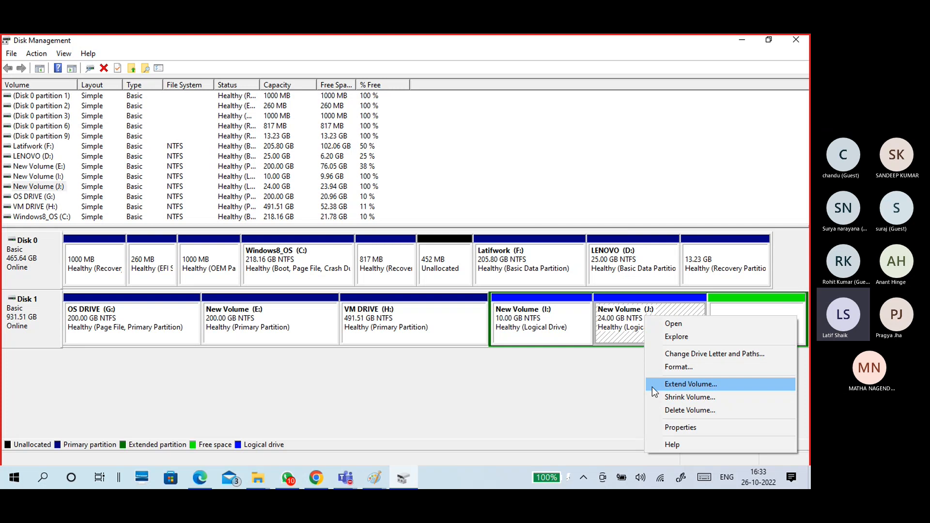
{"action": "left_click", "coordinate": [743, 293]}
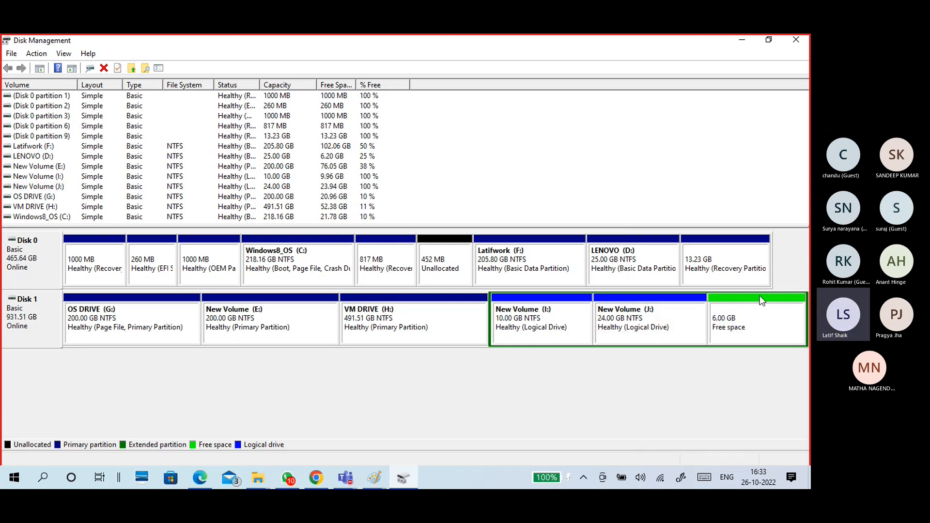
{"action": "left_click", "coordinate": [758, 317]}
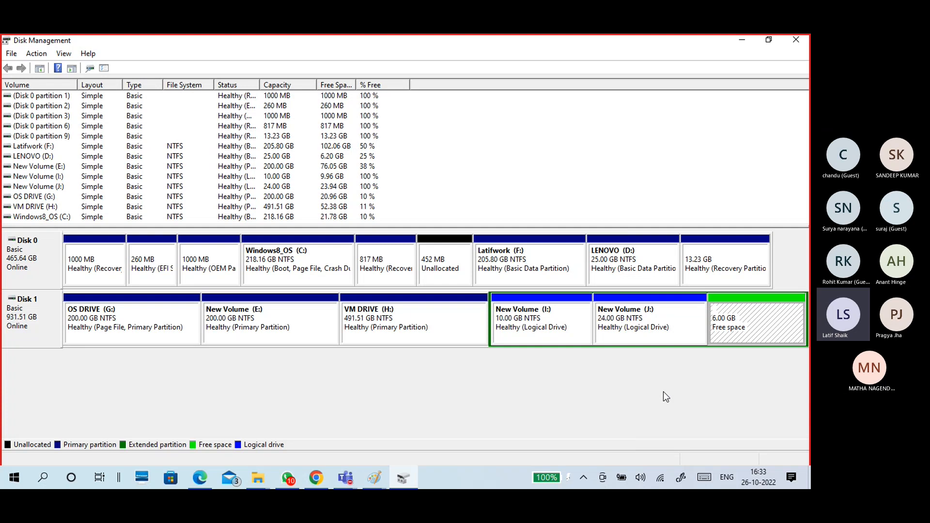
{"action": "left_click", "coordinate": [688, 338]}
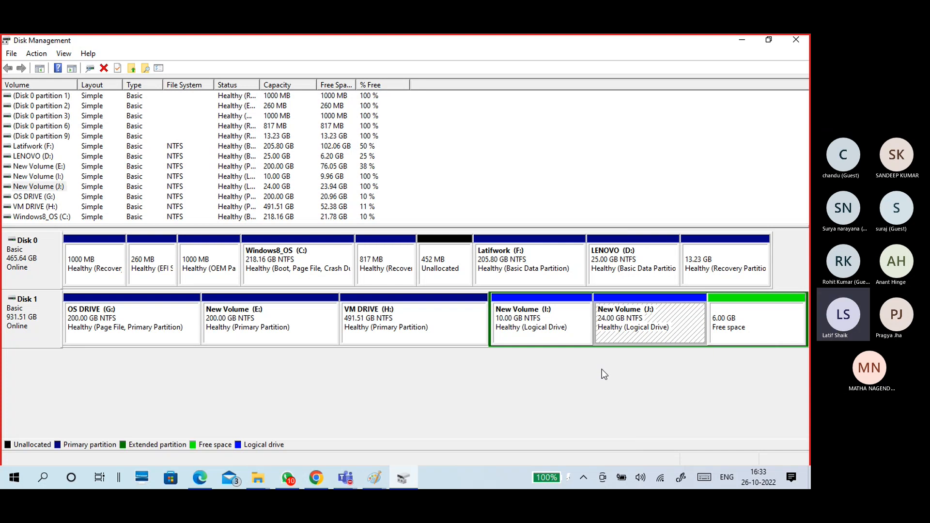
Delete the logical drives New Volume (J:) and New Volume (I:) from Disk 1.
{"action": "right_click", "coordinate": [644, 321]}
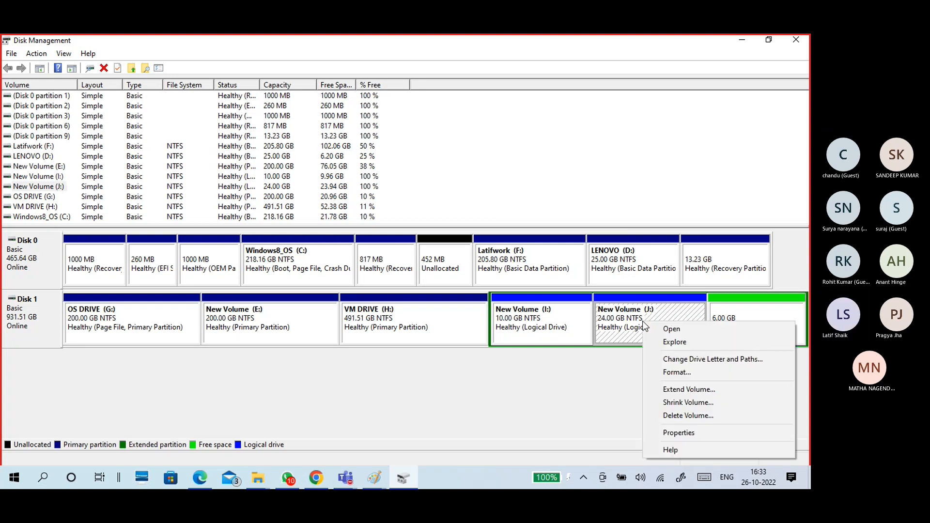
{"action": "left_click", "coordinate": [658, 416]}
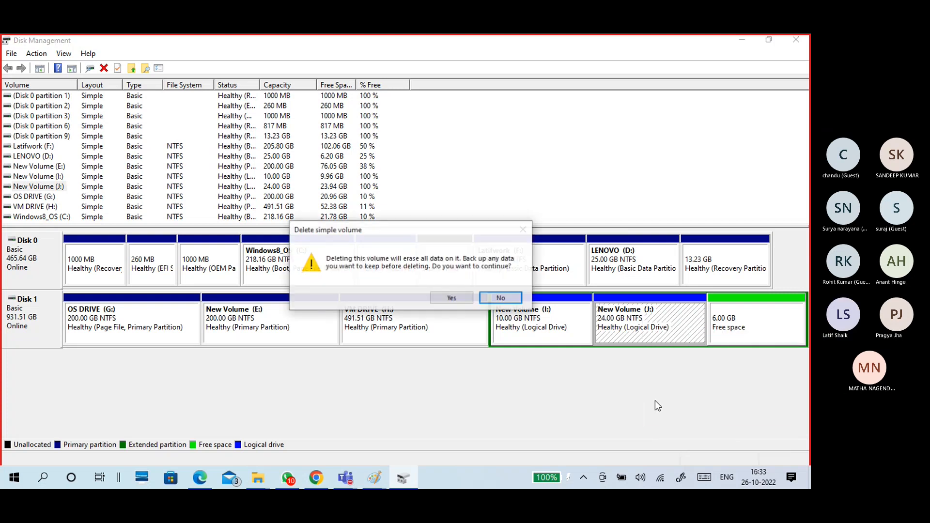
{"action": "left_click", "coordinate": [452, 298]}
{"action": "right_click", "coordinate": [650, 330]}
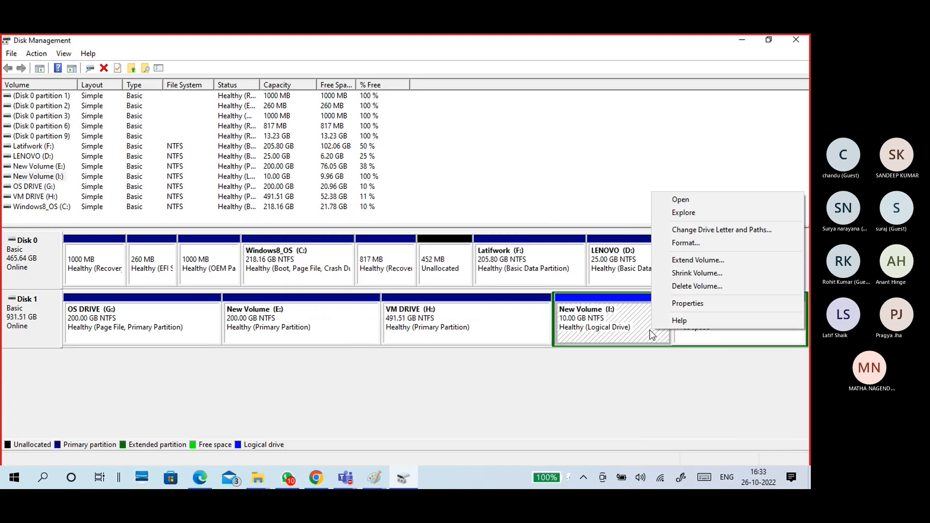
{"action": "left_click", "coordinate": [662, 287]}
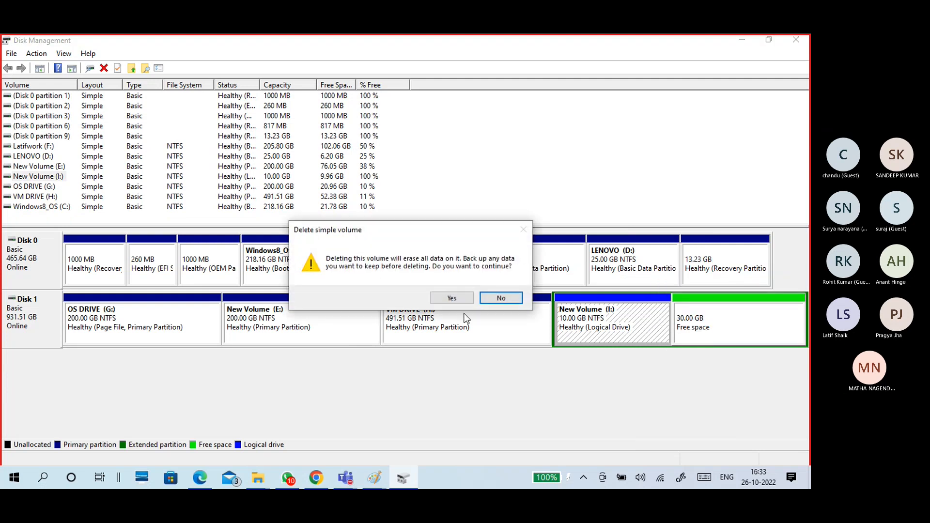
{"action": "left_click", "coordinate": [452, 298]}
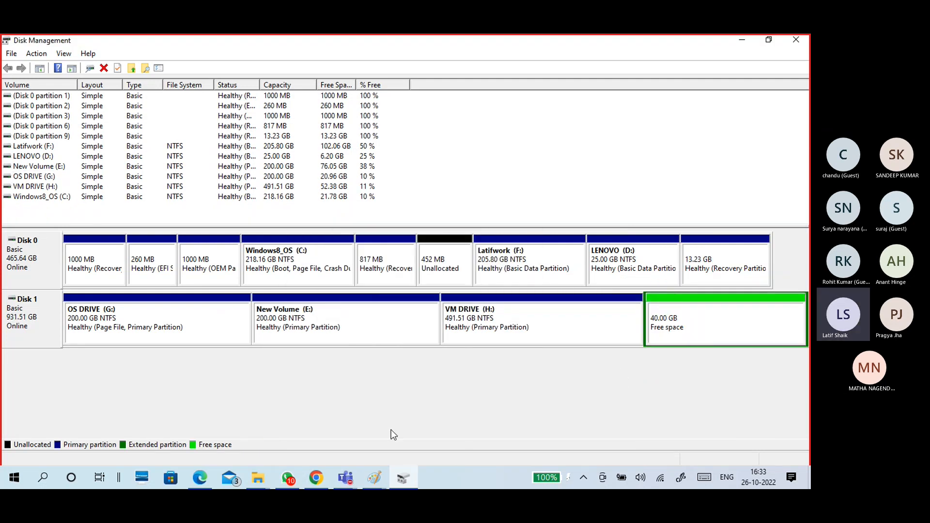
Check the remaining drives under This PC in File Explorer and return to Disk Management.
{"action": "left_click", "coordinate": [258, 479]}
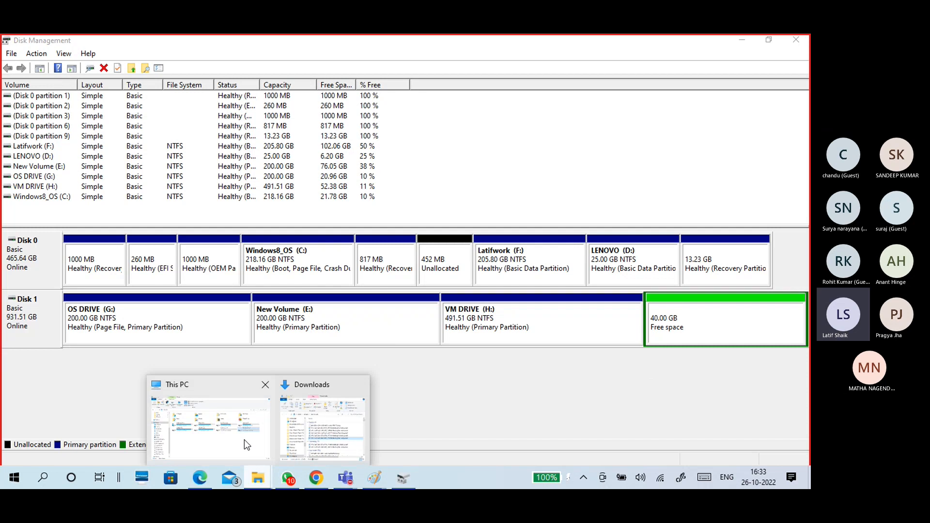
{"action": "left_click", "coordinate": [244, 440]}
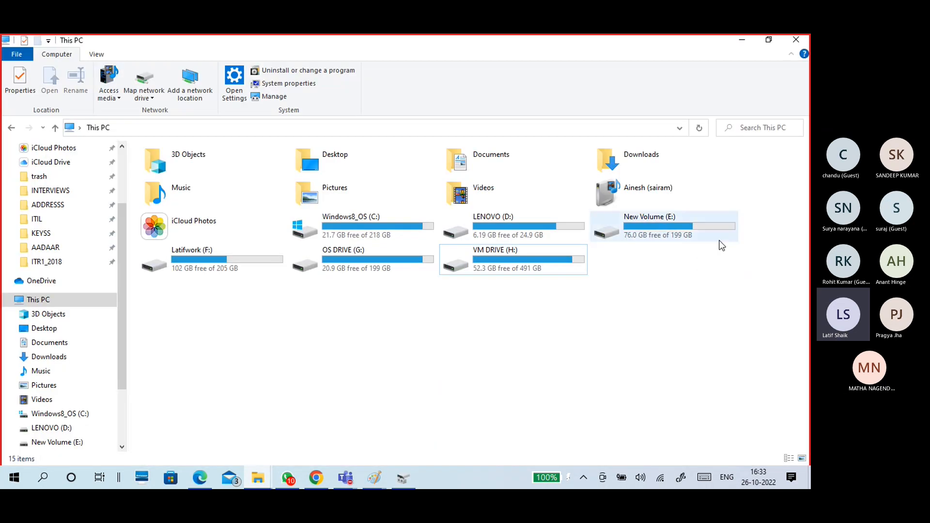
{"action": "left_click", "coordinate": [748, 39]}
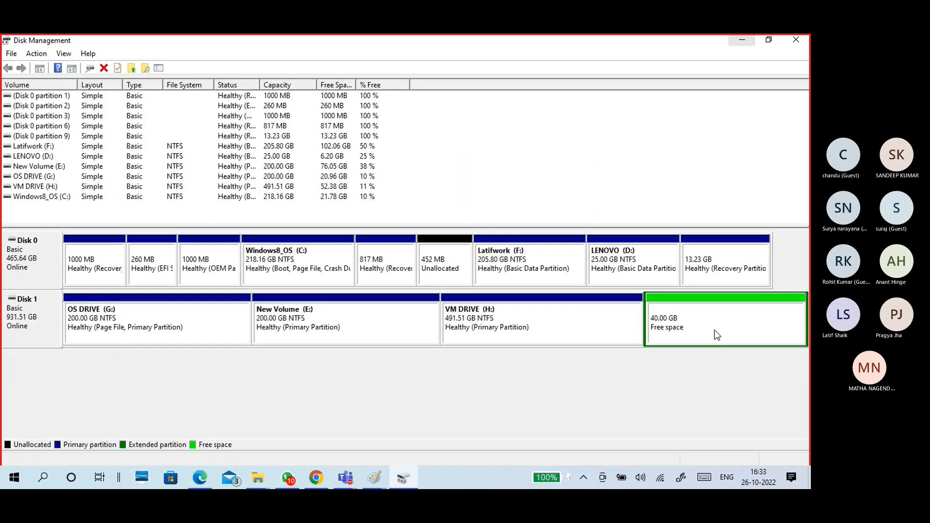
Delete the extended partition that holds the free space on Disk 1, turning it into unallocated space.
{"action": "left_click", "coordinate": [717, 334]}
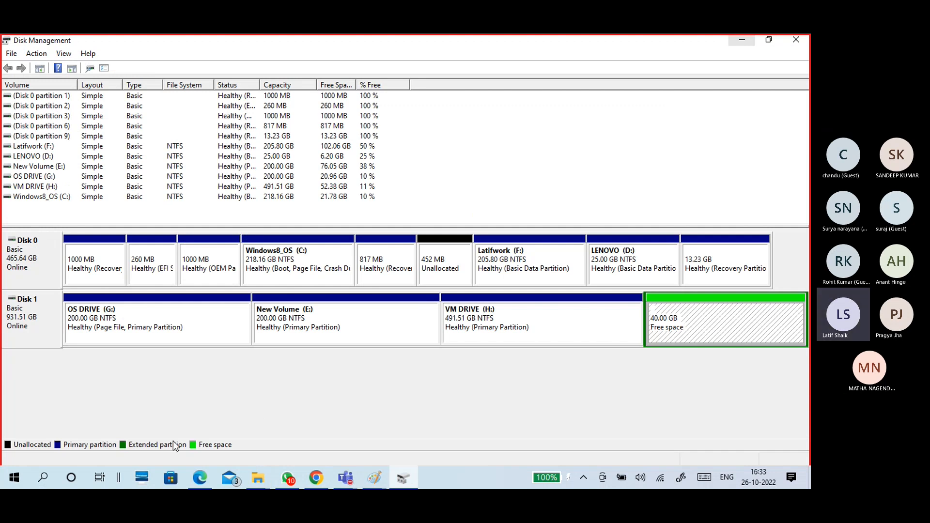
{"action": "right_click", "coordinate": [700, 314]}
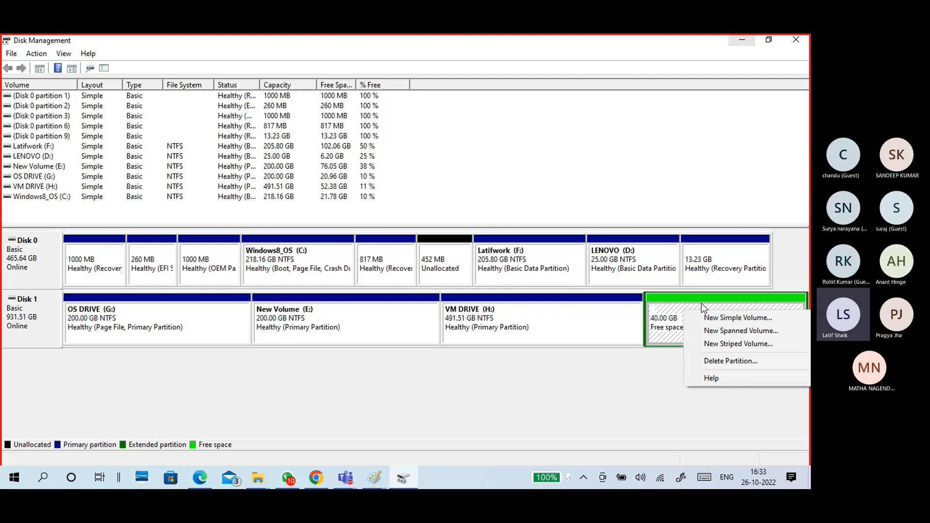
{"action": "left_click", "coordinate": [708, 361]}
{"action": "left_click", "coordinate": [458, 299]}
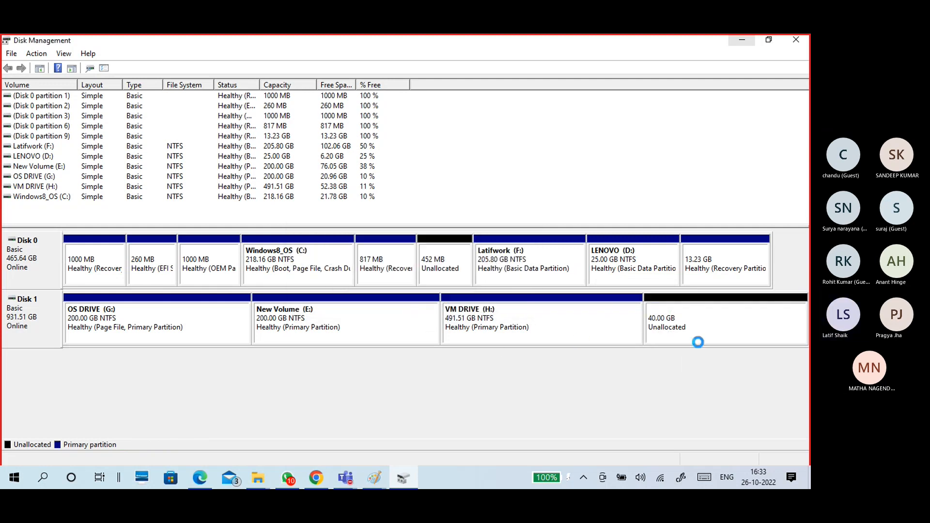
{"action": "left_click", "coordinate": [699, 332]}
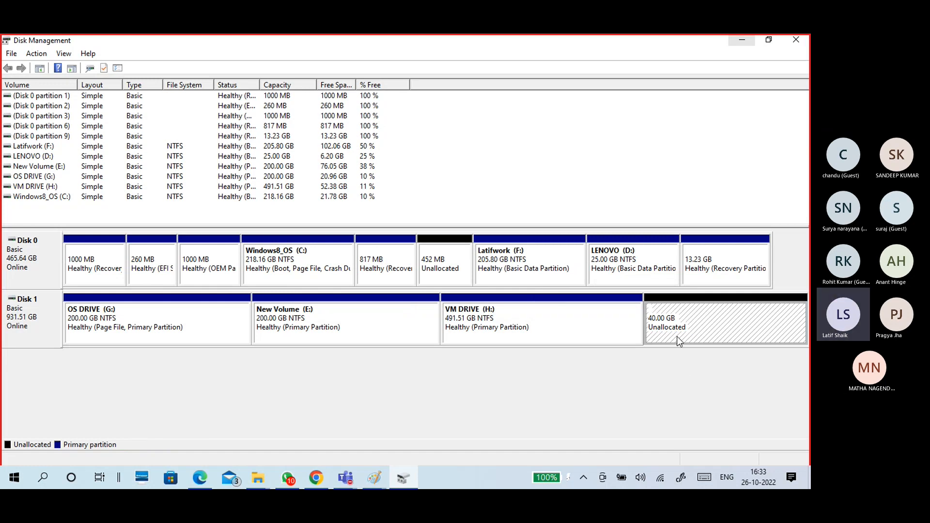
Extend VM DRIVE (H:) by 40960 MB using the adjacent unallocated space on Disk 1.
{"action": "left_click", "coordinate": [558, 326]}
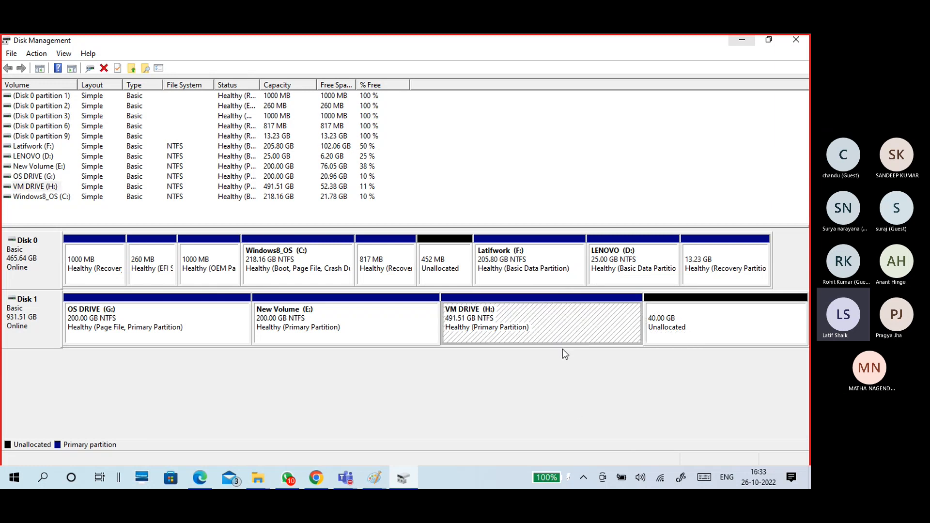
{"action": "right_click", "coordinate": [578, 324]}
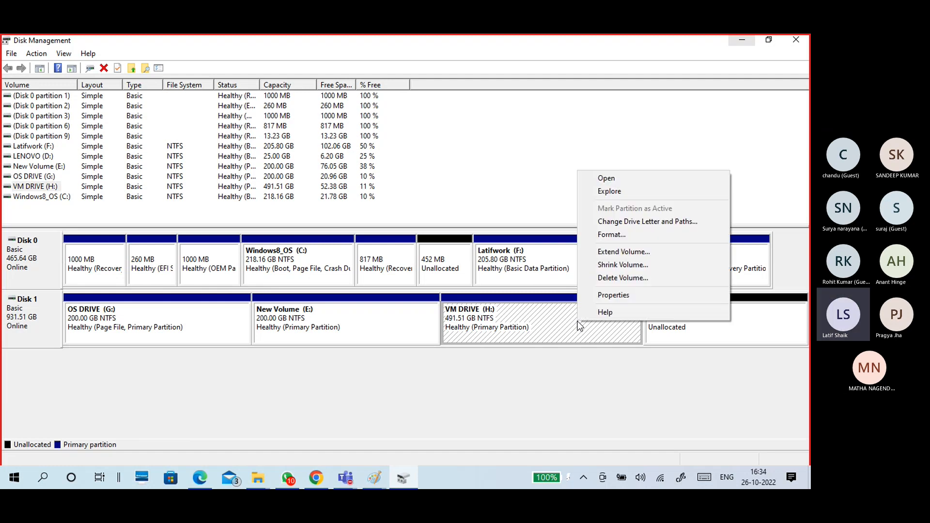
{"action": "left_click", "coordinate": [542, 321]}
{"action": "right_click", "coordinate": [542, 321]}
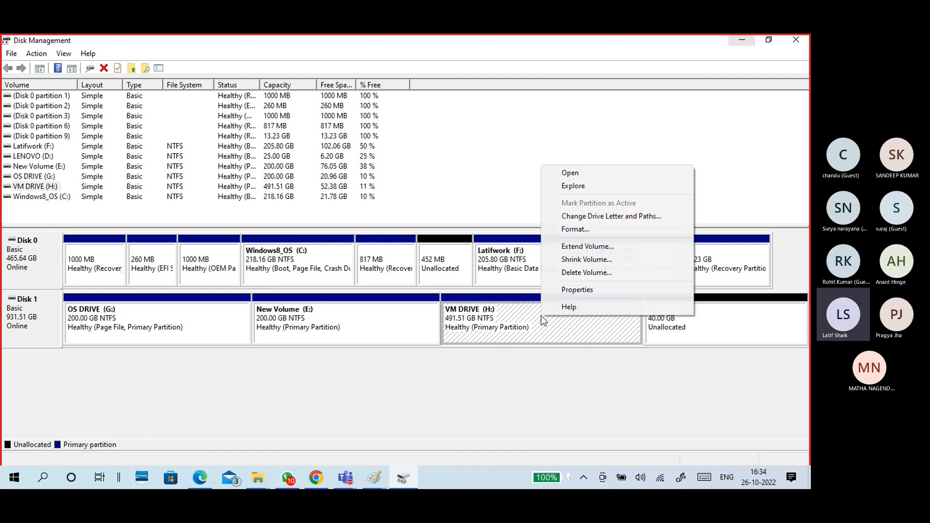
{"action": "left_click", "coordinate": [561, 247]}
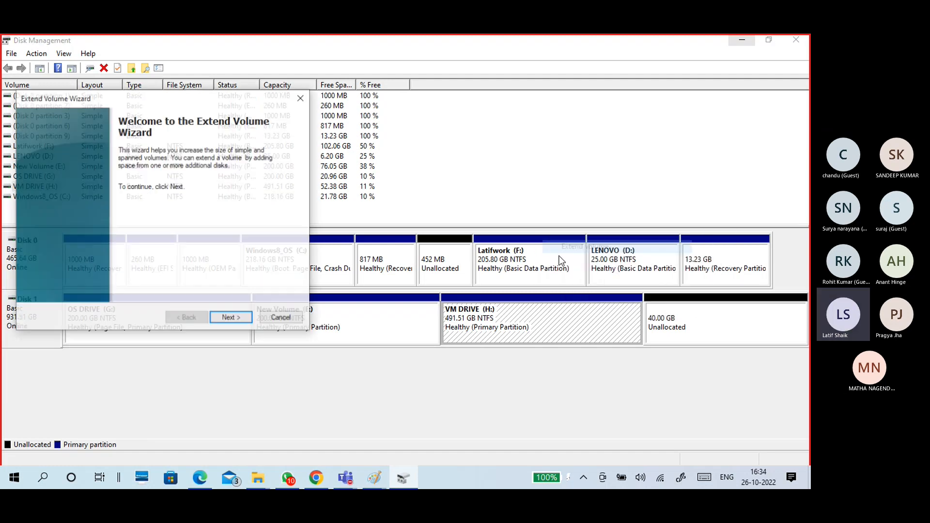
{"action": "left_click", "coordinate": [241, 321]}
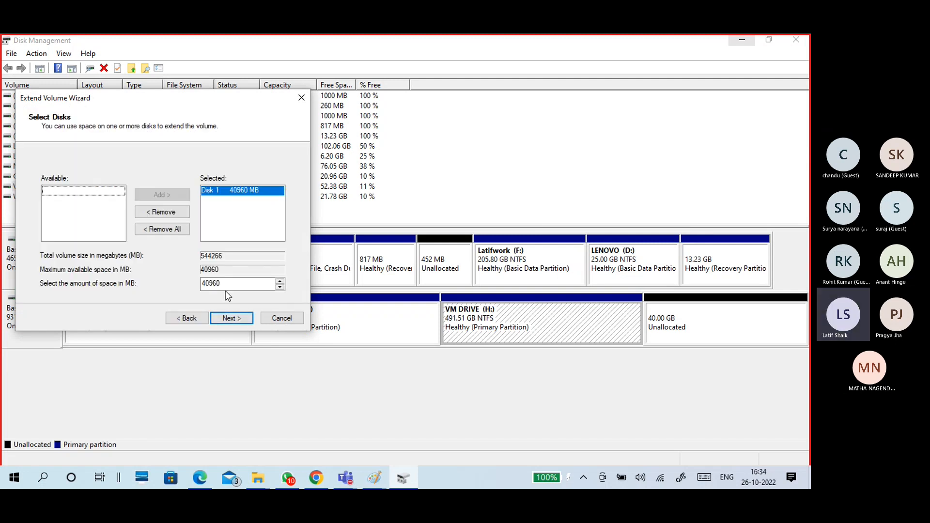
{"action": "left_click", "coordinate": [226, 289]}
{"action": "left_click", "coordinate": [234, 321]}
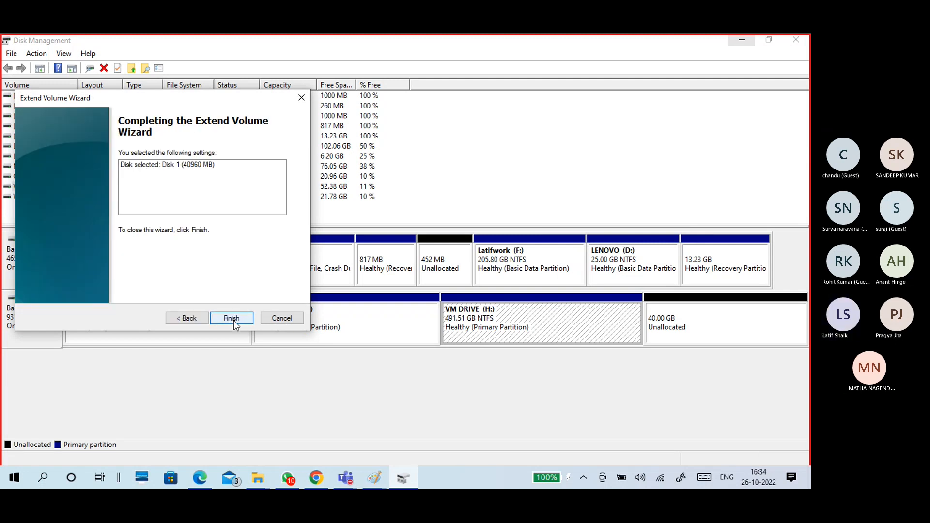
{"action": "left_click", "coordinate": [233, 321]}
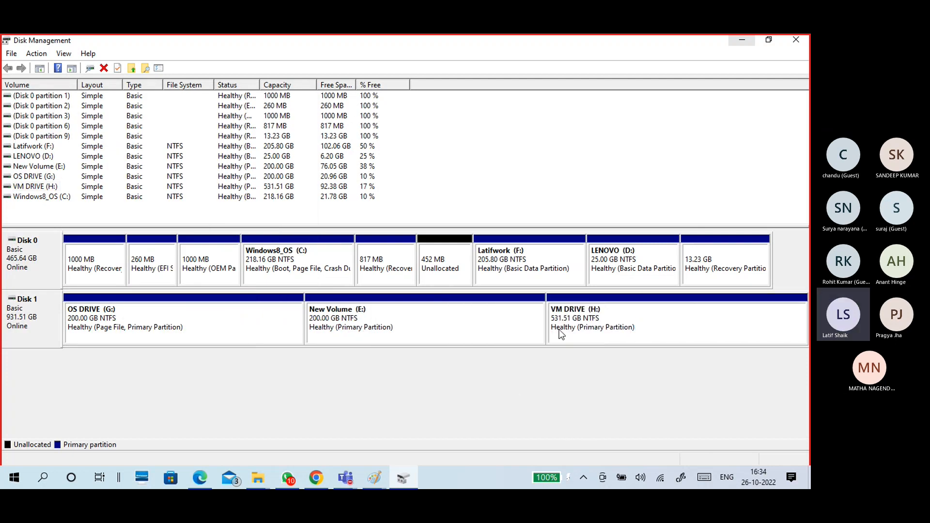
Check the capacity of VM DRIVE (H:) under This PC in File Explorer and return to Disk Management.
{"action": "left_click", "coordinate": [623, 318]}
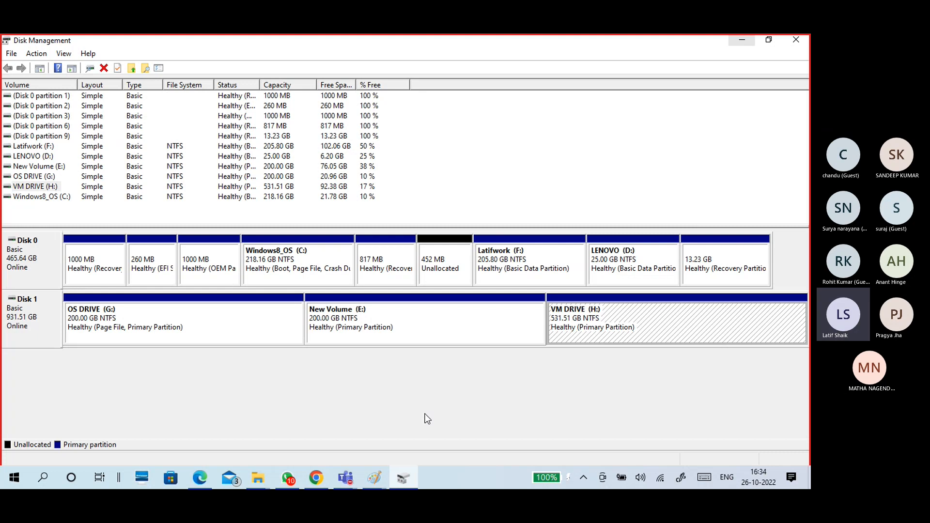
{"action": "mouse_move", "coordinate": [258, 478]}
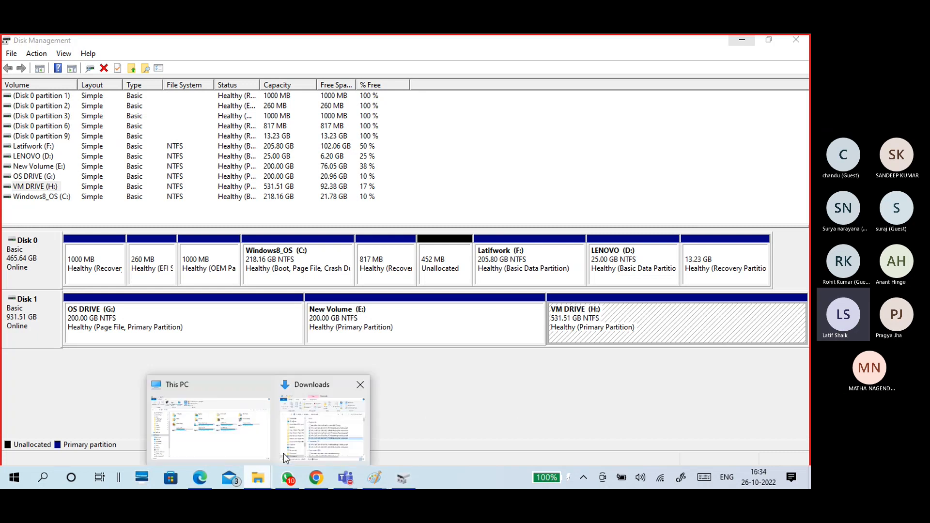
{"action": "left_click", "coordinate": [249, 438]}
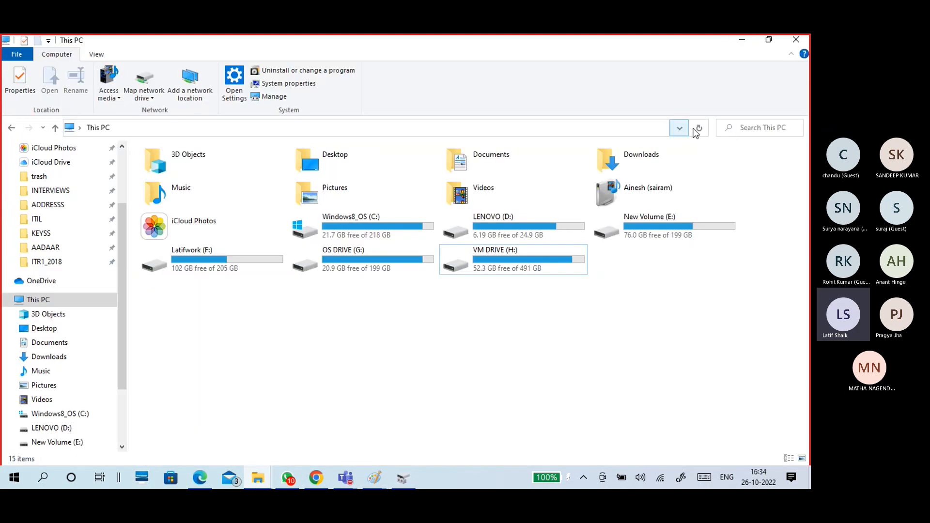
{"action": "left_click", "coordinate": [482, 272]}
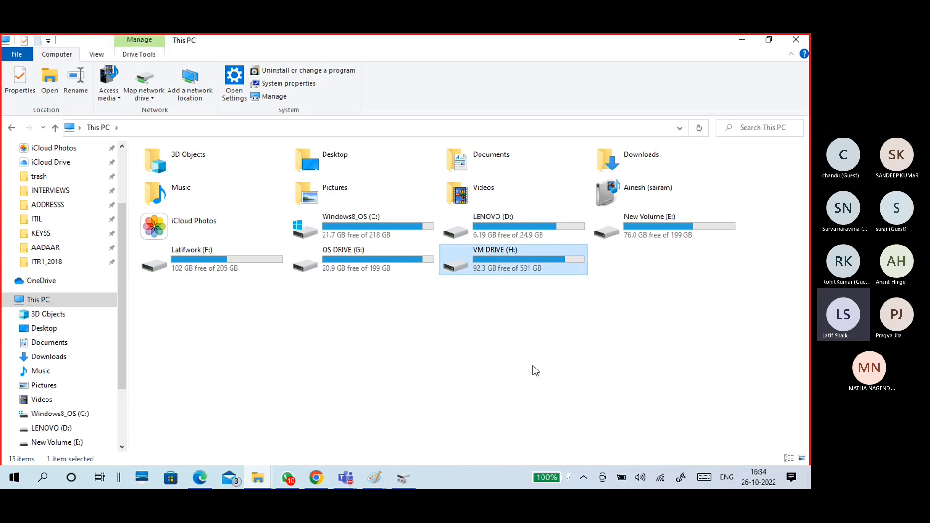
{"action": "left_click", "coordinate": [740, 41]}
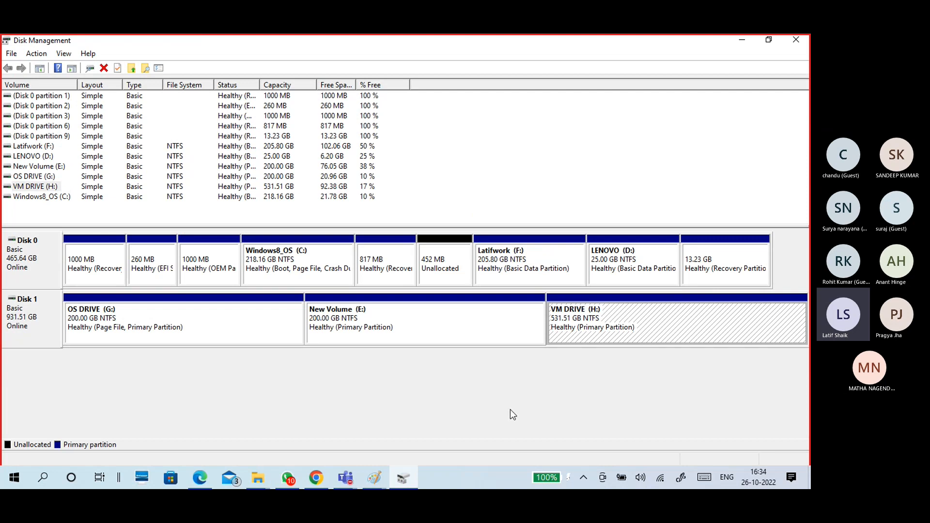
Switch to the Google Slides presentation in Chrome and review the Disk Management slide's notes on partition operations and RAID volumes.
{"action": "left_click", "coordinate": [742, 39]}
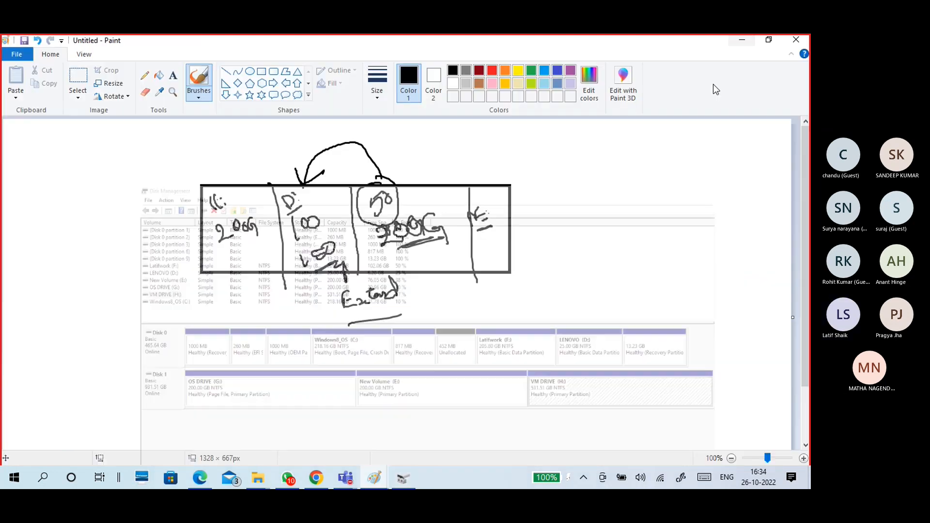
{"action": "left_click", "coordinate": [316, 479]}
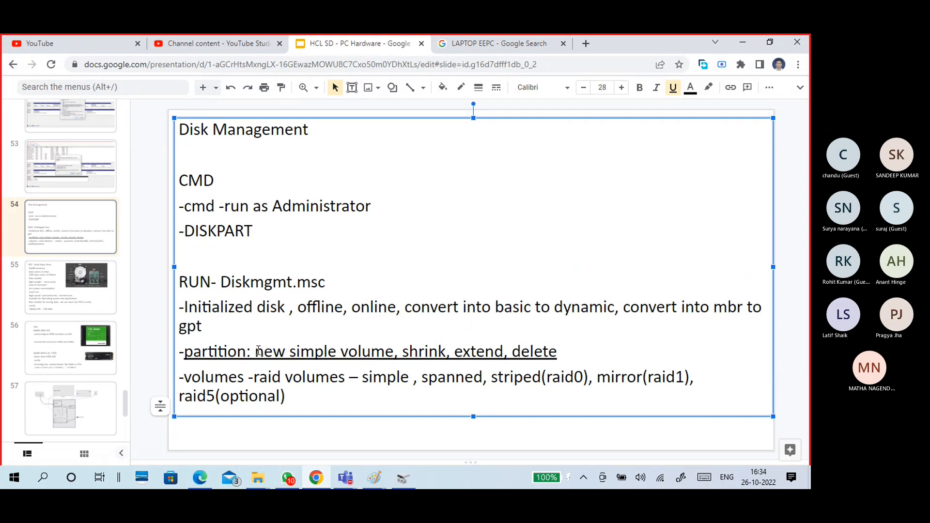
{"action": "left_click_drag", "start_coordinate": [255, 351], "coordinate": [580, 347]}
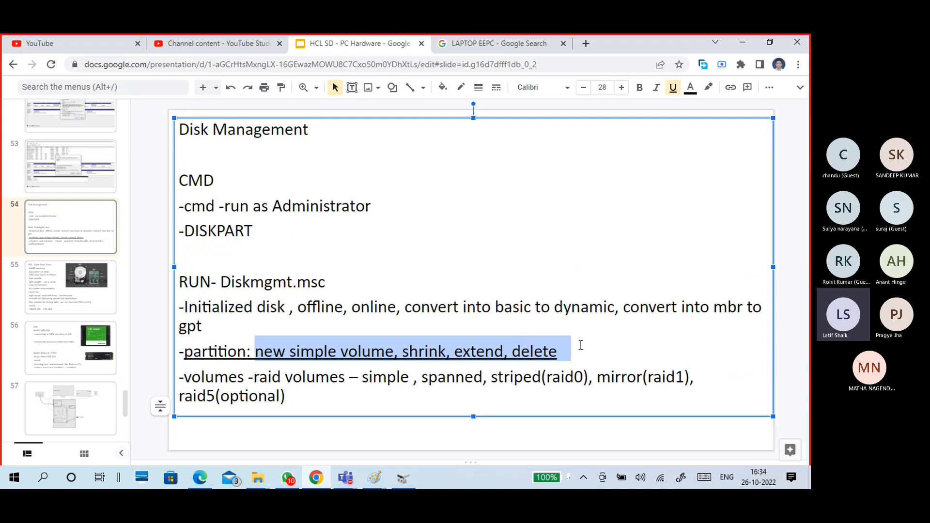
{"action": "left_click", "coordinate": [581, 347]}
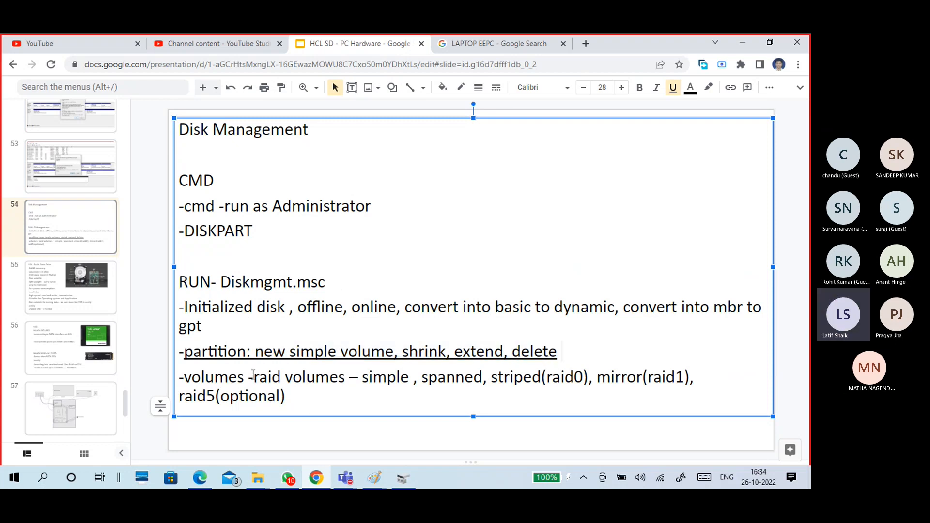
{"action": "left_click_drag", "start_coordinate": [253, 377], "coordinate": [413, 378]}
{"action": "left_click", "coordinate": [274, 282]}
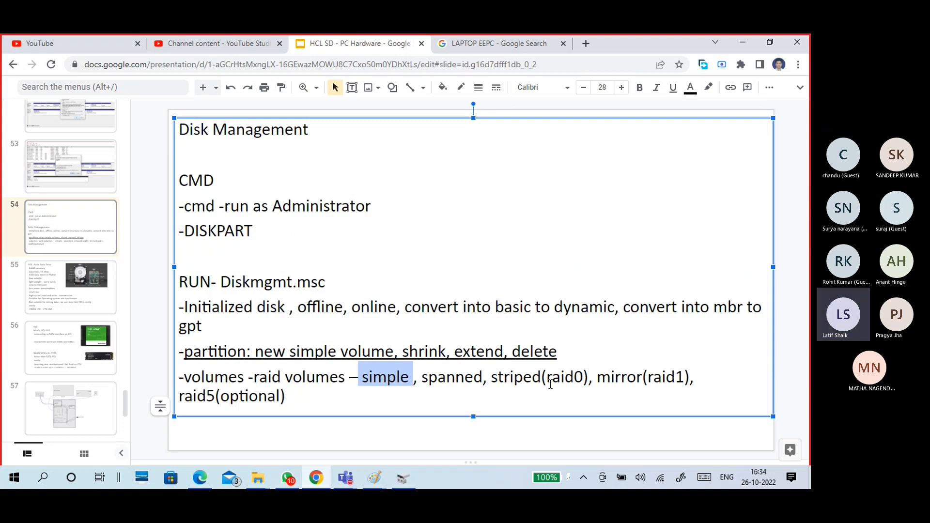
In Disk Management, examine the volume operations offered for VM DRIVE (H:) and for Disk 0's unallocated space.
{"action": "left_click", "coordinate": [401, 483]}
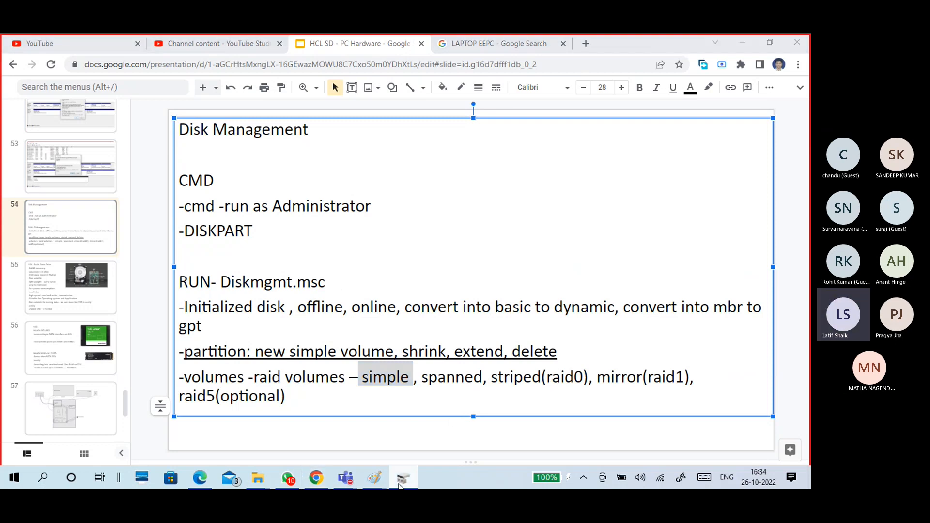
{"action": "right_click", "coordinate": [612, 328]}
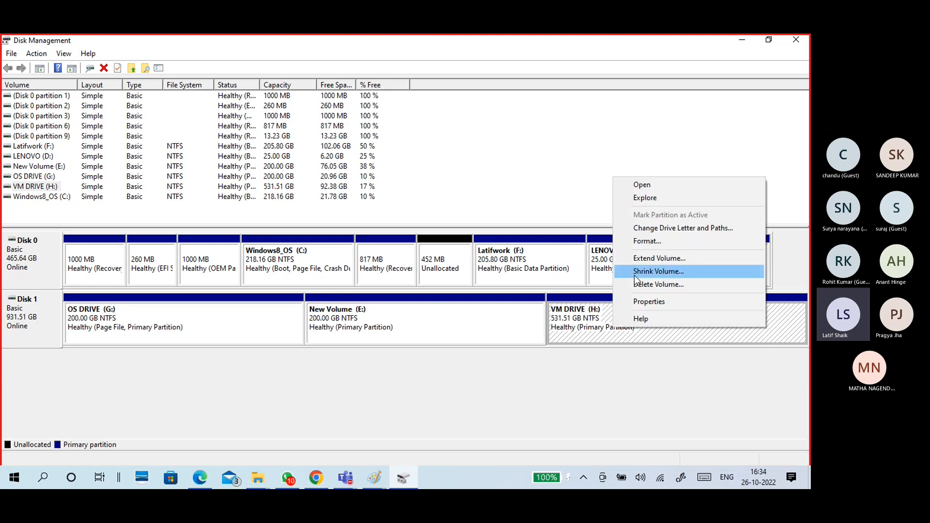
{"action": "right_click", "coordinate": [441, 257]}
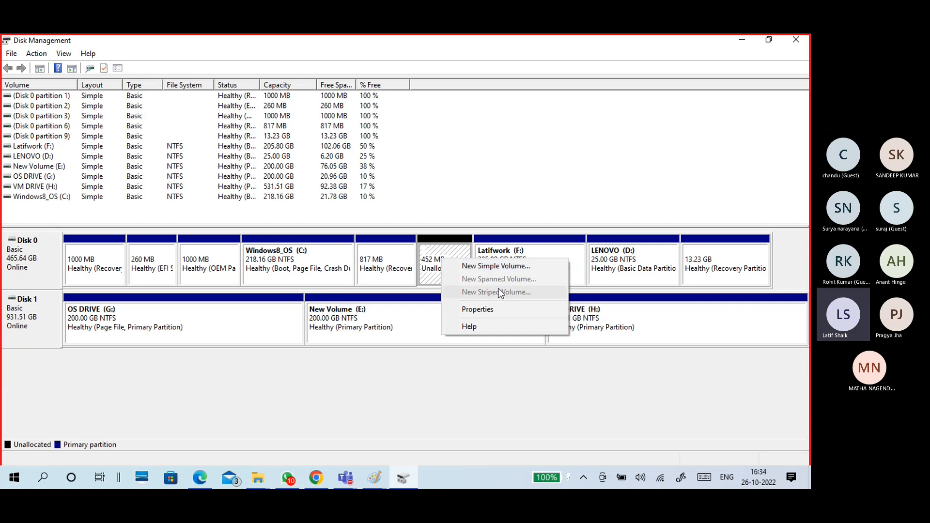
{"action": "left_click", "coordinate": [384, 407]}
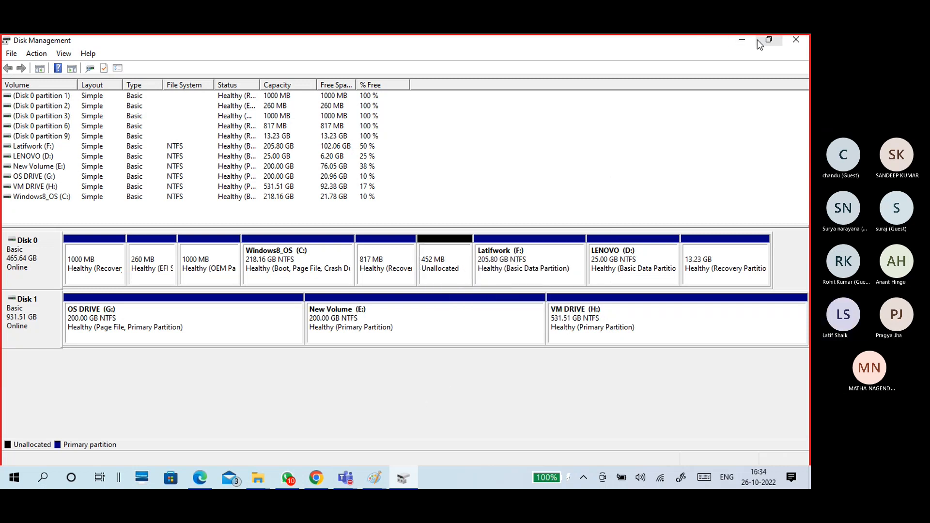
Close Disk Management and highlight the Diskmgmt.msc command on the presentation slide.
{"action": "left_click", "coordinate": [796, 40]}
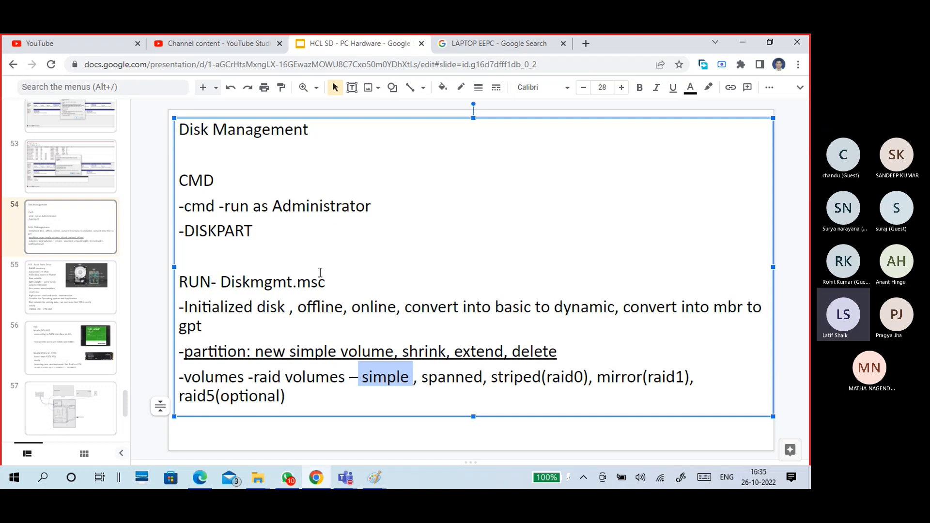
{"action": "left_click", "coordinate": [338, 279]}
{"action": "left_click_drag", "start_coordinate": [338, 279], "coordinate": [221, 282]}
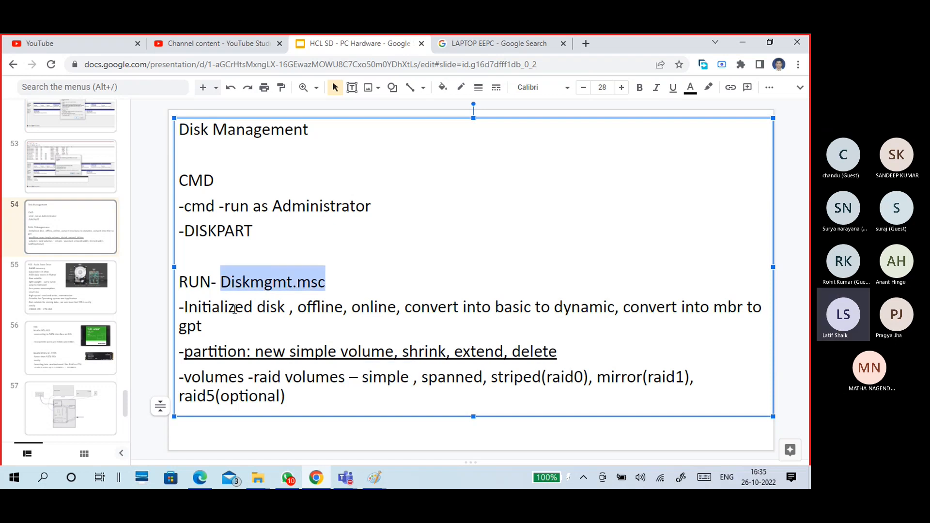
Highlight the partition operations line on the Disk Management slide, and review the virtual hard disk, MBR/GPT and Initialize Disk slides.
{"action": "left_click_drag", "start_coordinate": [562, 351], "coordinate": [180, 353]}
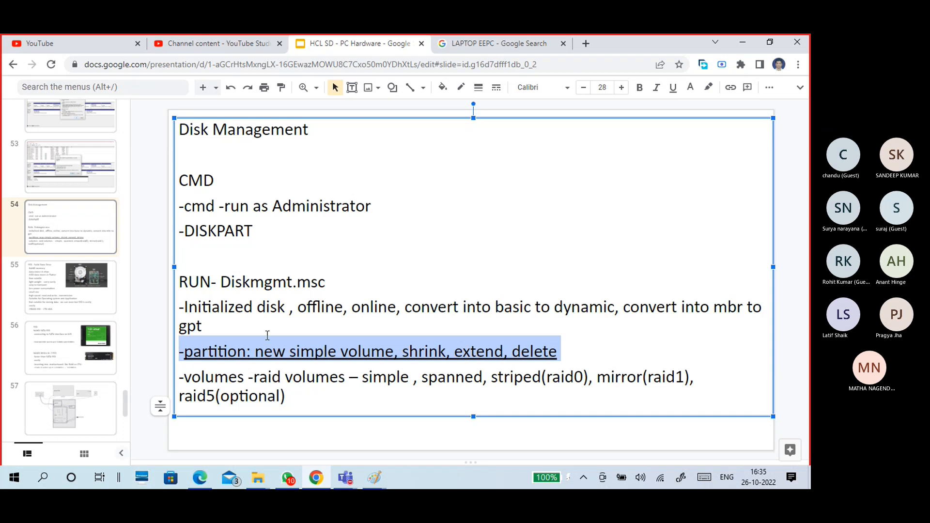
{"action": "left_click", "coordinate": [84, 112]}
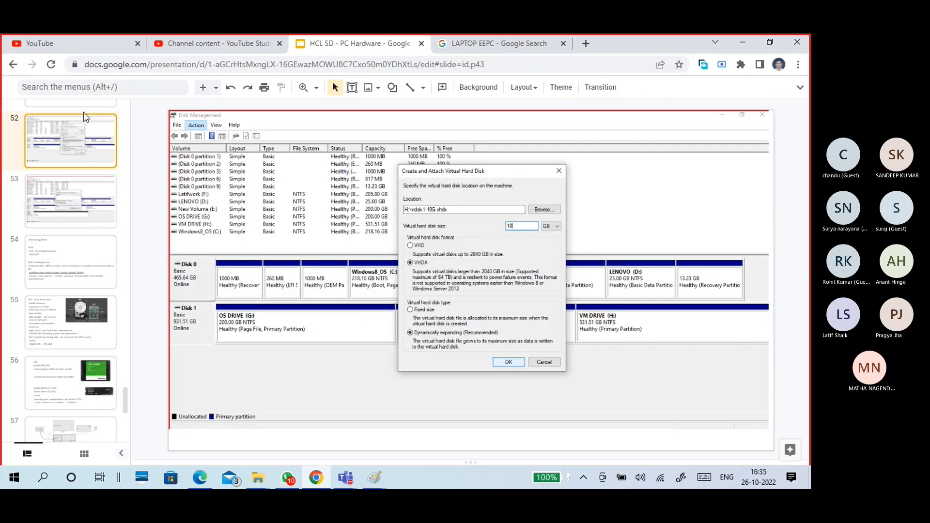
{"action": "key", "text": "Up"}
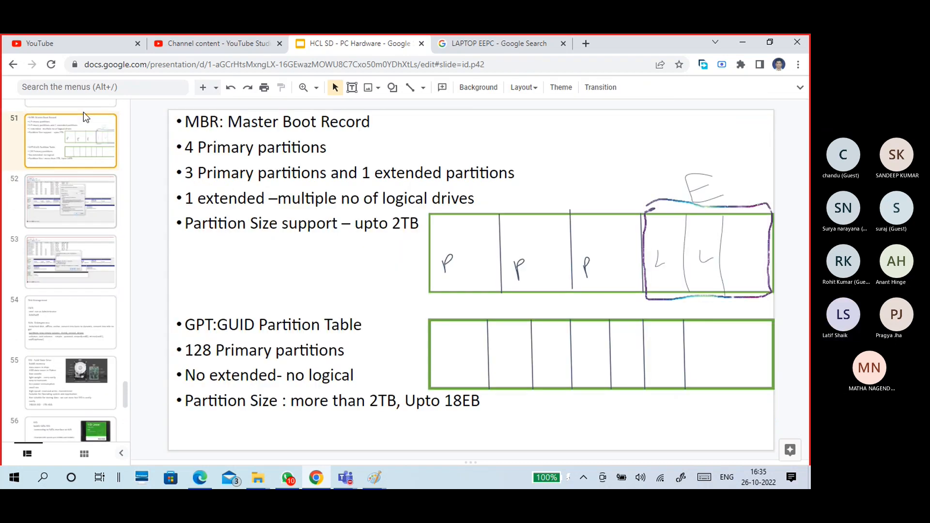
{"action": "key", "text": "Down"}
{"action": "key", "text": "Down"}
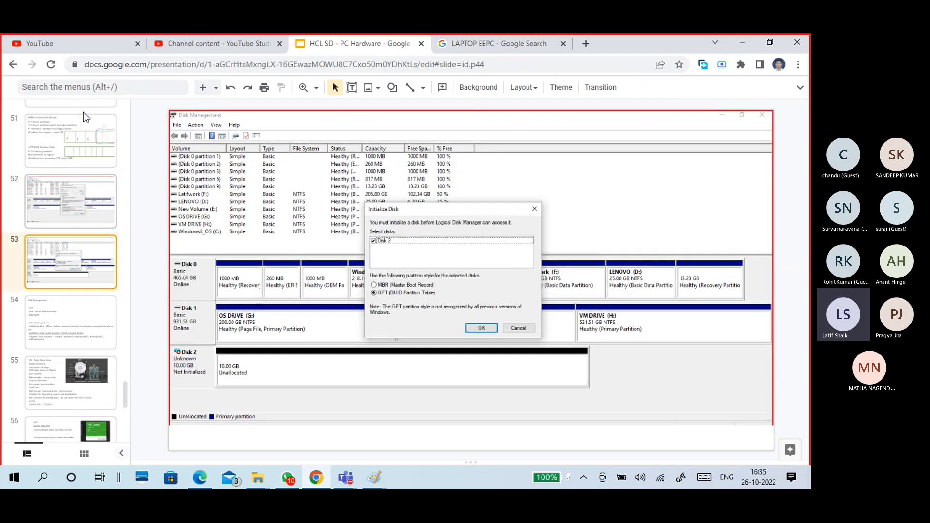
Go back through the NTFS and FAT32 volume properties slide to the "Formatting – defining file system" slide.
{"action": "key", "text": "Up"}
{"action": "key", "text": "Up"}
{"action": "key", "text": "Up"}
{"action": "key", "text": "Up"}
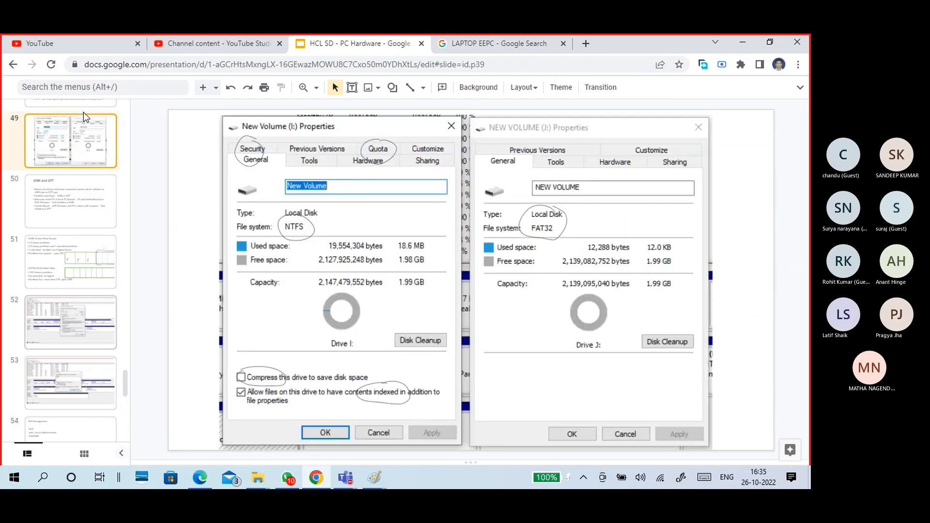
{"action": "key", "text": "Up"}
{"action": "key", "text": "Down"}
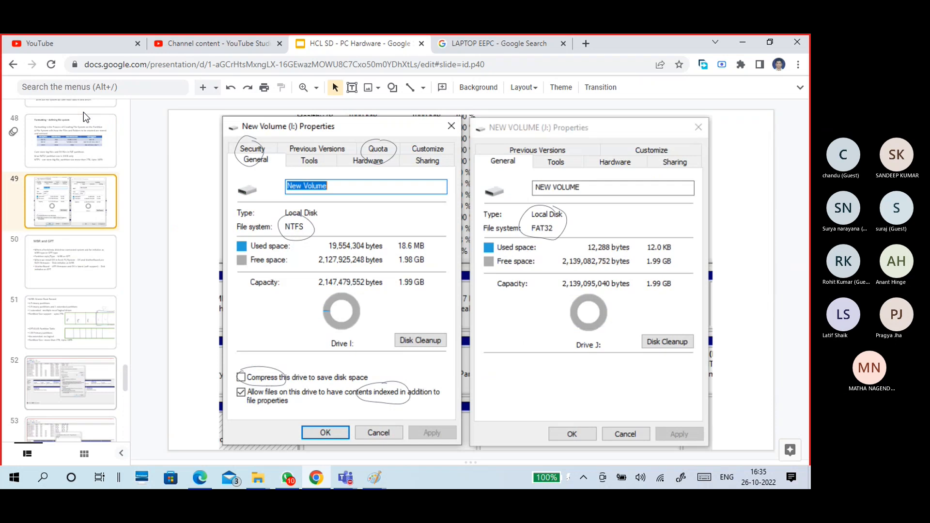
{"action": "key", "text": "Up"}
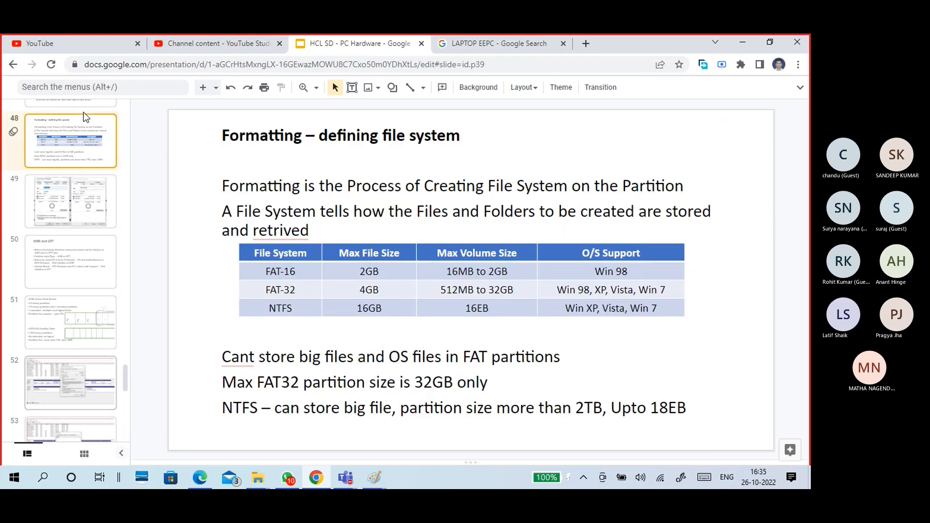